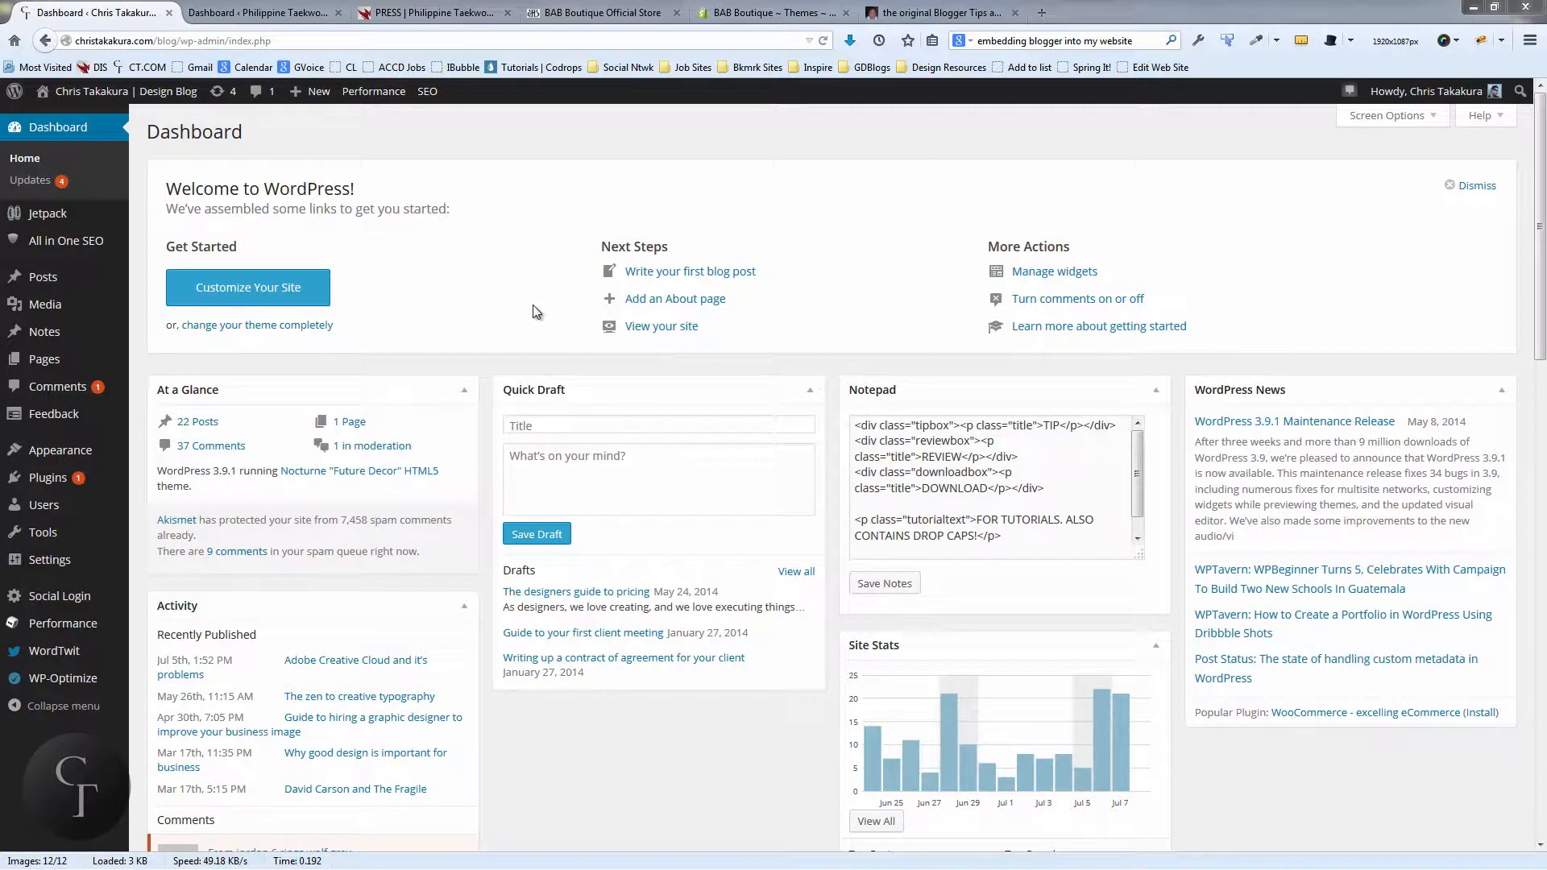
# Open the All in One SEO general settings and look over the general, home page, keyword and title sections
pyautogui.moveTo(37, 246)
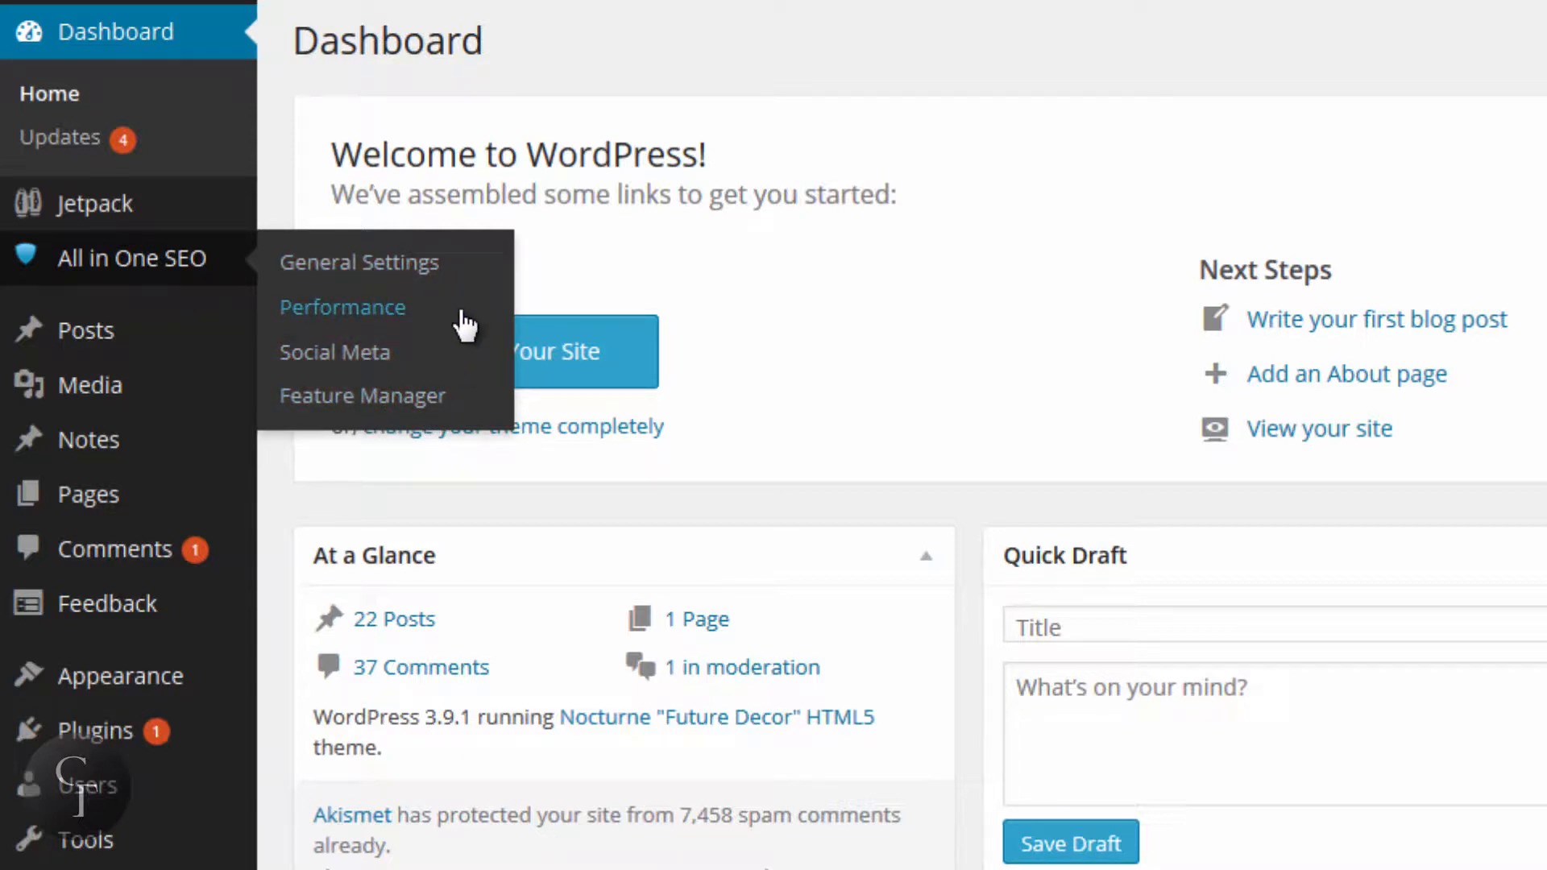
pyautogui.click(367, 268)
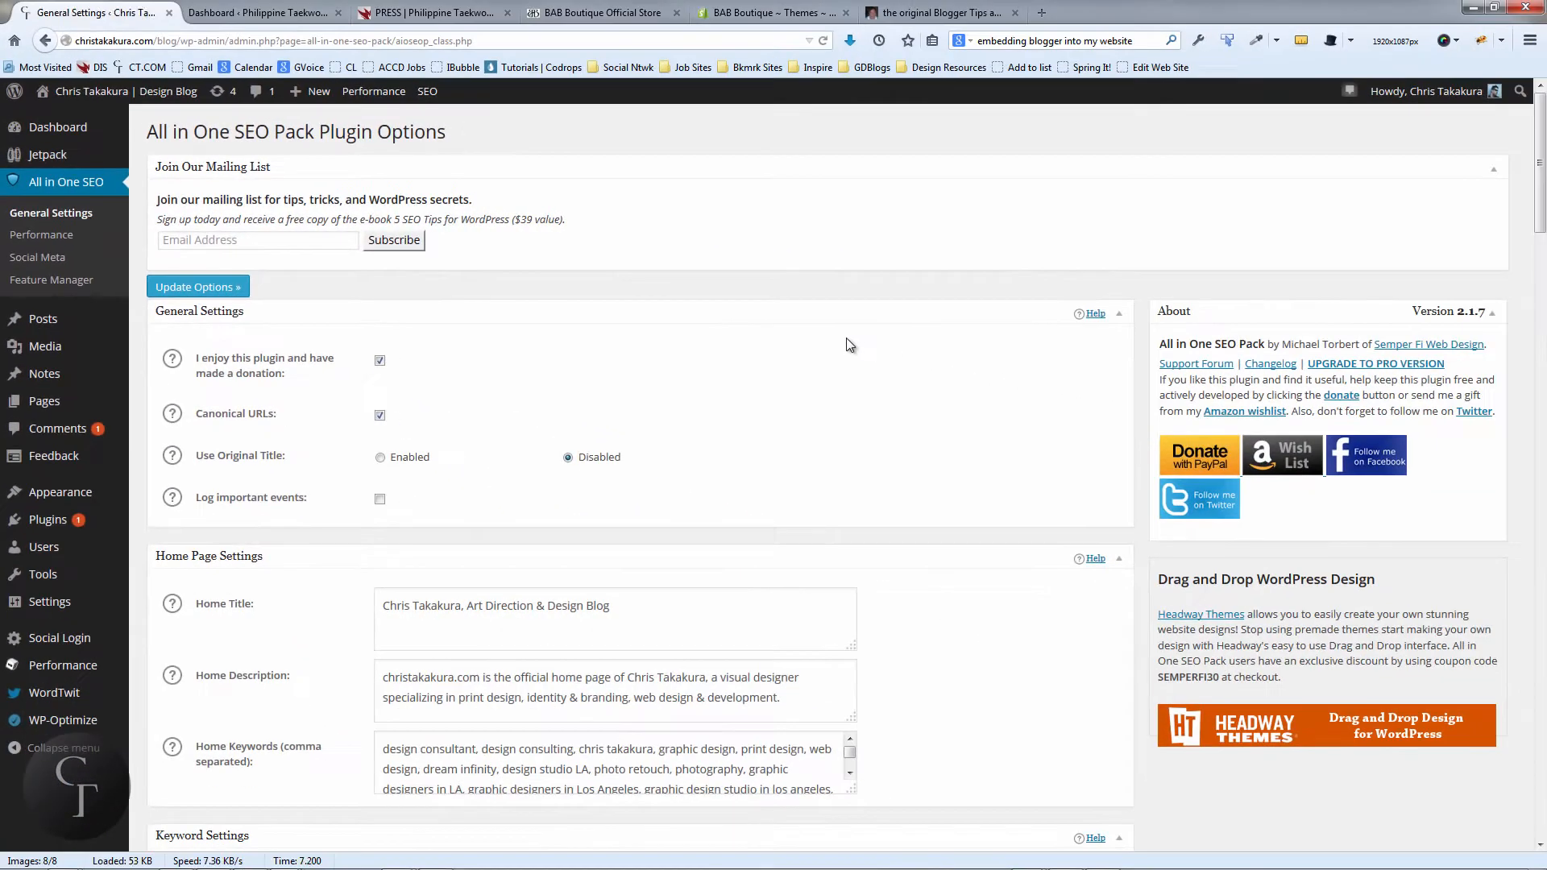
pyautogui.scroll(-3, 830, 339)
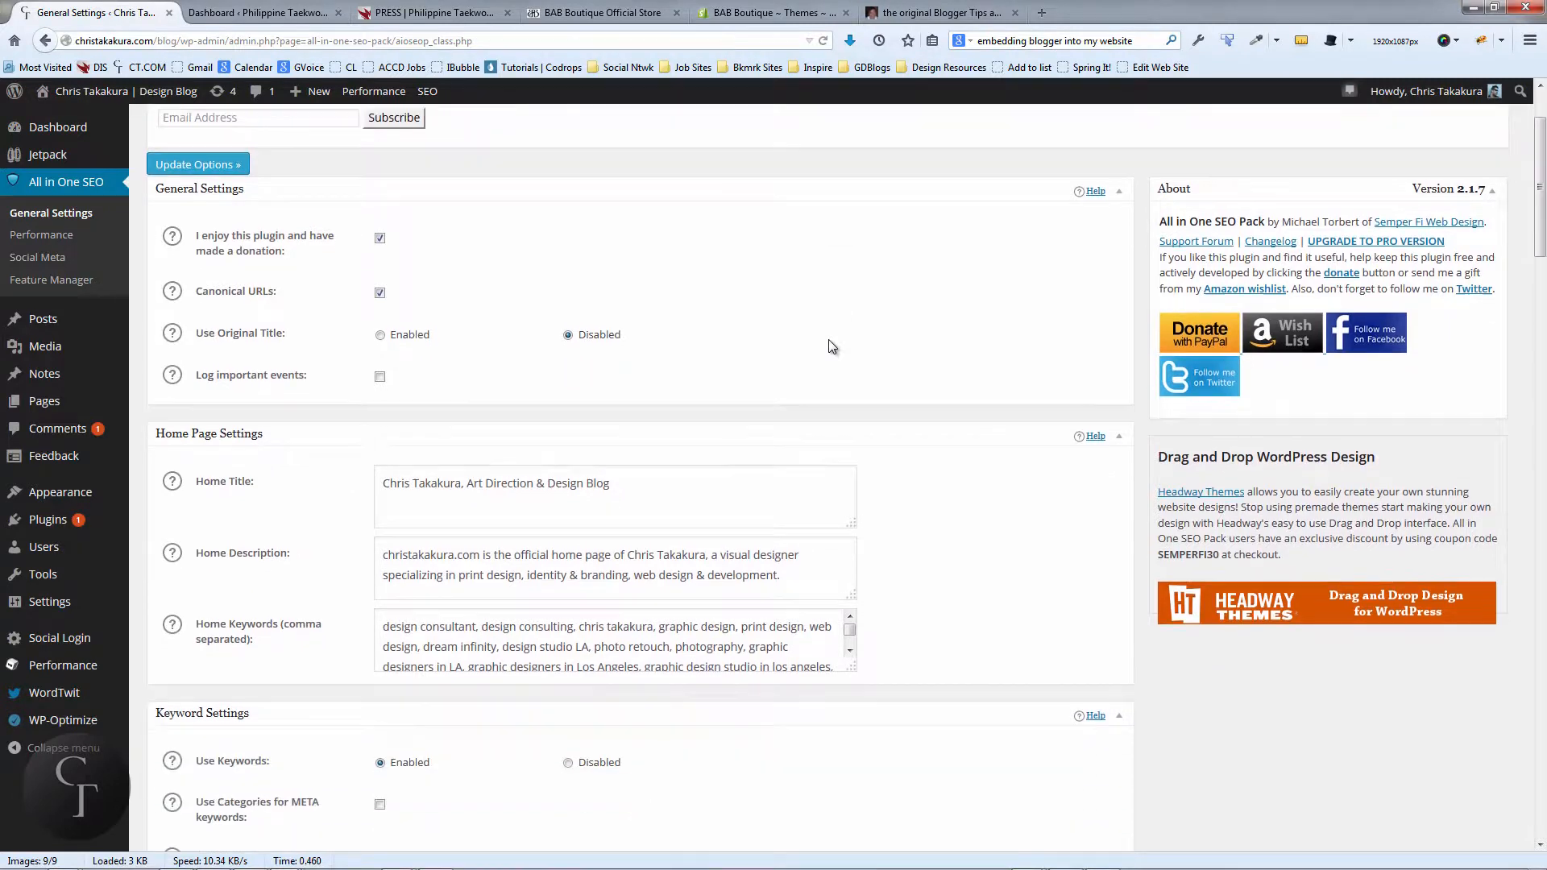
pyautogui.scroll(3, 830, 342)
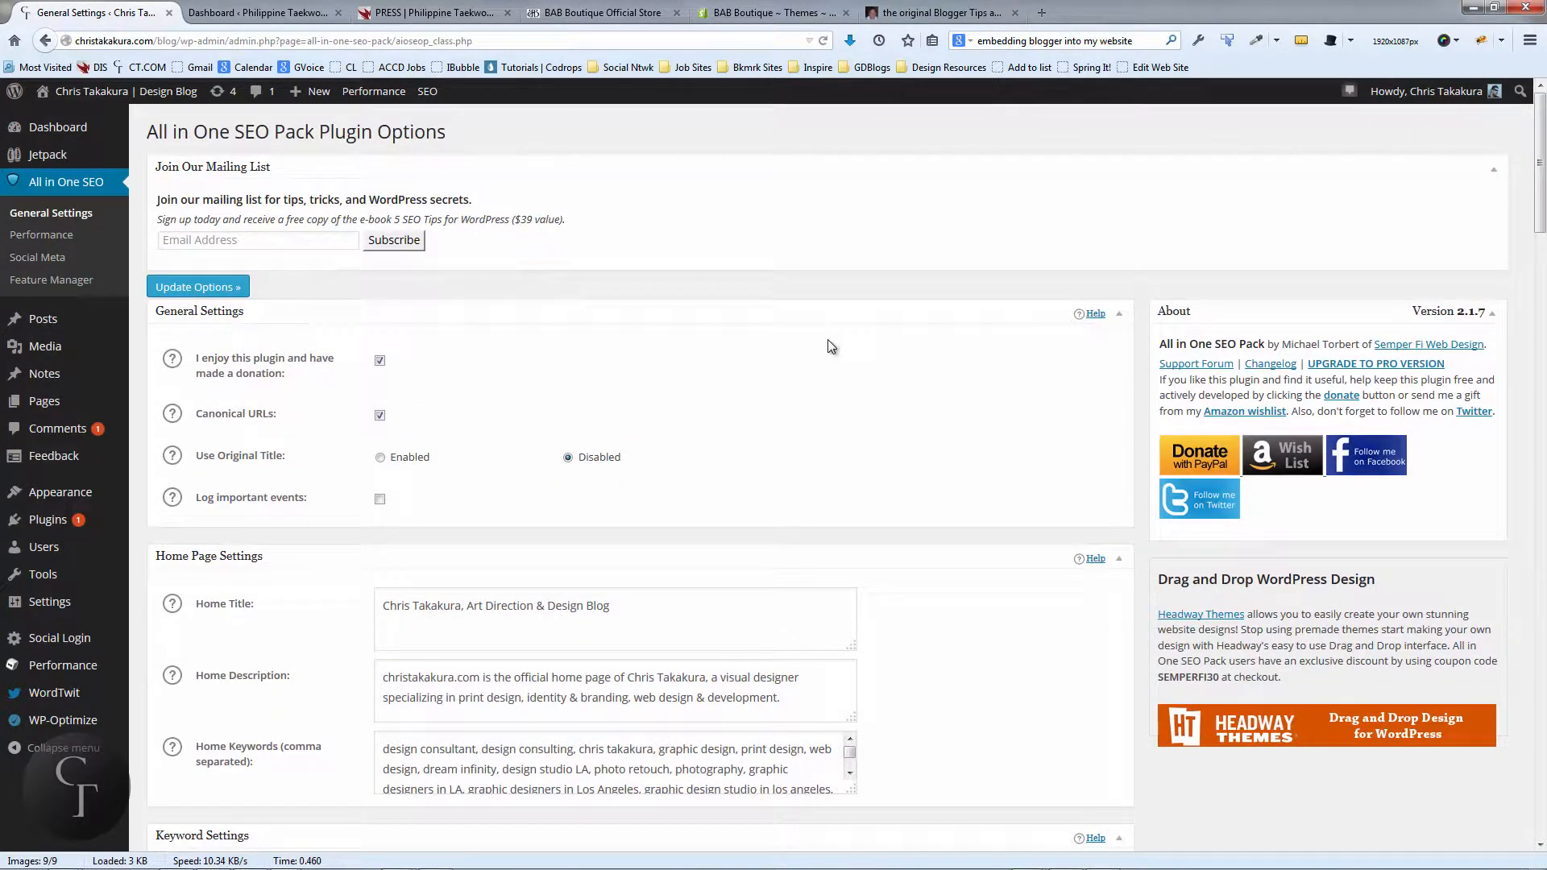
pyautogui.scroll(-3, 830, 347)
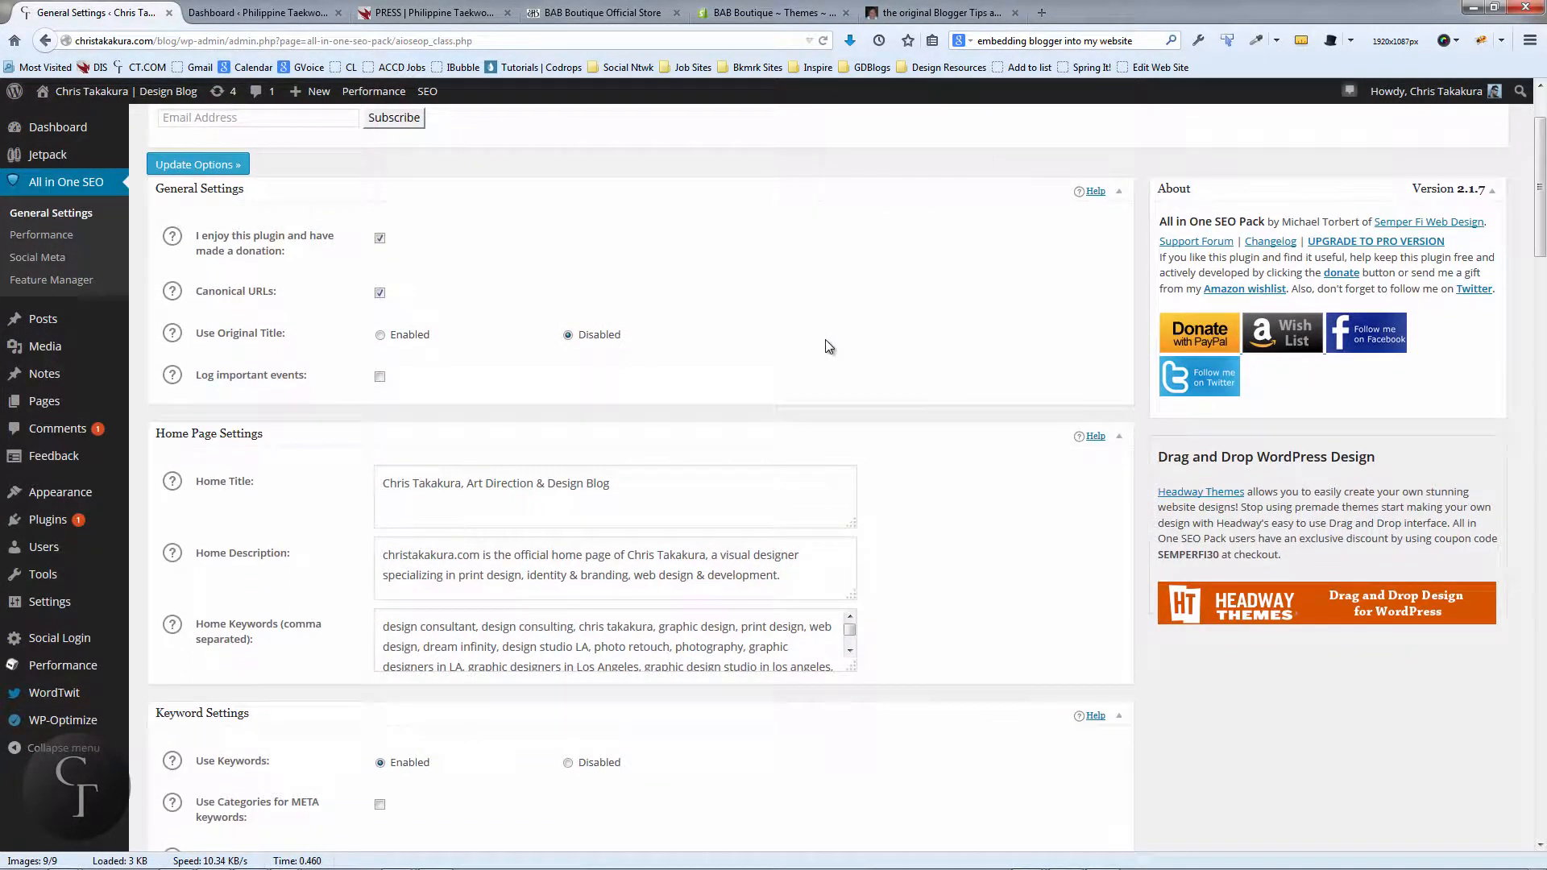
pyautogui.scroll(-3, 825, 343)
pyautogui.scroll(3, 825, 342)
pyautogui.scroll(-12, 429, 379)
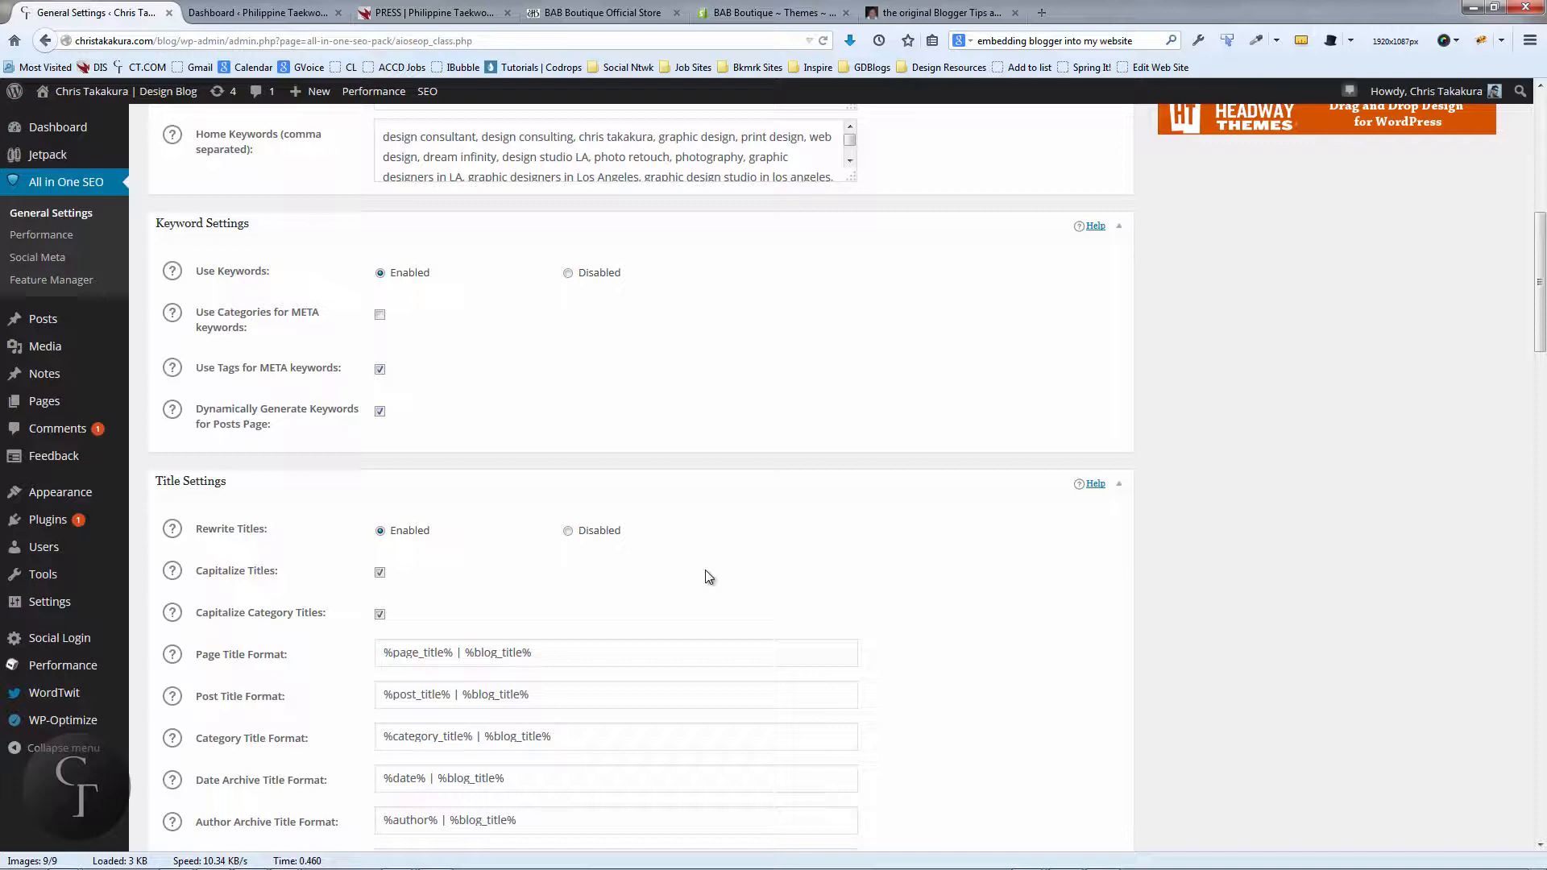
pyautogui.scroll(9, 706, 572)
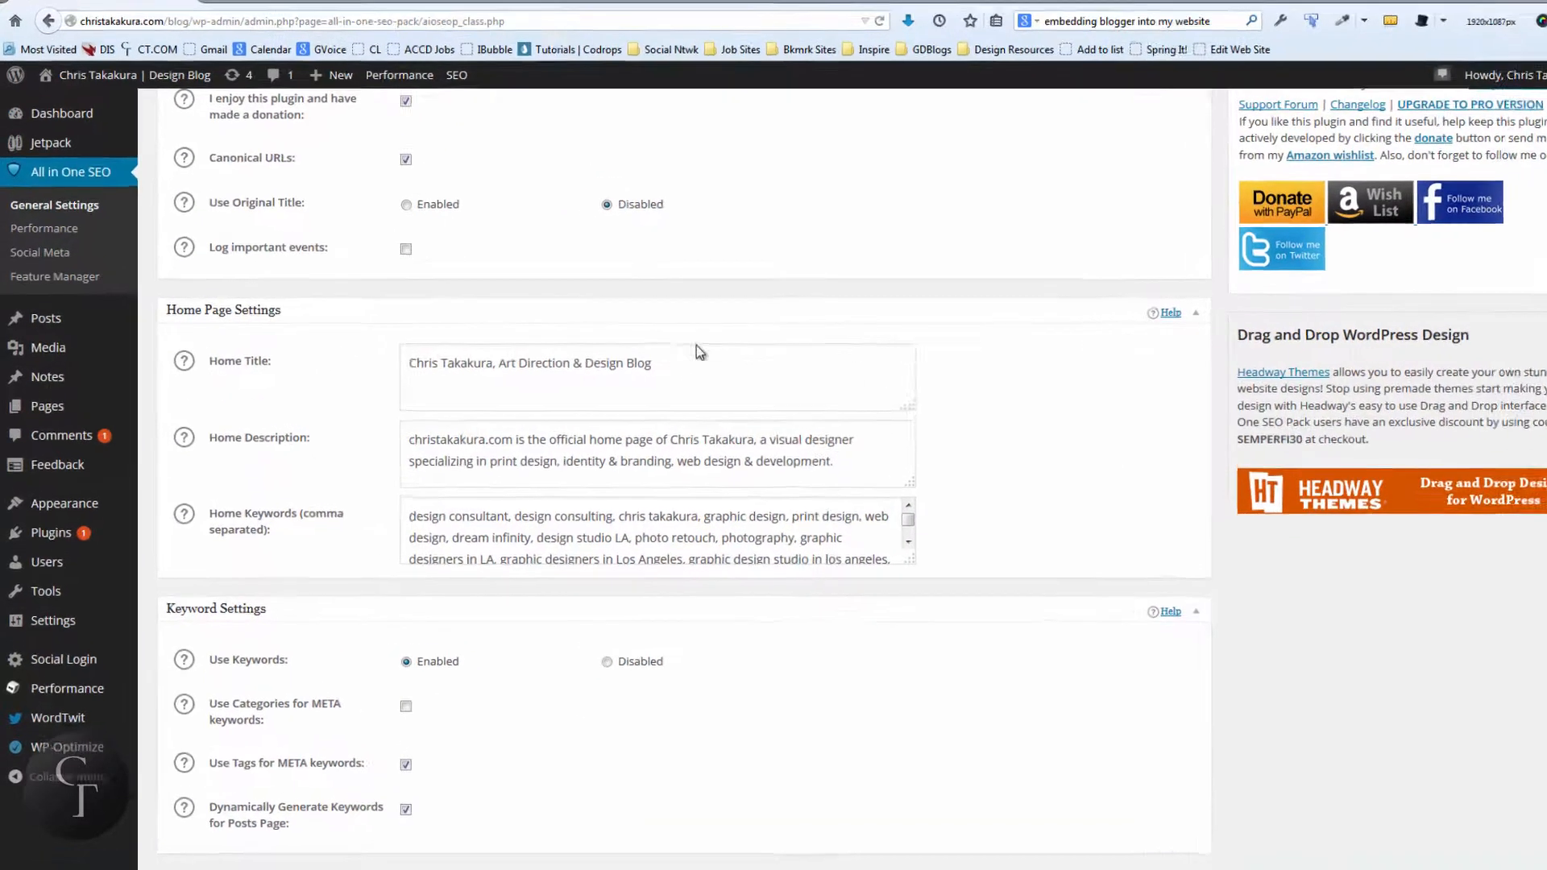
# Examine the wording of the Home Title in the home page settings
pyautogui.click(641, 361)
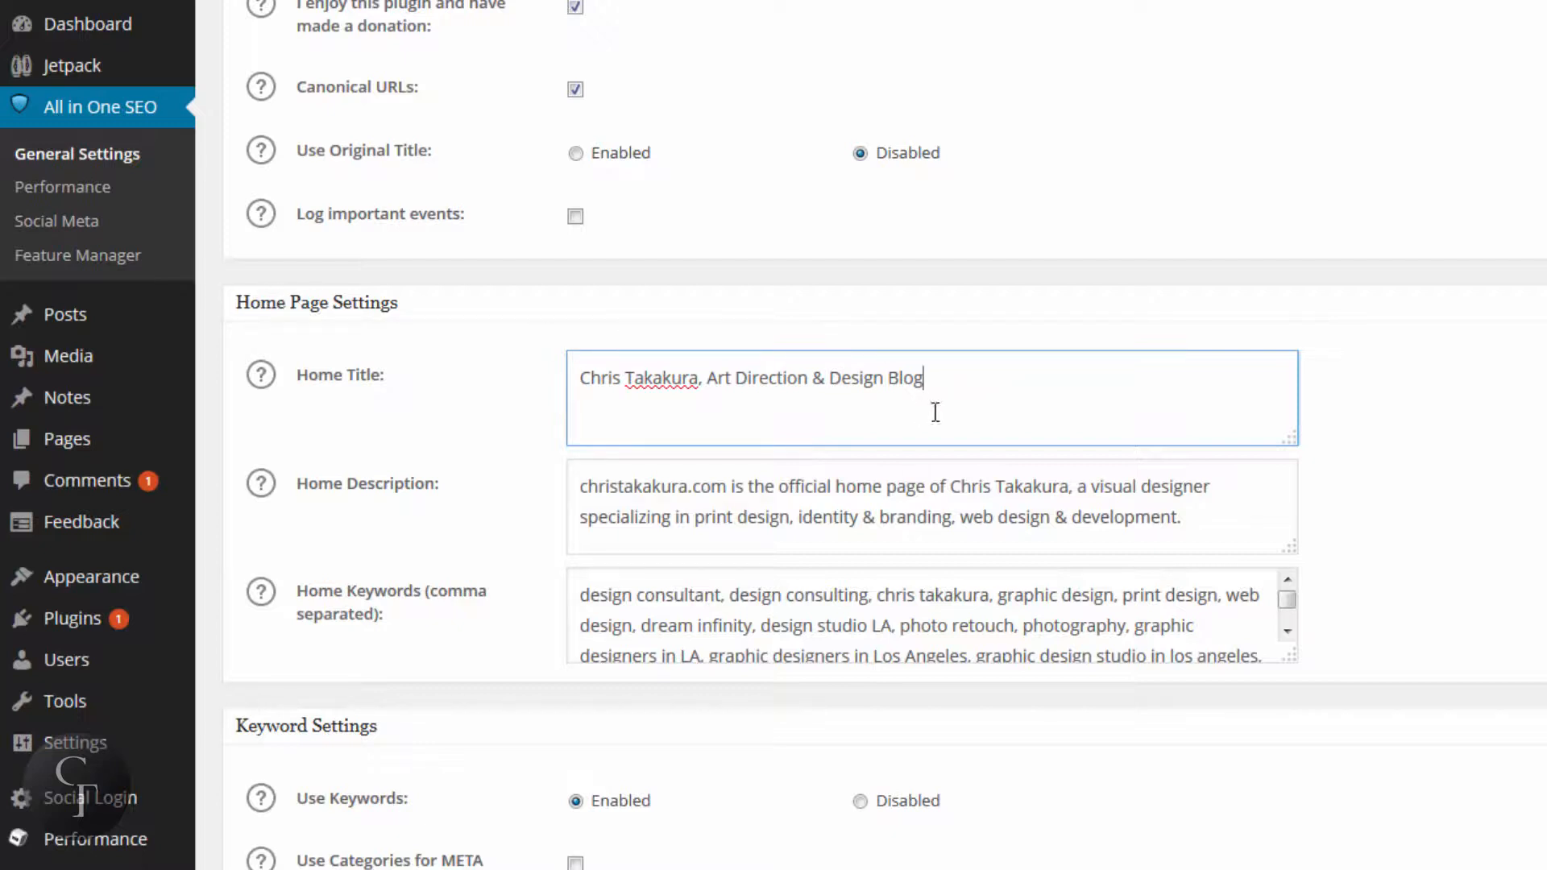
pyautogui.hotkey('shift', 'Left')
pyautogui.hotkey('shift', 'Left')
pyautogui.hotkey('shift', 'Home')
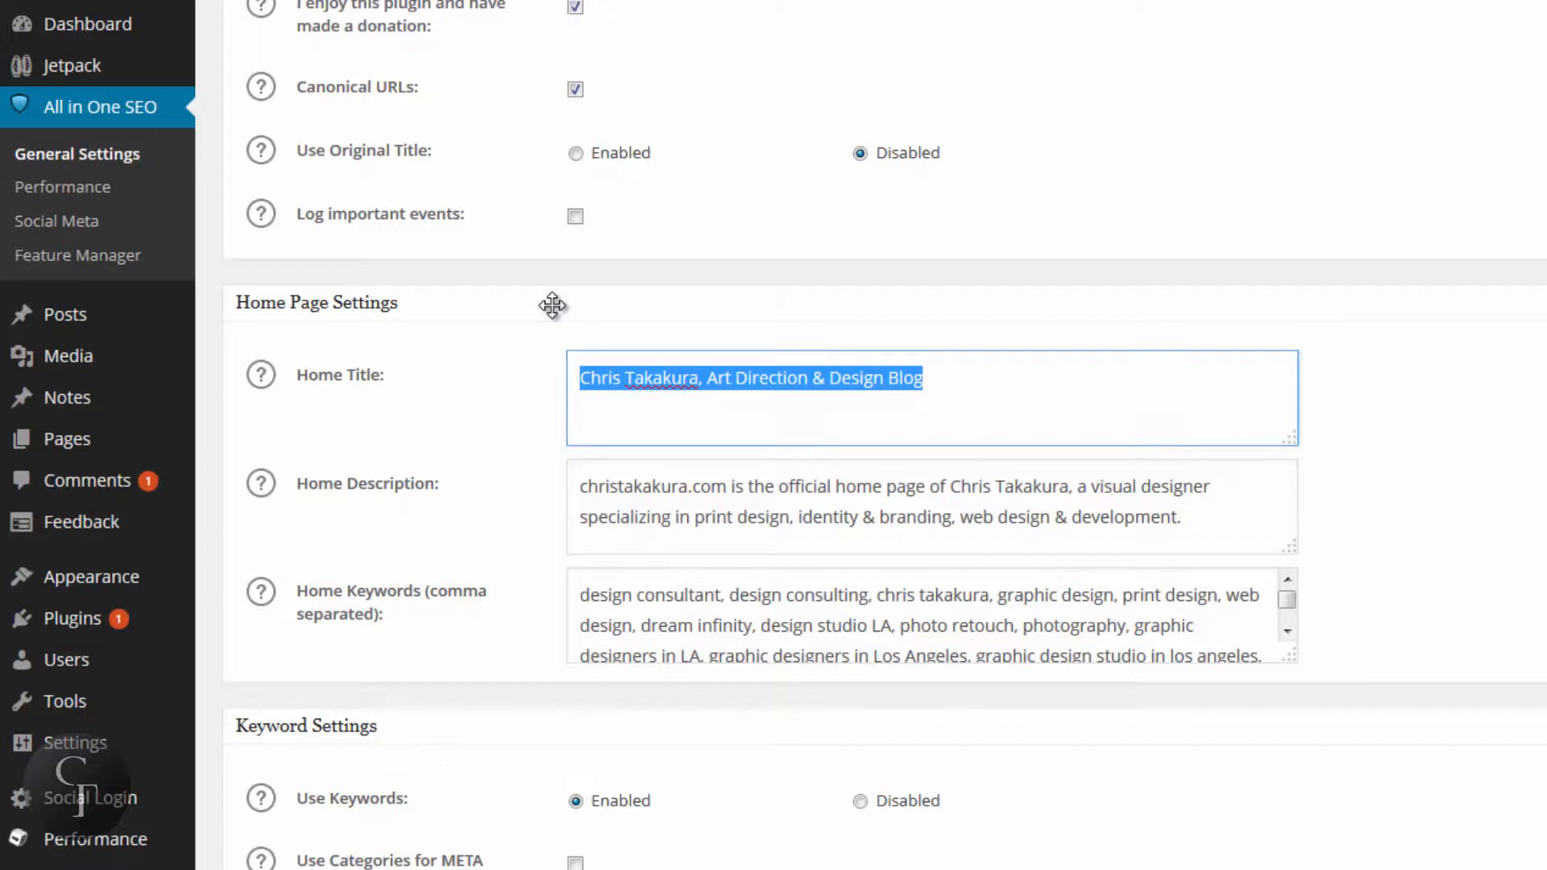
pyautogui.click(988, 367)
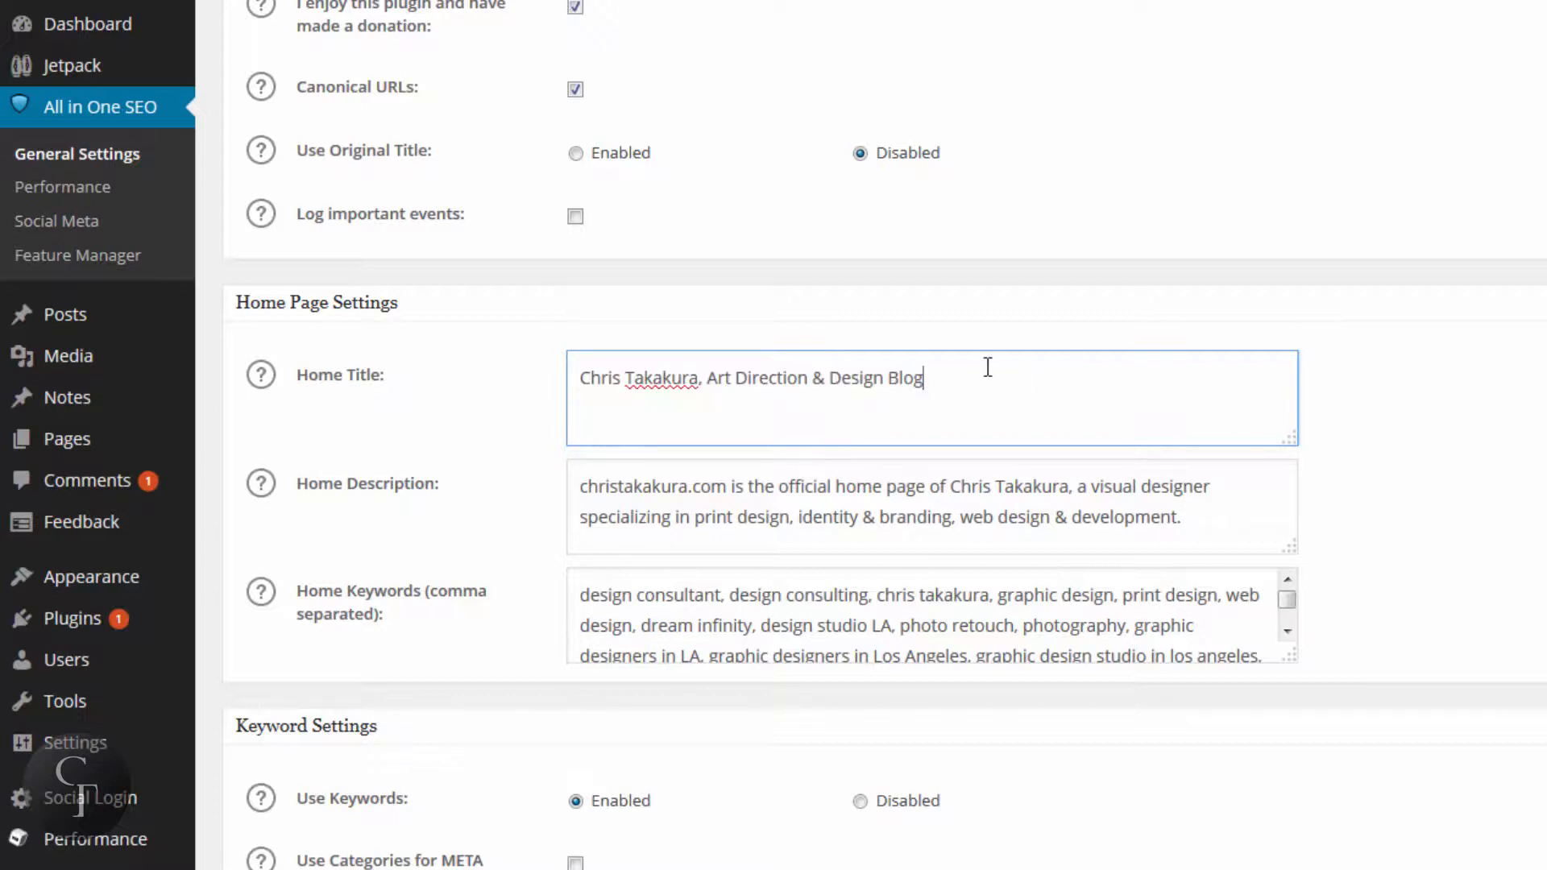
pyautogui.moveTo(978, 373); pyautogui.dragTo(566, 376)
pyautogui.click(990, 384)
pyautogui.moveTo(990, 385); pyautogui.dragTo(563, 373)
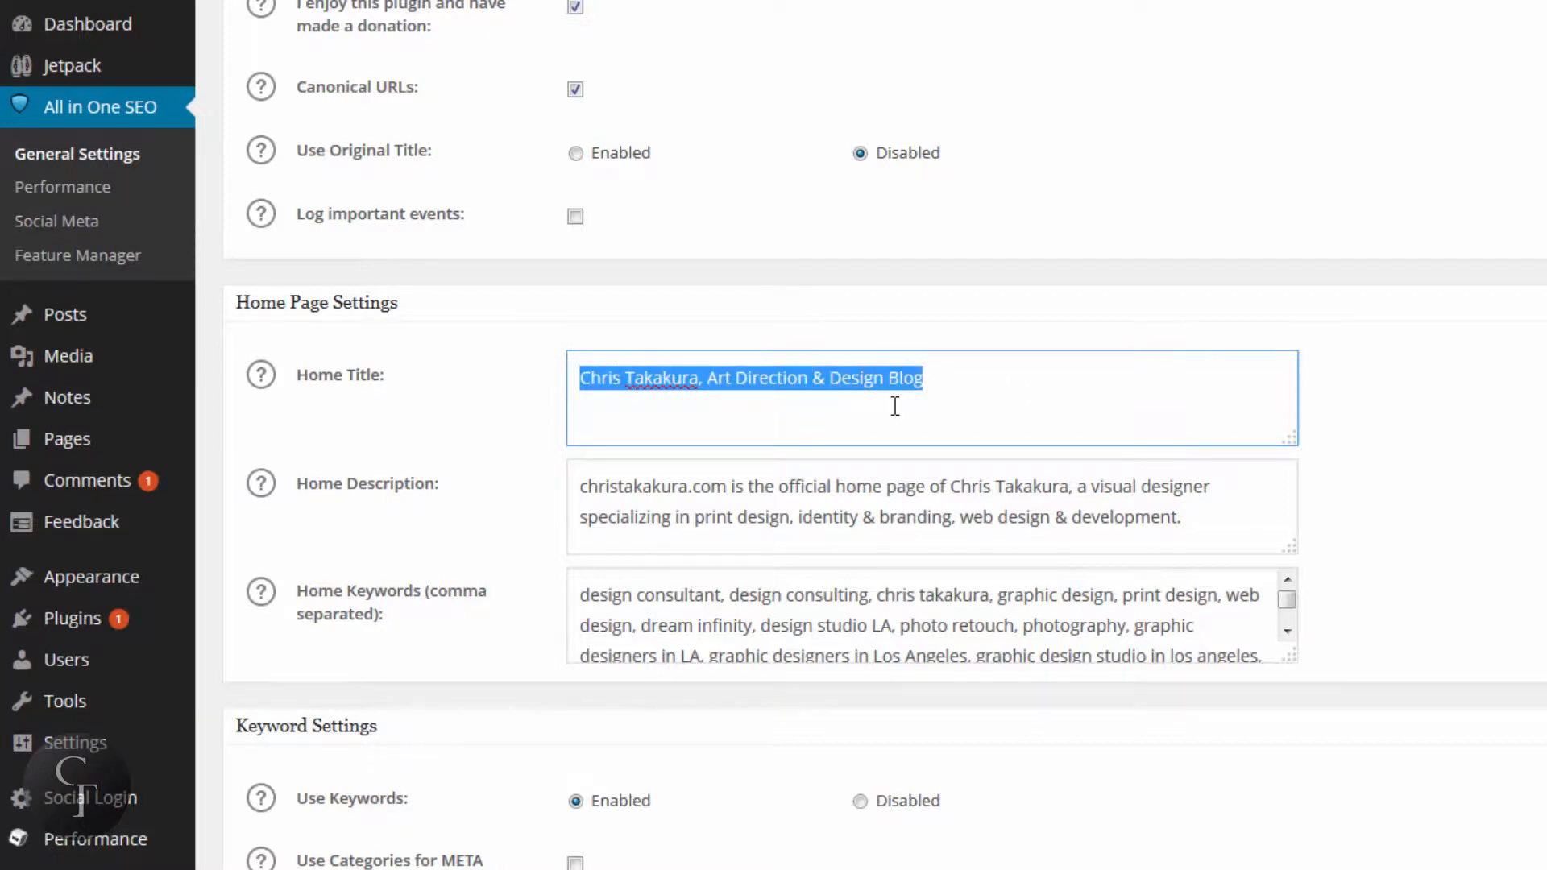
pyautogui.click(999, 388)
pyautogui.moveTo(981, 378); pyautogui.dragTo(566, 378)
pyautogui.click(964, 368)
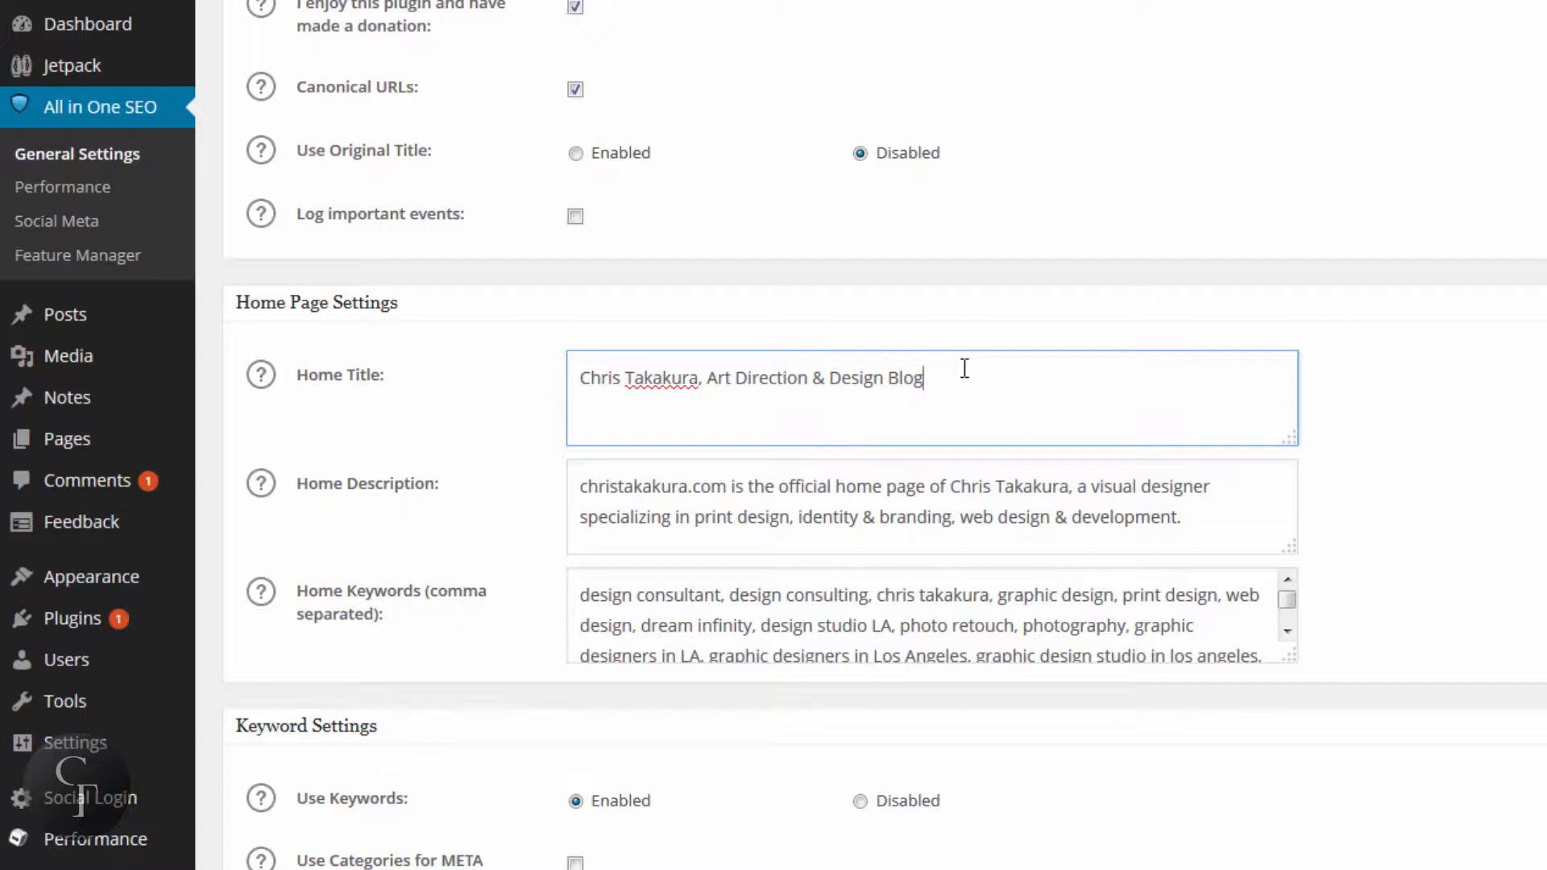
pyautogui.moveTo(929, 370); pyautogui.dragTo(539, 370)
pyautogui.click(1058, 385)
# Examine the Home Description text and show the help explanation for that setting
pyautogui.click(1221, 520)
pyautogui.moveTo(1221, 520); pyautogui.dragTo(567, 508)
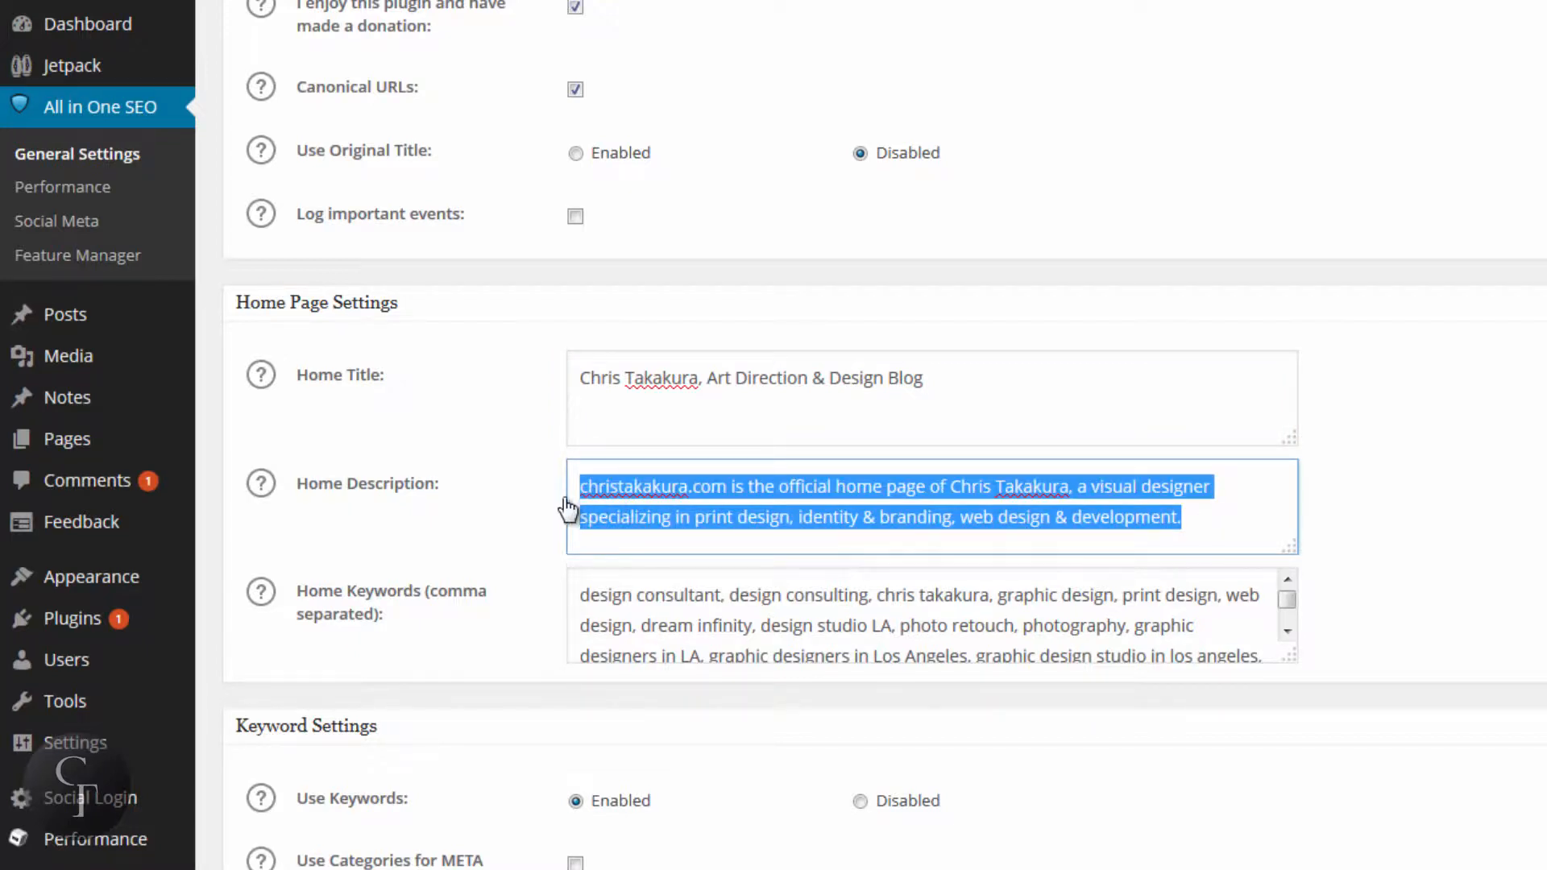
pyautogui.click(578, 487)
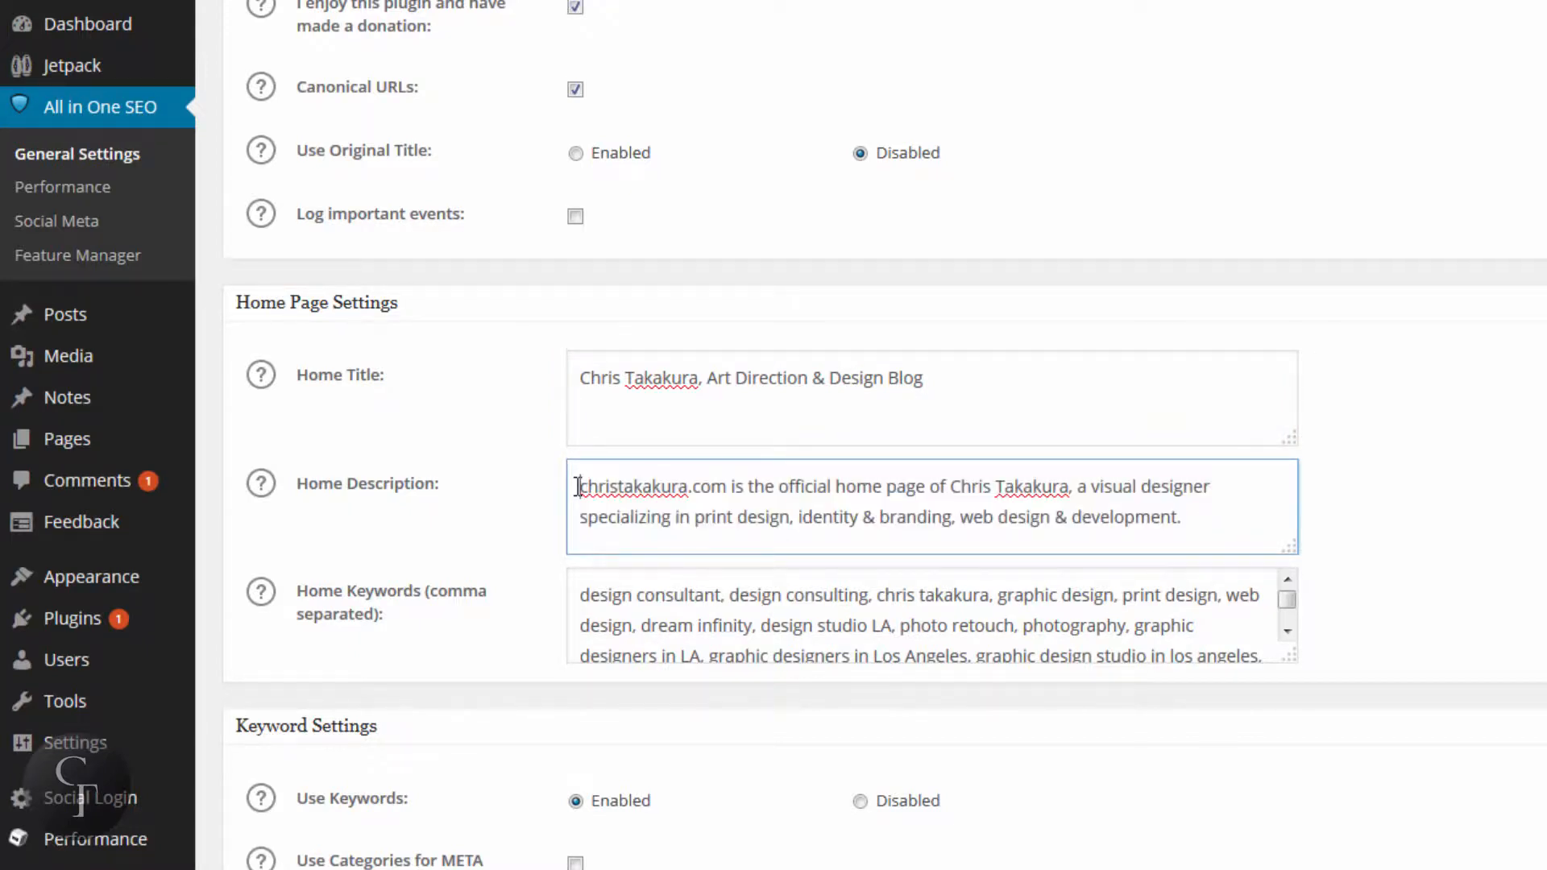
pyautogui.click(263, 492)
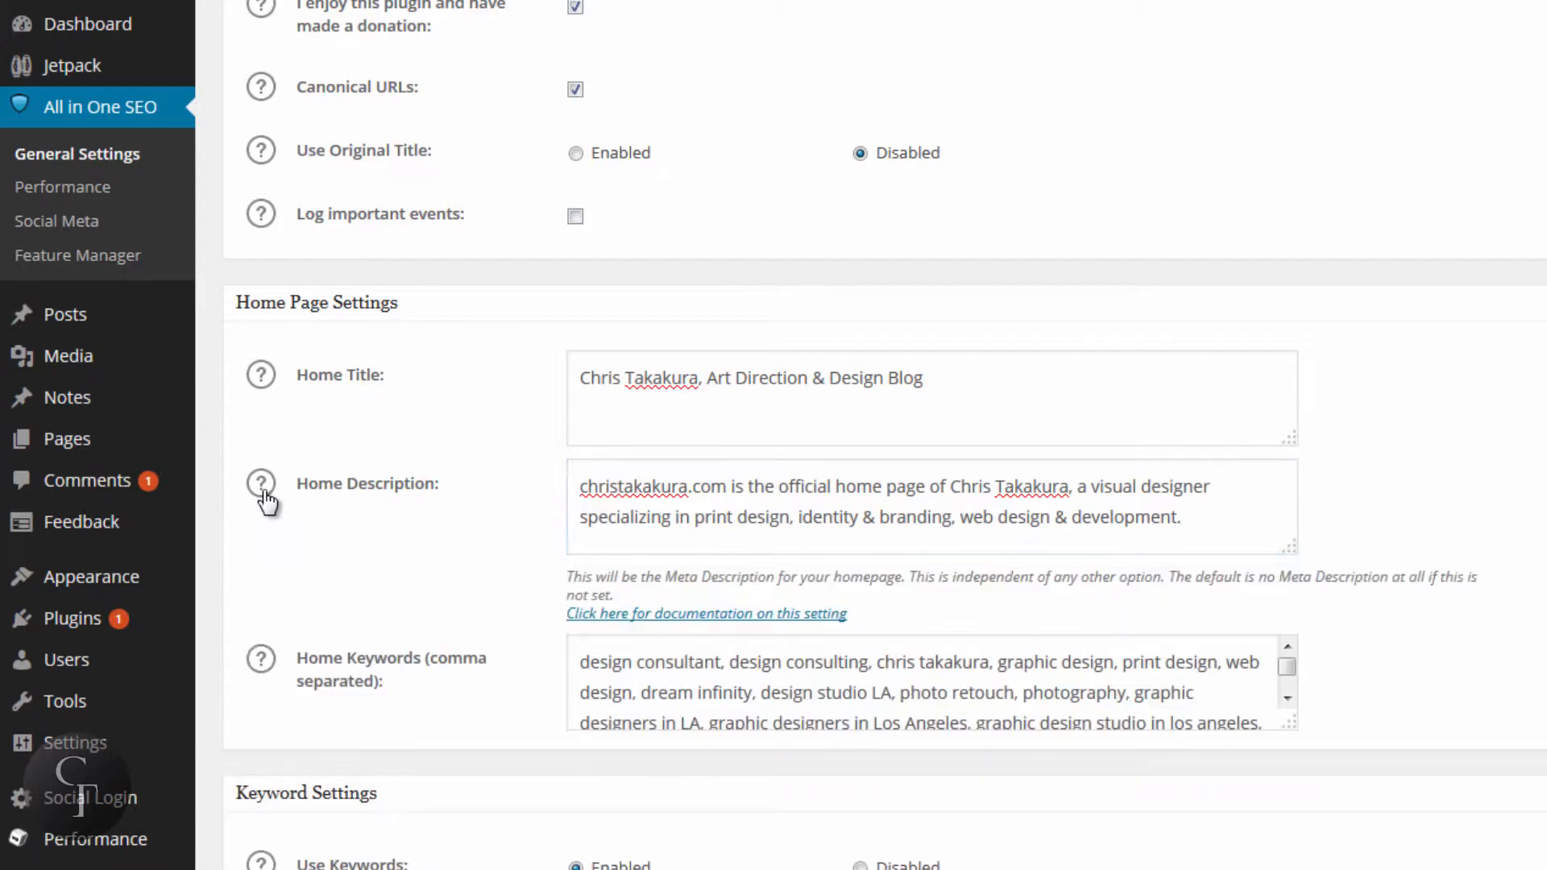
pyautogui.click(672, 488)
pyautogui.click(1185, 520)
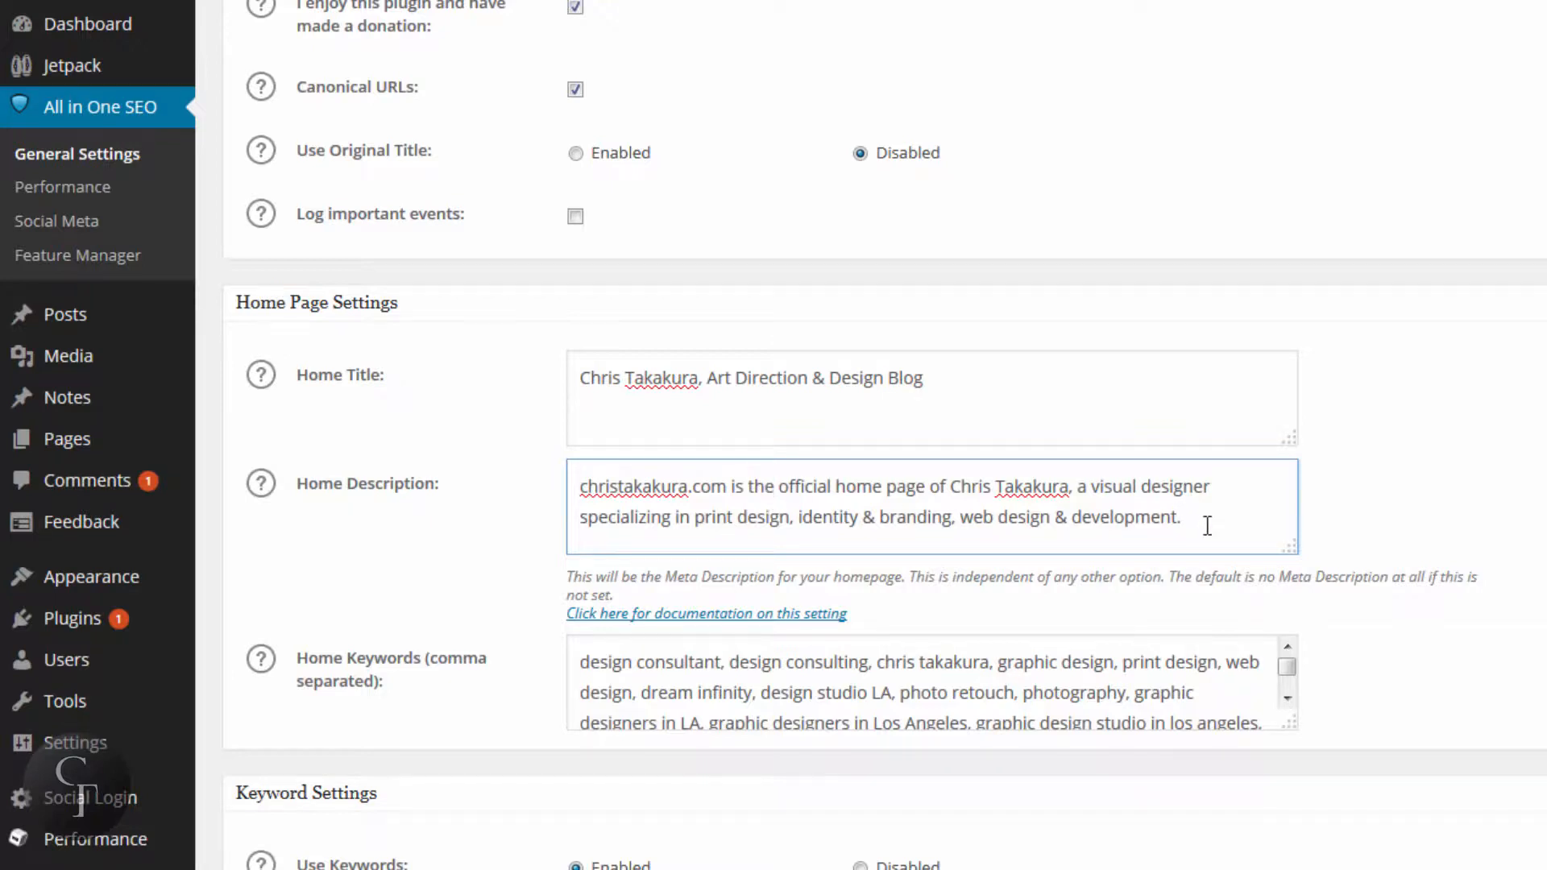
pyautogui.moveTo(1207, 525); pyautogui.dragTo(580, 487)
pyautogui.click(581, 493)
pyautogui.click(1254, 529)
pyautogui.click(580, 486)
pyautogui.click(1182, 519)
# Enlarge the Home Keywords box and read through the comma-separated keyword list
pyautogui.moveTo(1288, 725); pyautogui.dragTo(1299, 815)
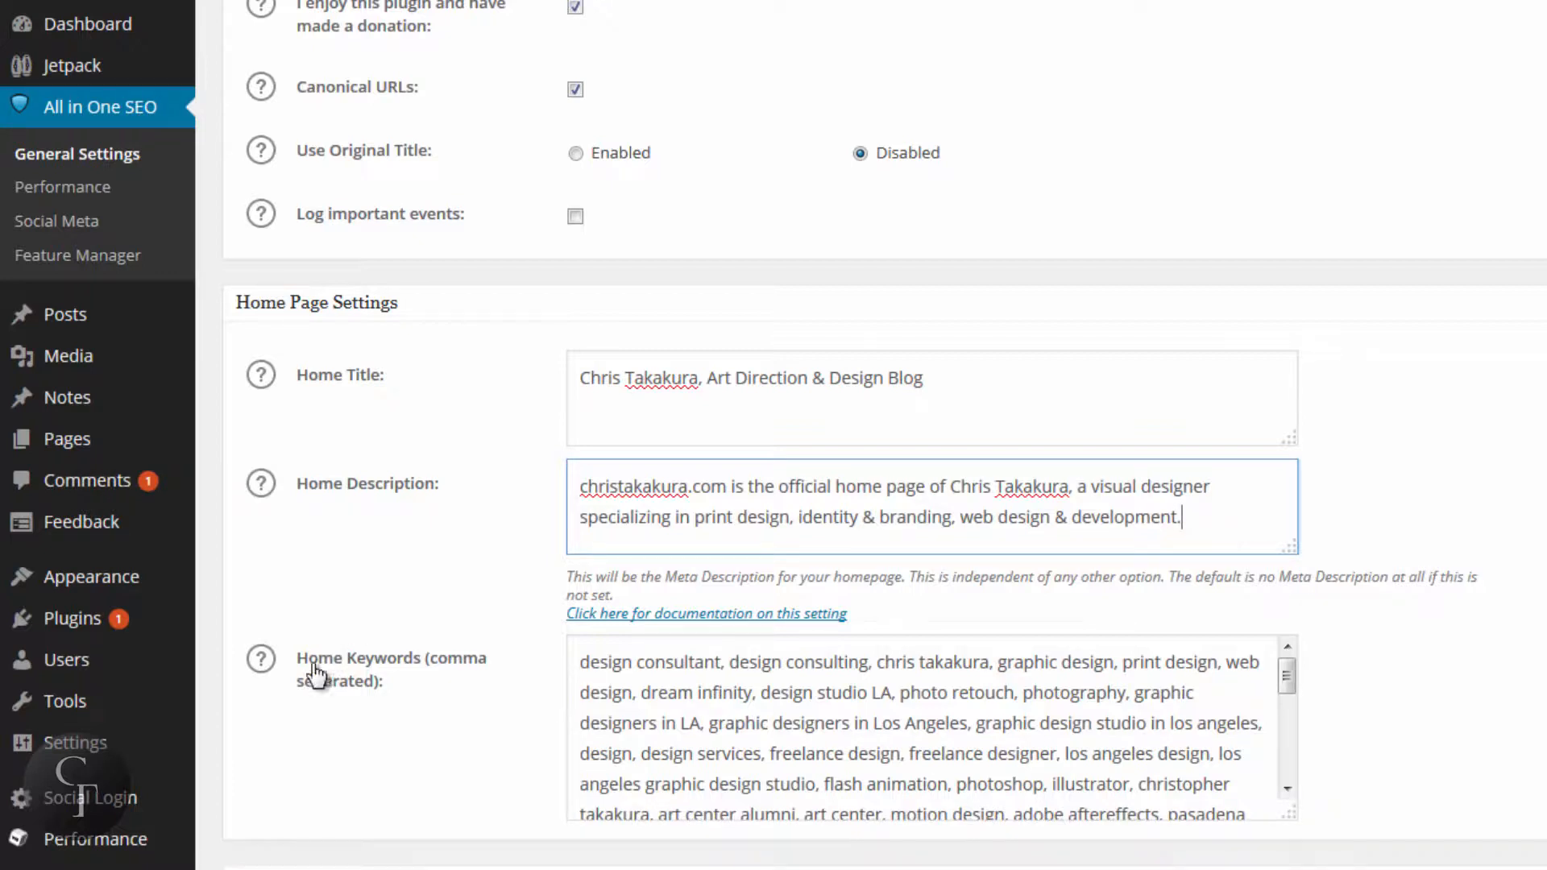
pyautogui.click(573, 661)
pyautogui.moveTo(579, 661); pyautogui.dragTo(1039, 722)
pyautogui.click(1042, 723)
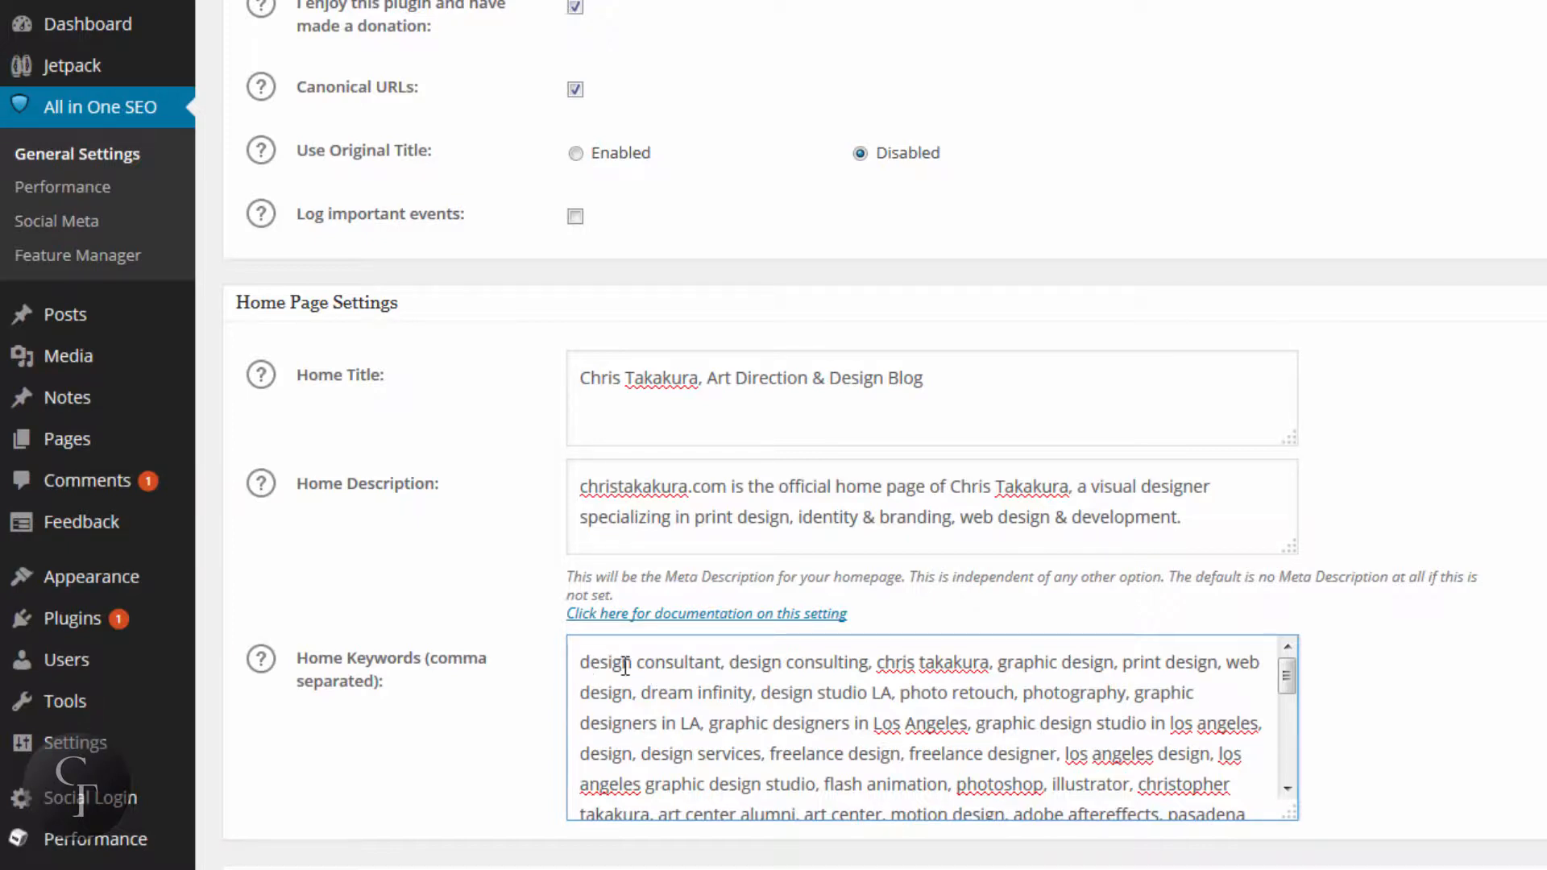
pyautogui.moveTo(942, 663); pyautogui.dragTo(1025, 713)
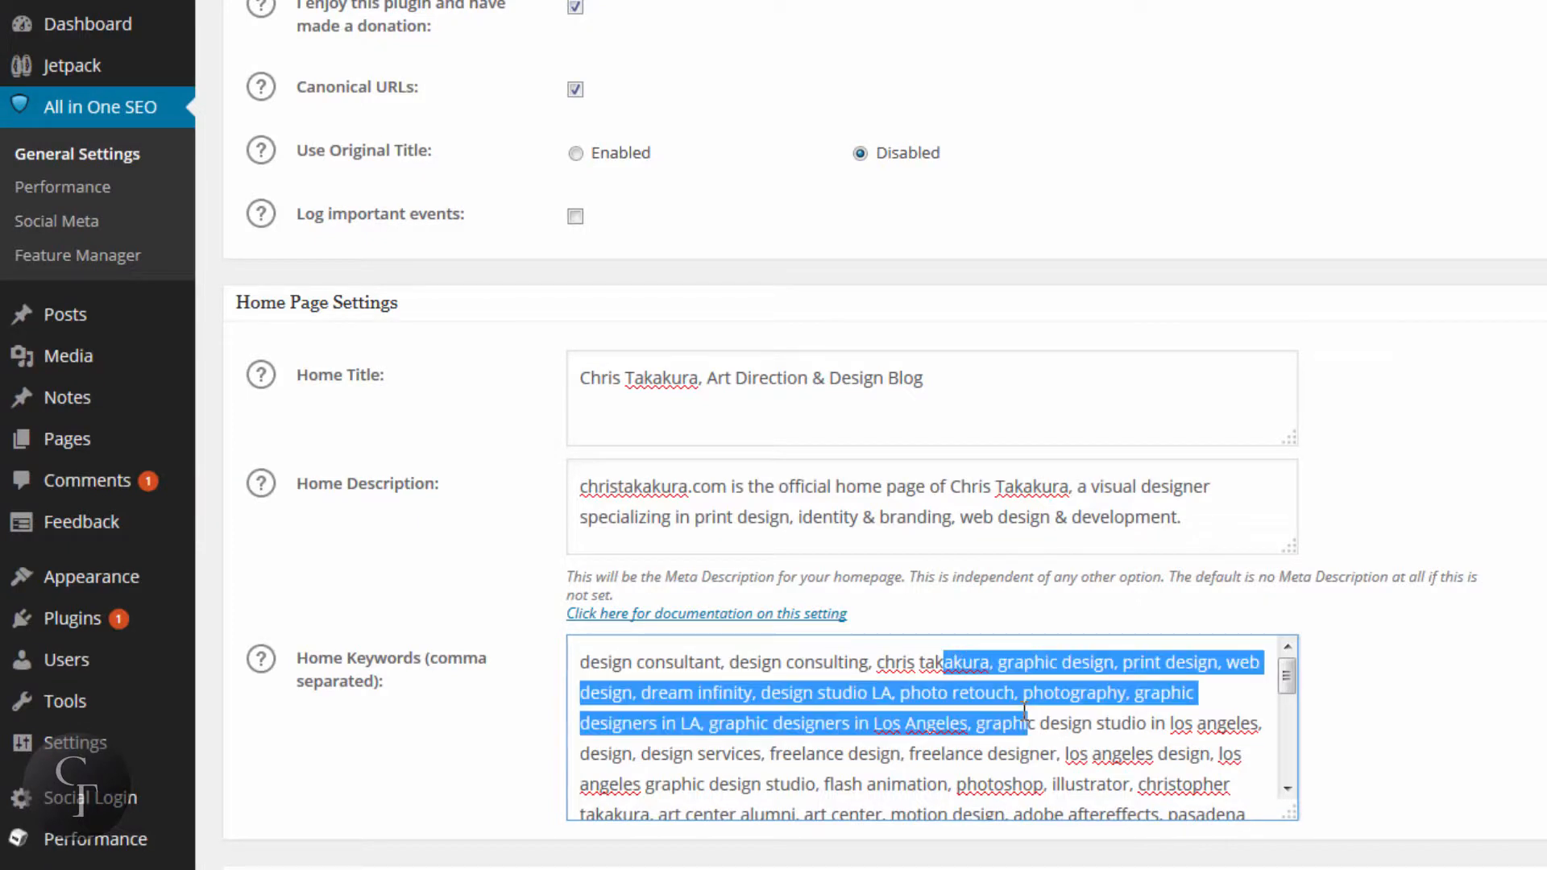
pyautogui.click(1044, 713)
pyautogui.moveTo(1286, 674)
pyautogui.mouseDown()
pyautogui.moveTo(1292, 791)
pyautogui.moveTo(1289, 665)
pyautogui.mouseUp()
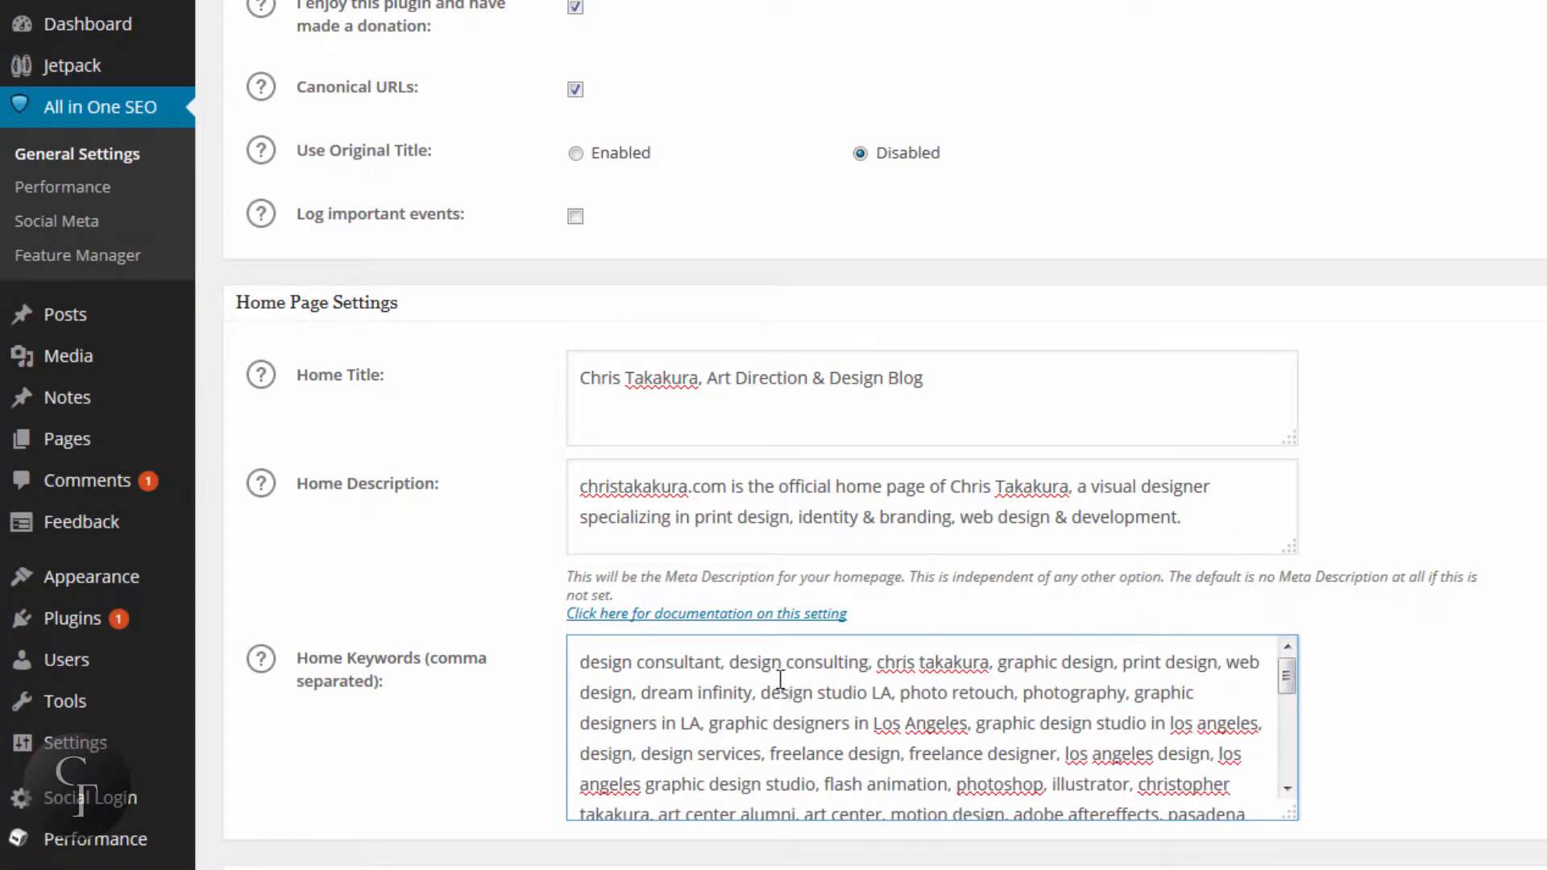
pyautogui.scroll(-3, 789, 680)
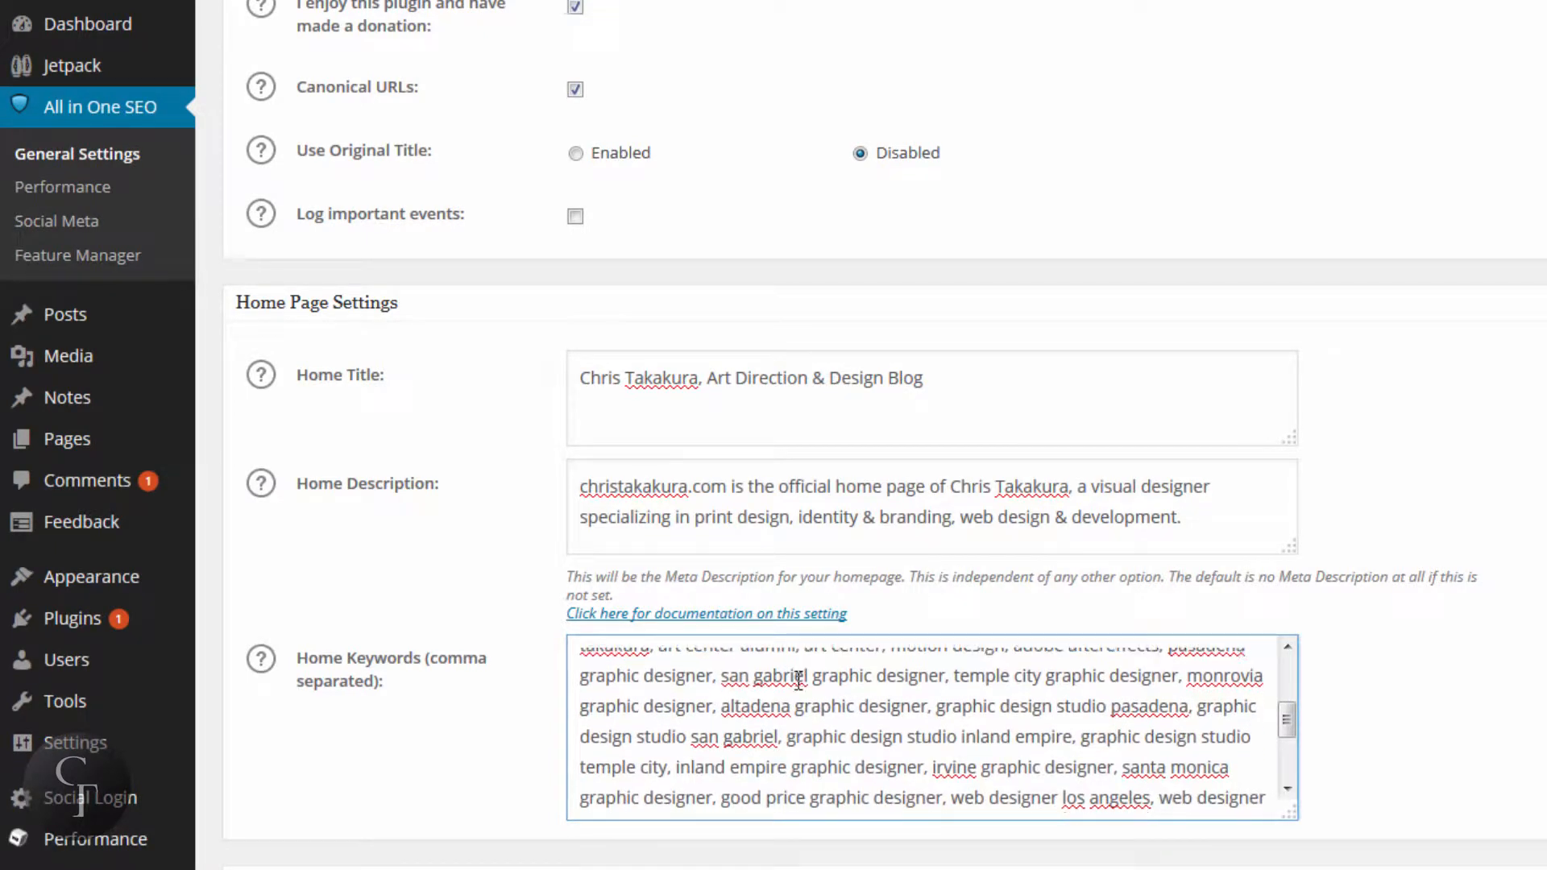
pyautogui.scroll(-3, 800, 681)
pyautogui.scroll(4, 831, 718)
# Open the list of all posts and look over their titles, categories and tags
pyautogui.scroll(7, 831, 718)
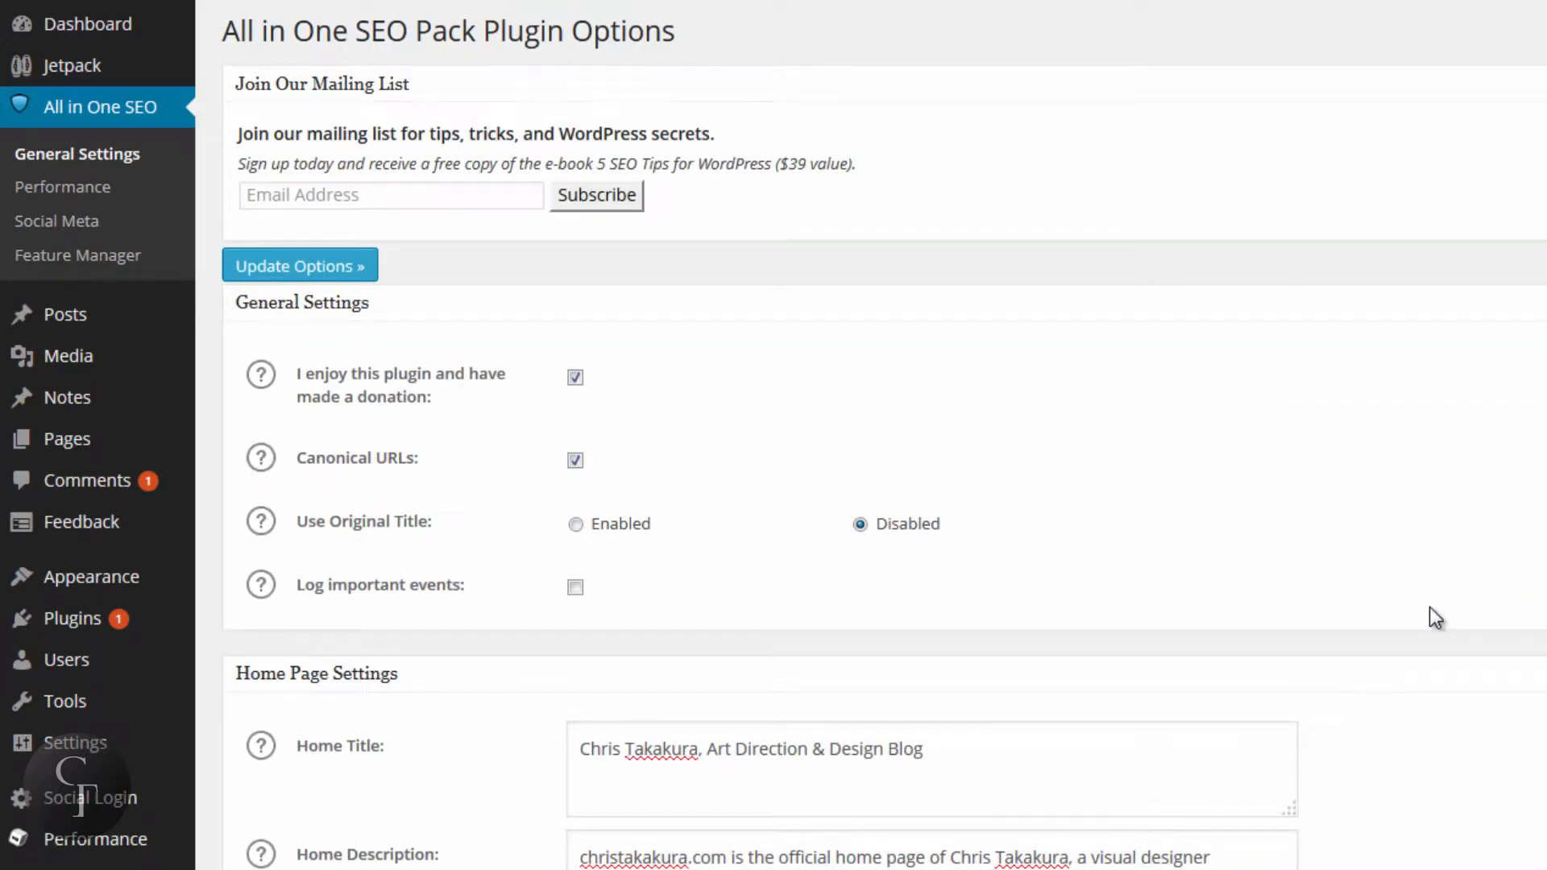
pyautogui.scroll(-7, 1434, 616)
pyautogui.scroll(7, 1429, 608)
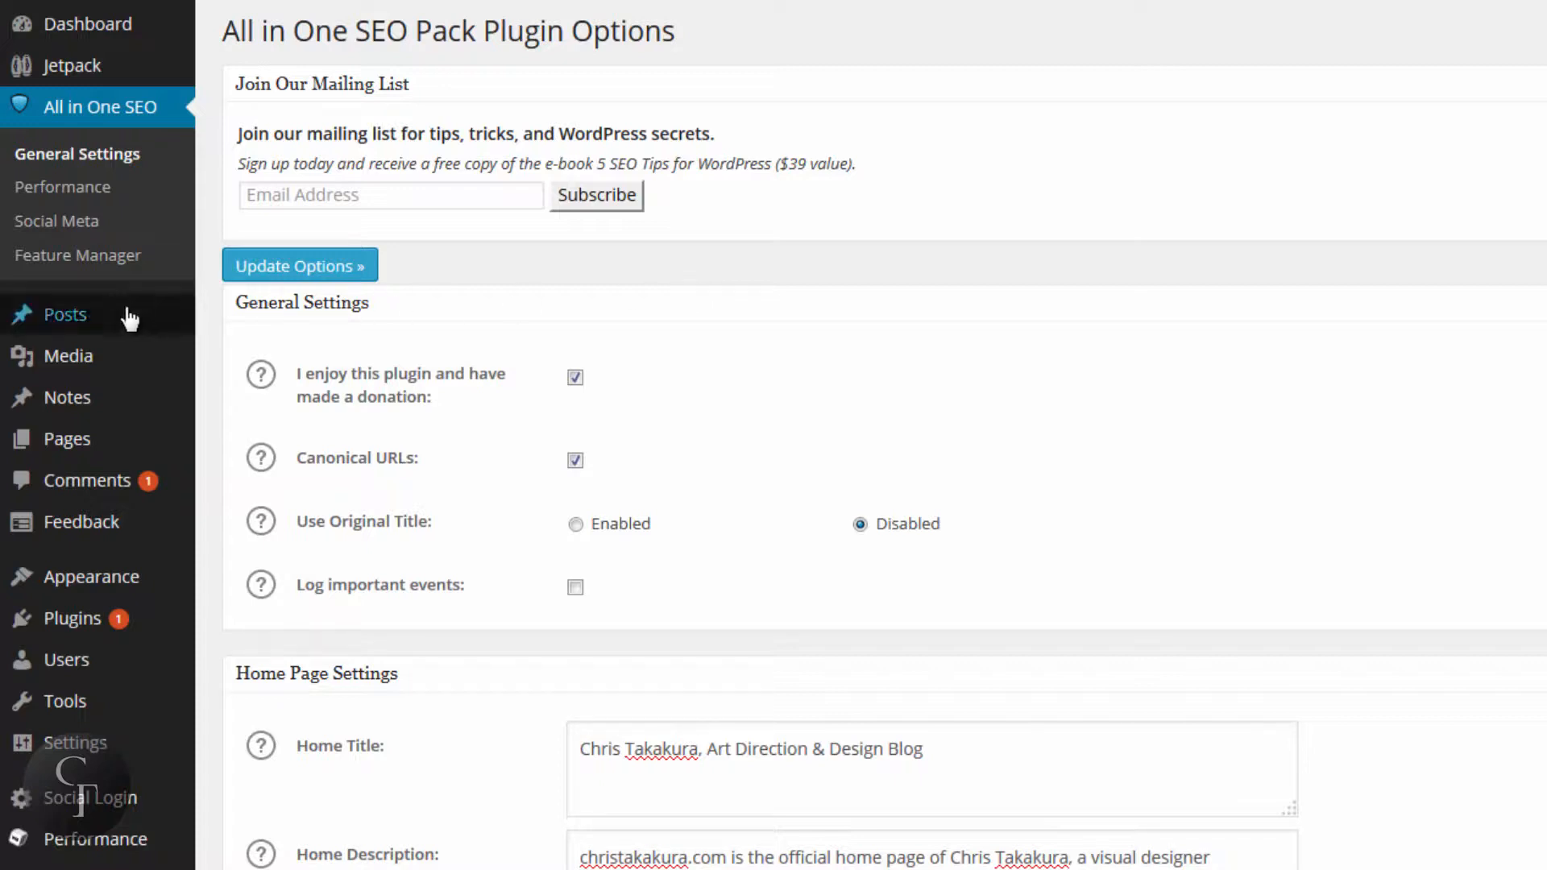
pyautogui.moveTo(81, 315)
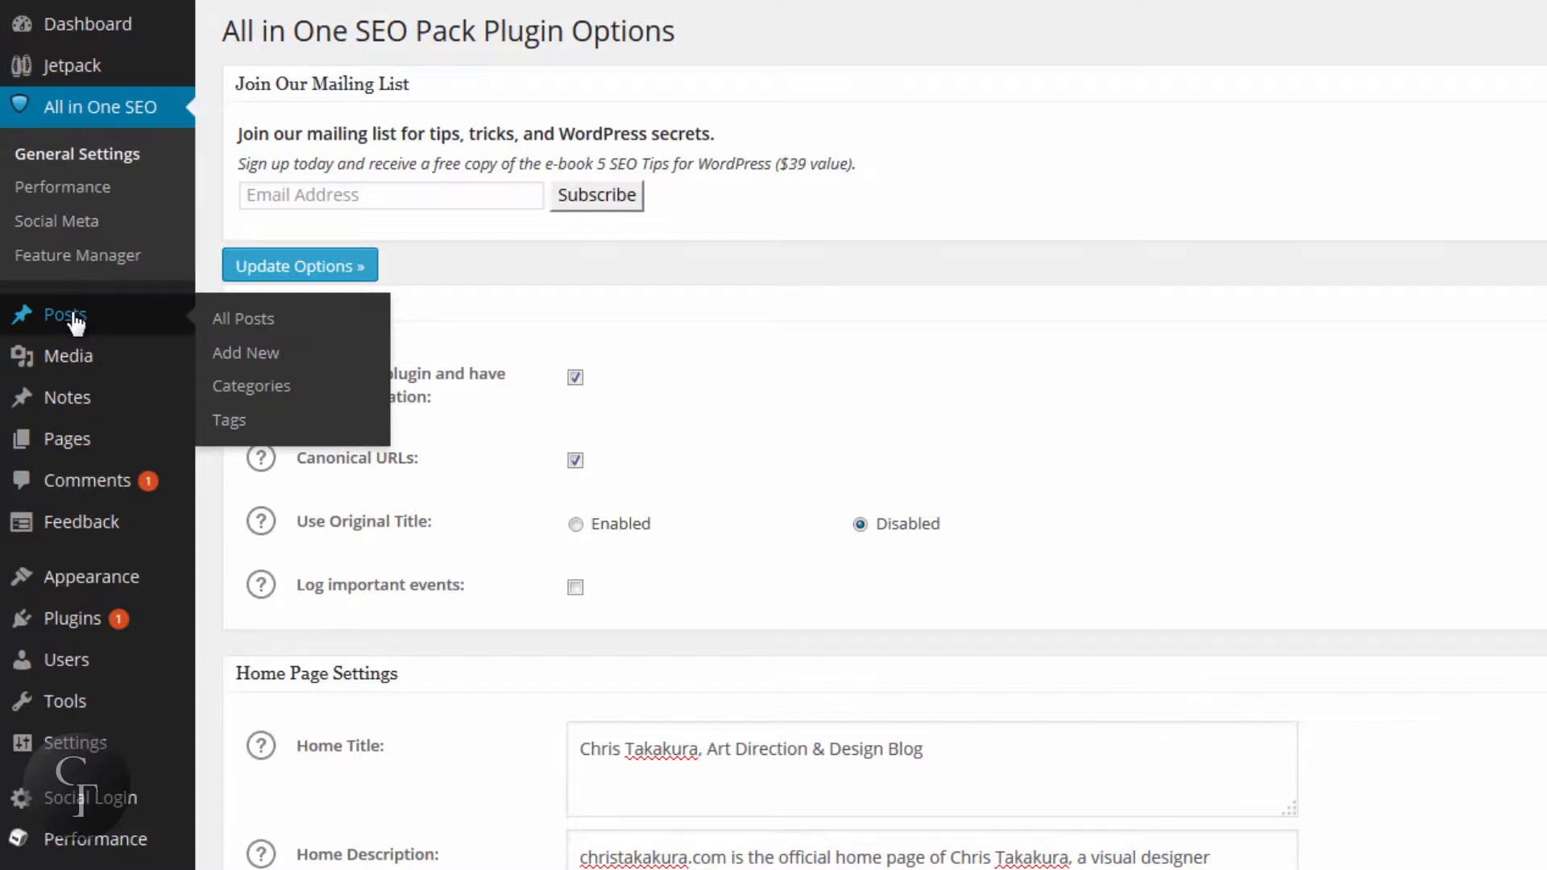
pyautogui.click(77, 321)
pyautogui.moveTo(879, 322)
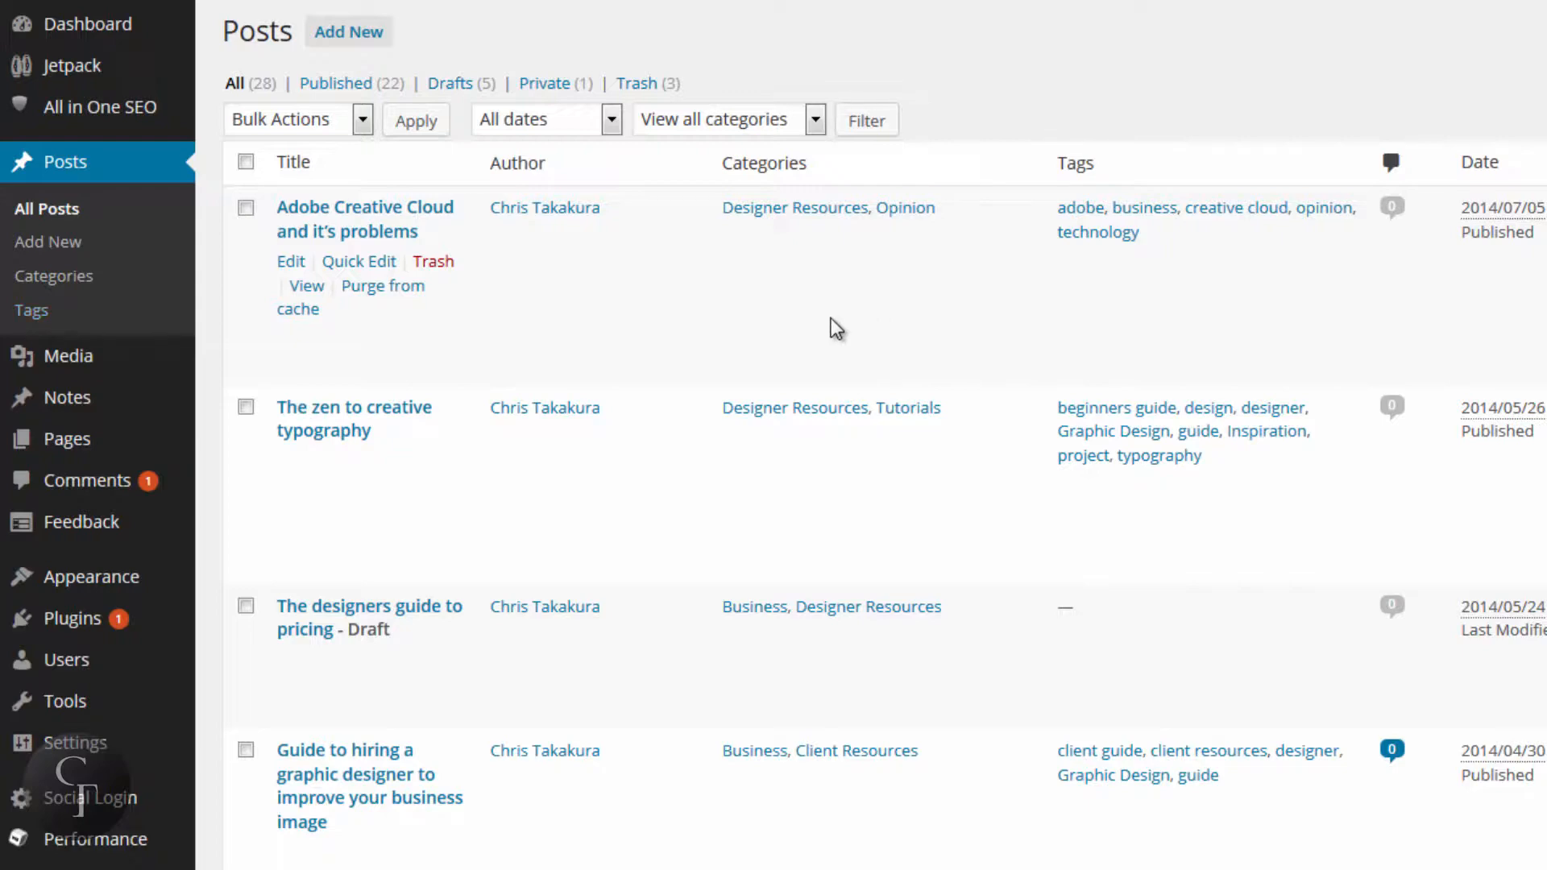
pyautogui.scroll(-15, 830, 317)
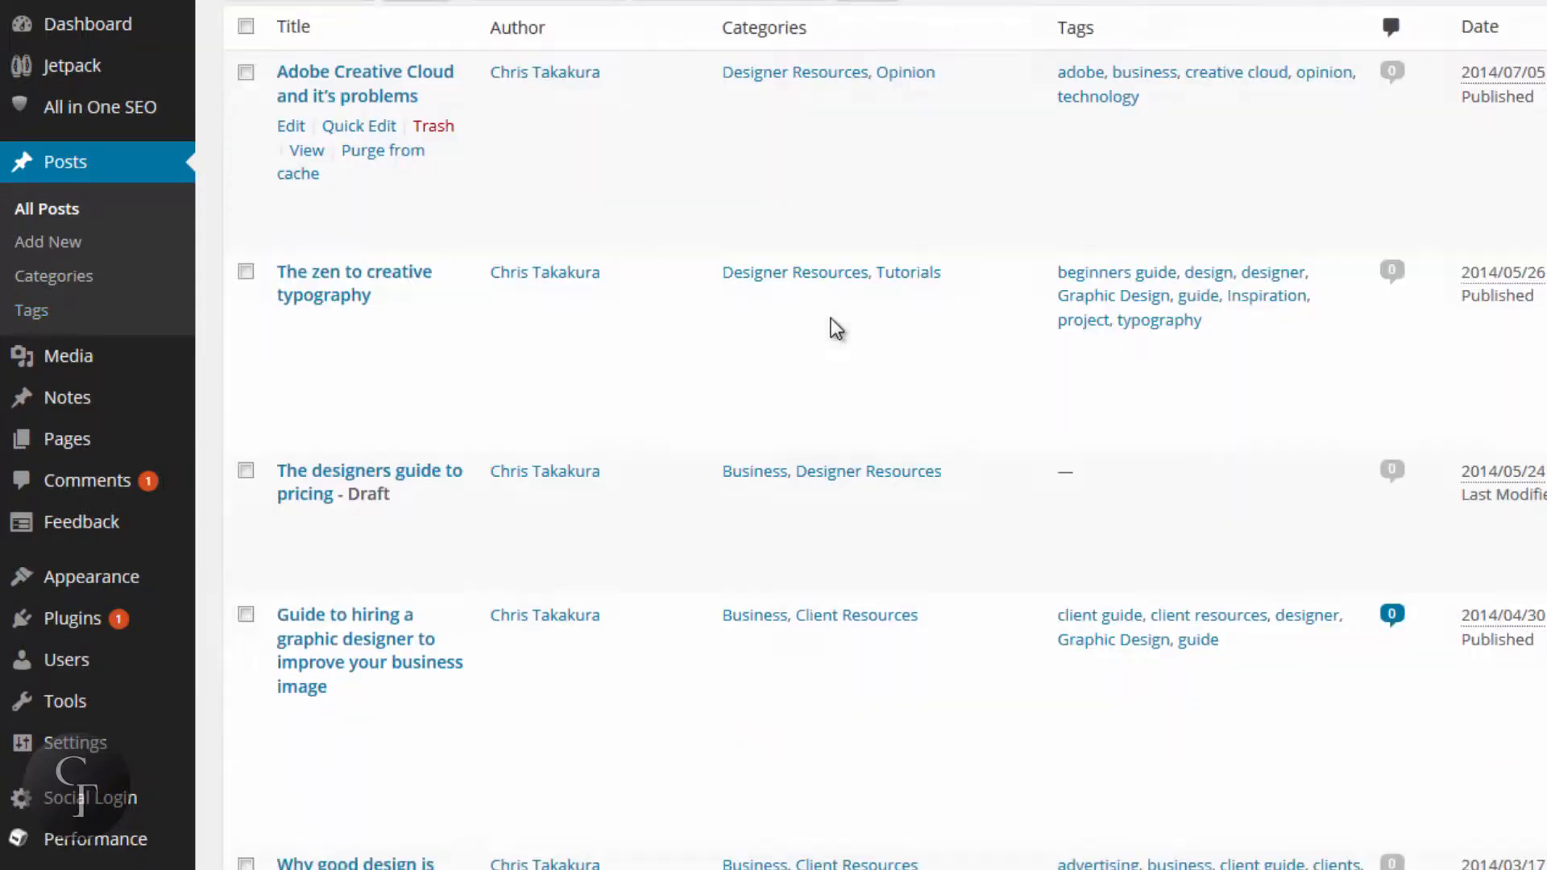
pyautogui.scroll(-8, 830, 318)
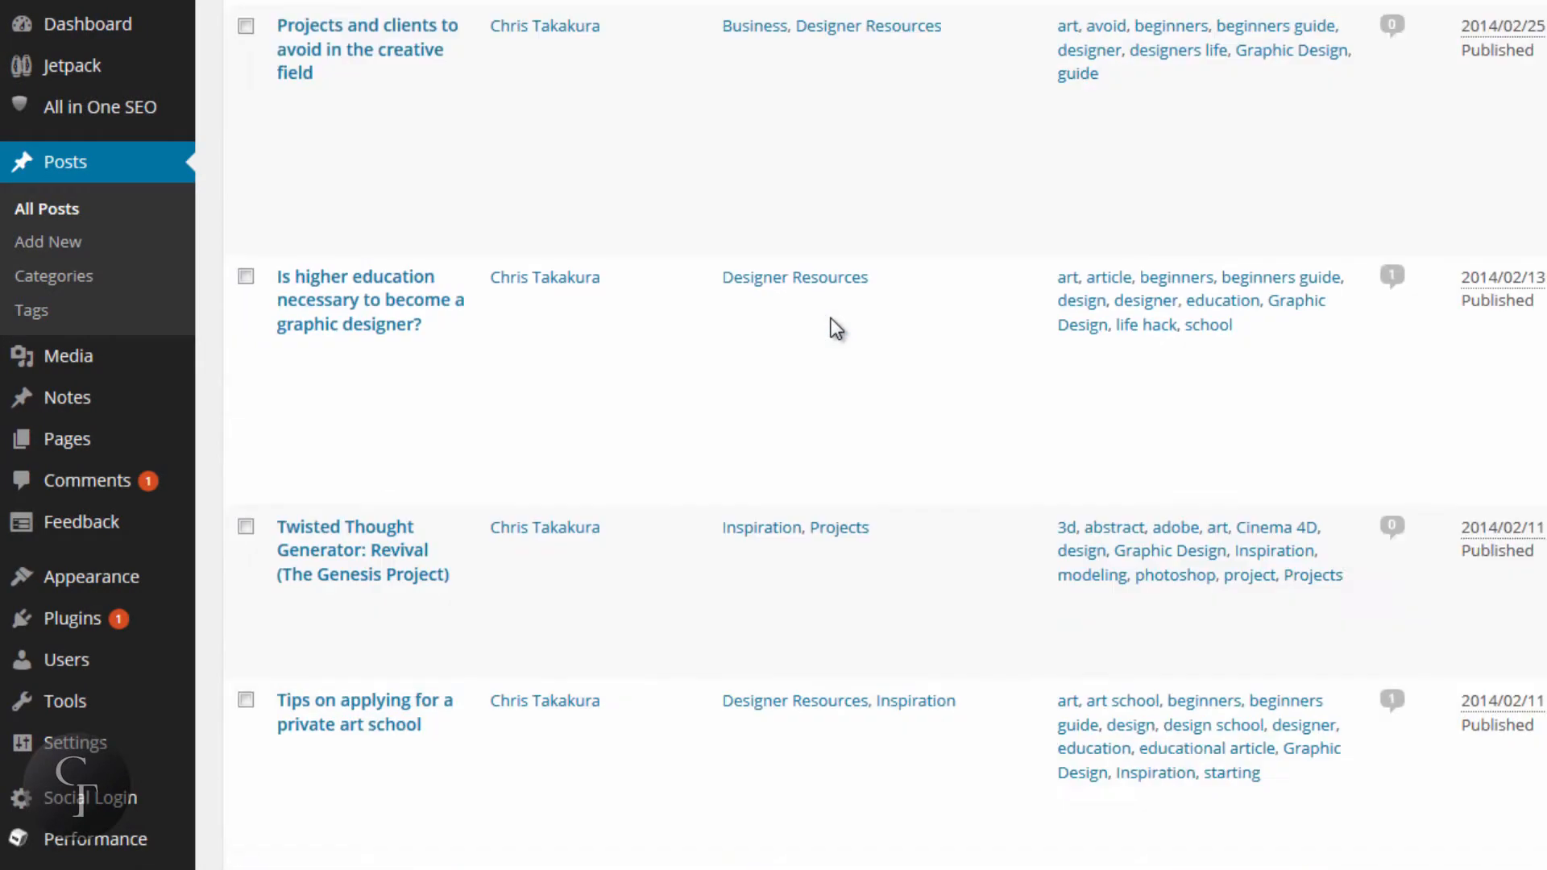
pyautogui.scroll(20, 830, 318)
pyautogui.scroll(1, 828, 318)
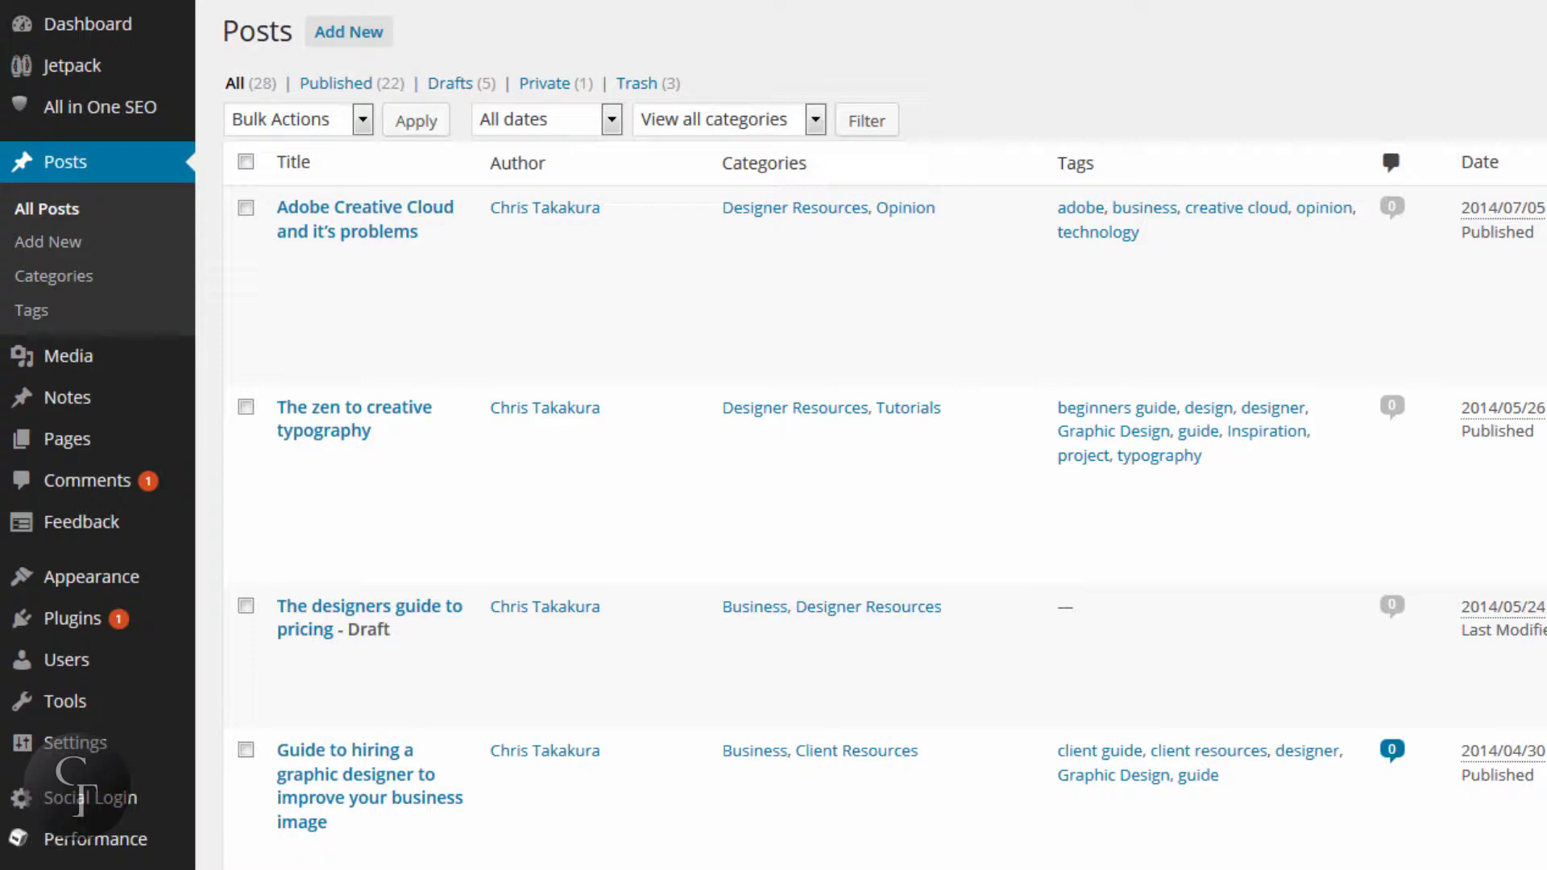
# Open the post "Adobe Creative Cloud and it's problems" for editing
pyautogui.moveTo(403, 273)
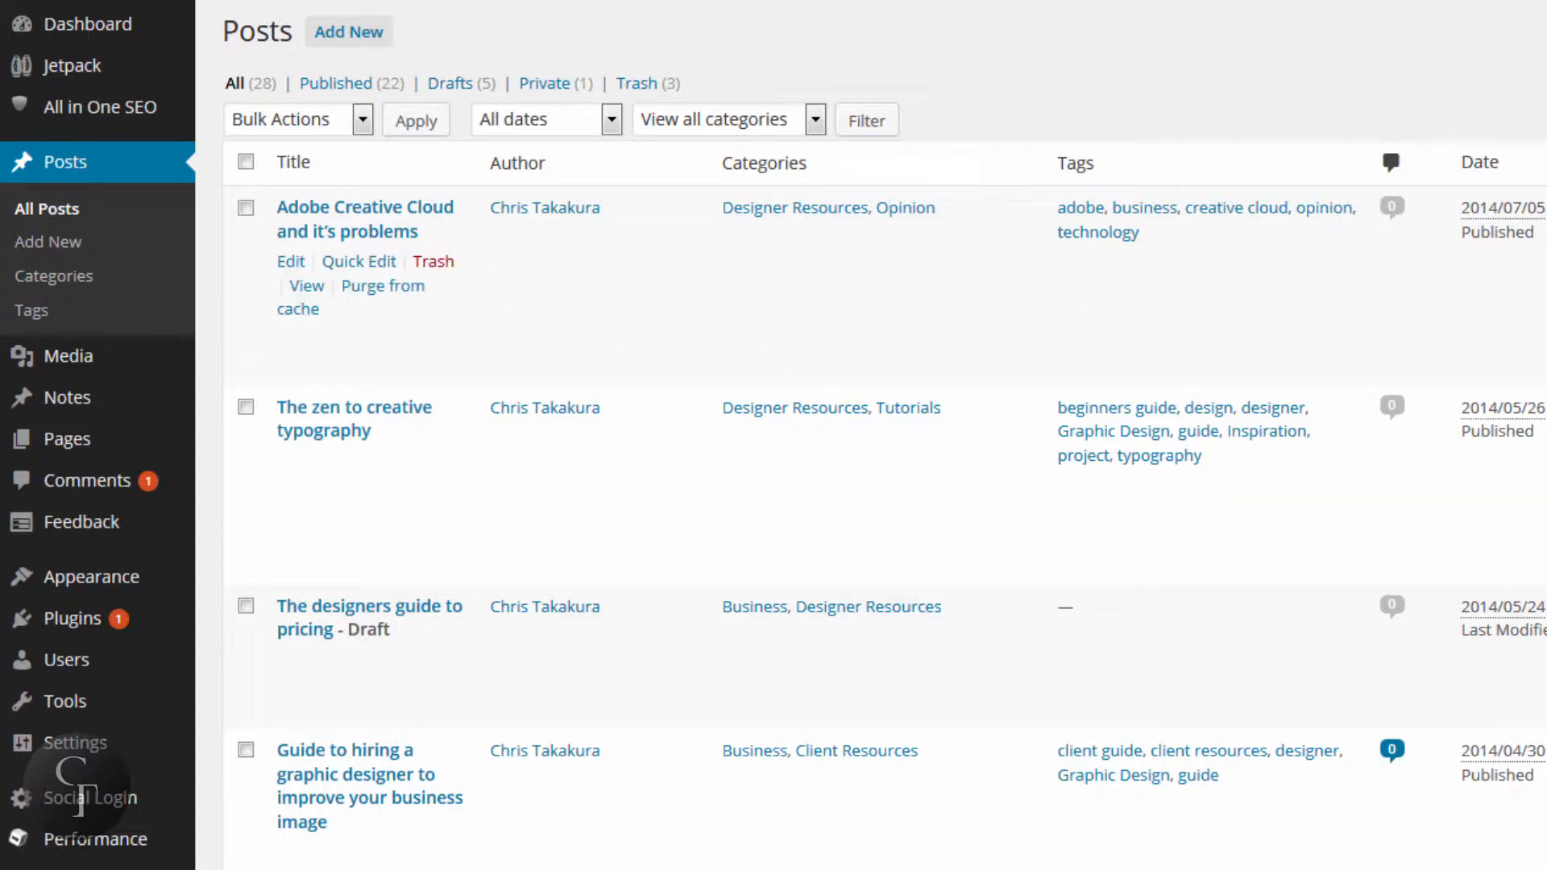
pyautogui.moveTo(1514, 253)
pyautogui.click(285, 265)
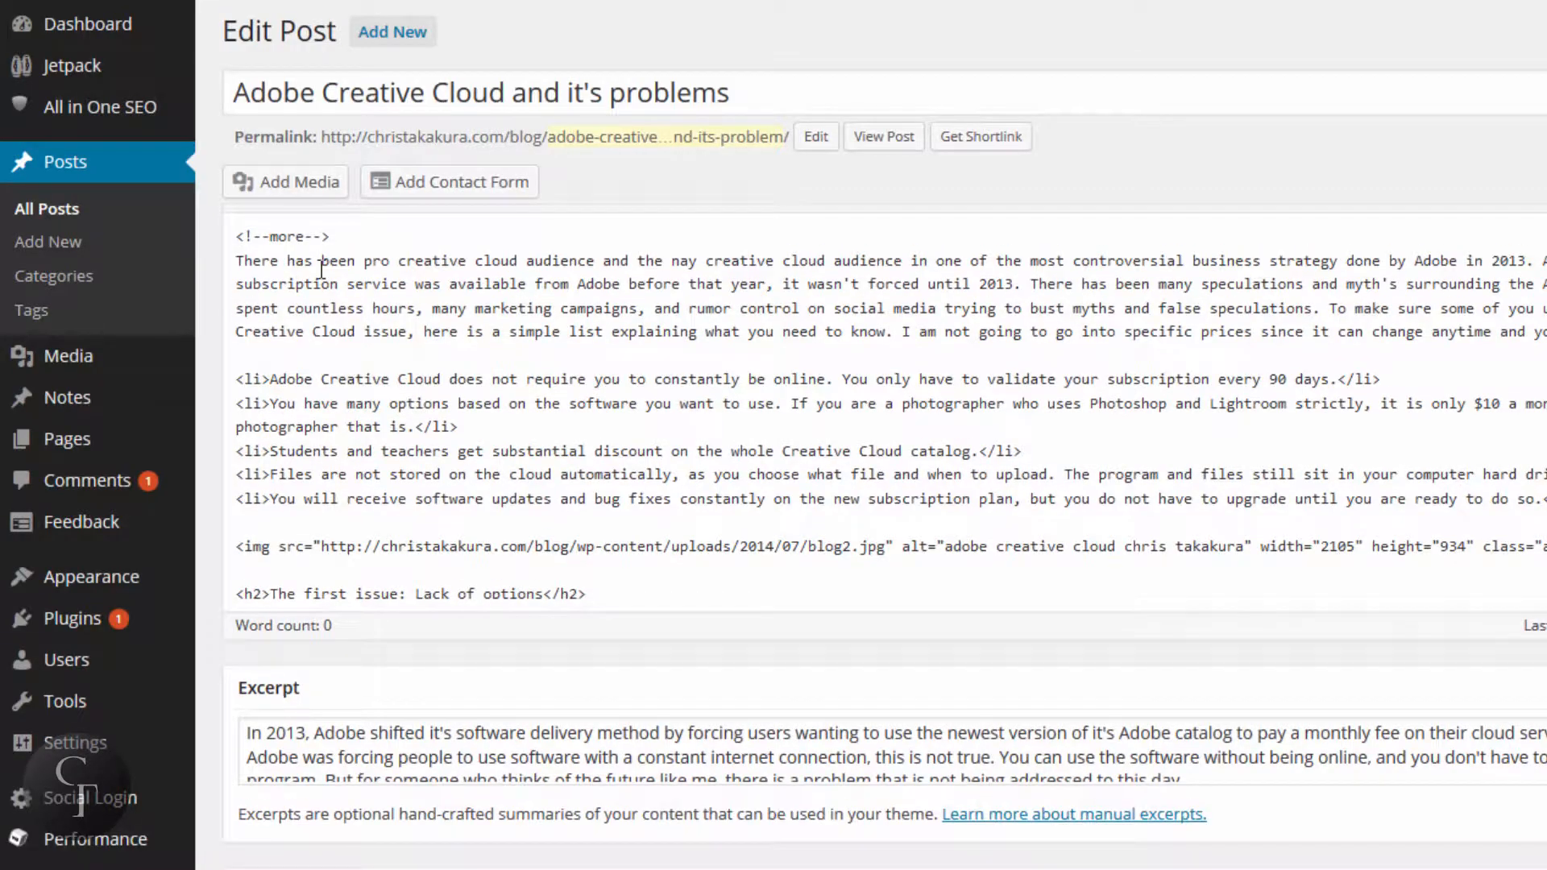
# Look through the post's content, excerpt, revisions and sharing sections down to its All in One SEO Pack settings
pyautogui.scroll(-10, 1370, 174)
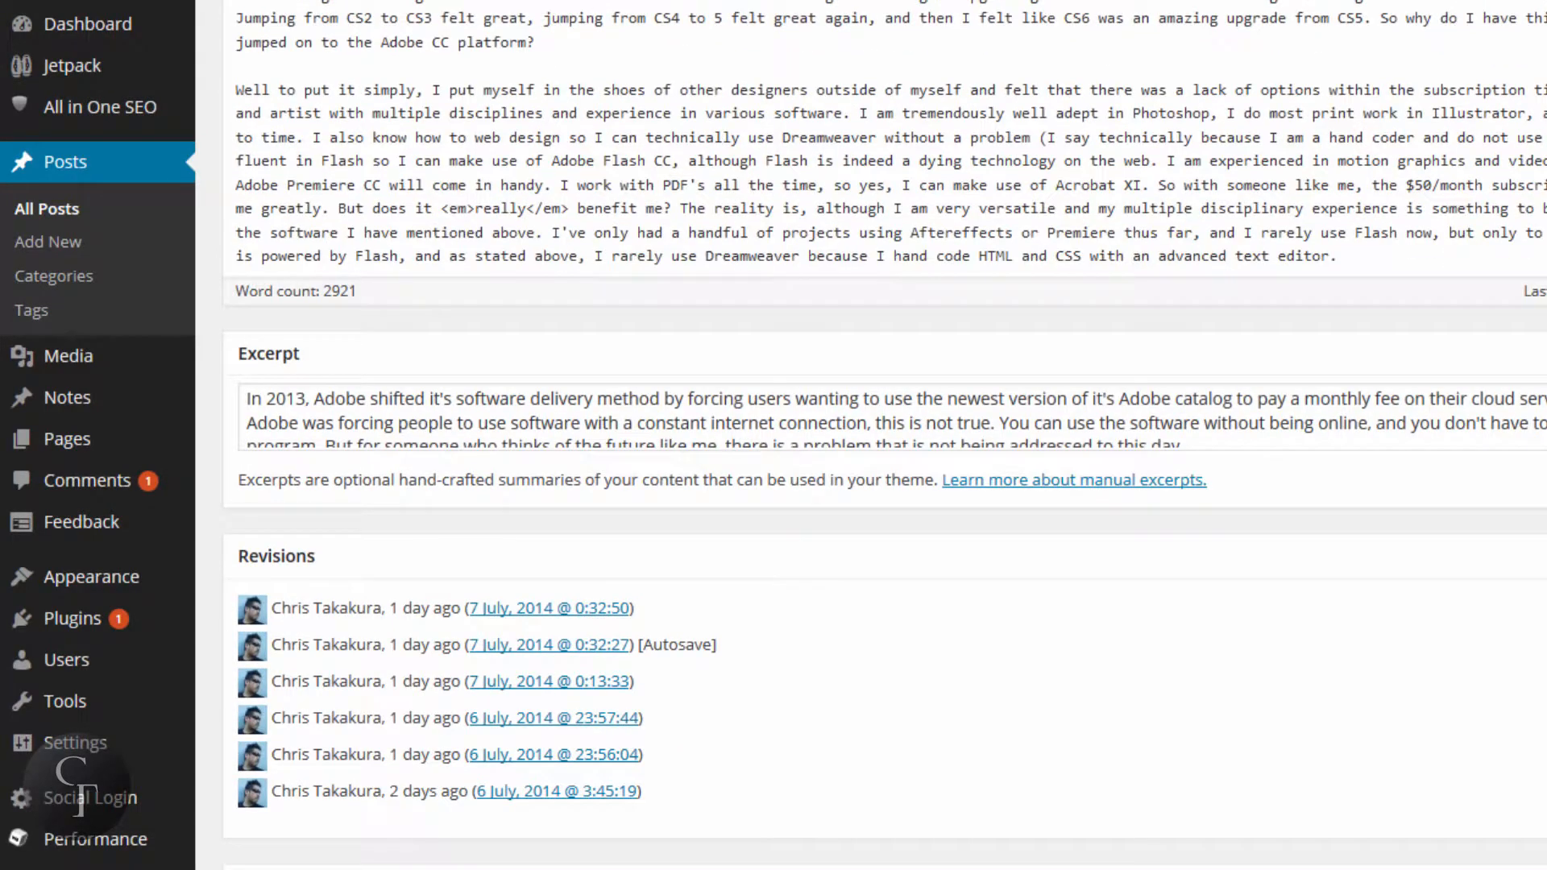
pyautogui.scroll(5, 1370, 174)
pyautogui.scroll(-5, 1370, 174)
pyautogui.scroll(-3, 885, 435)
pyautogui.click(1470, 215)
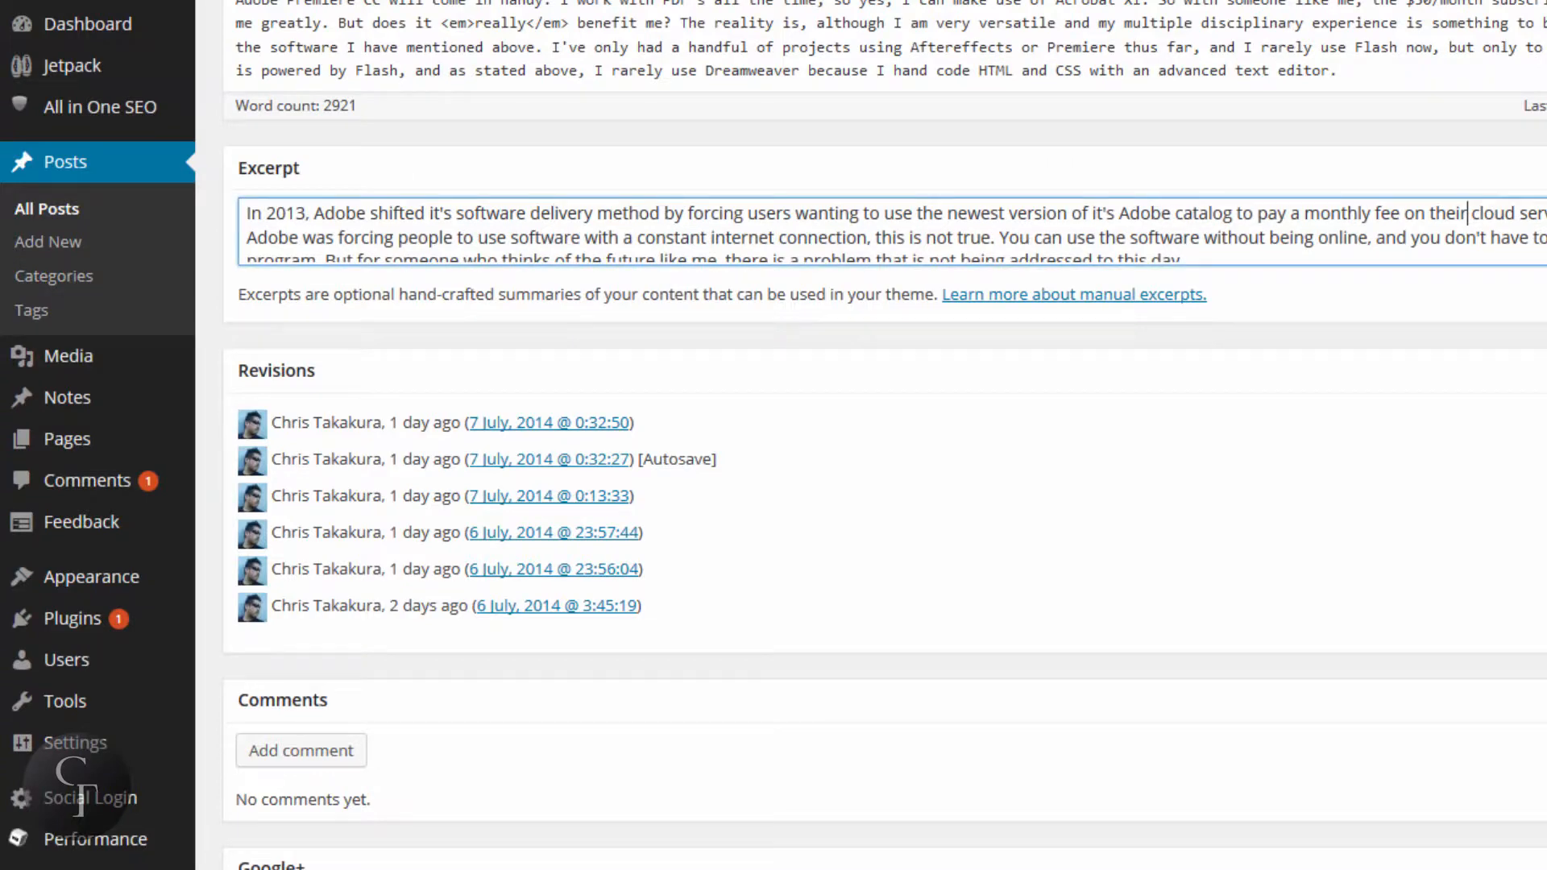
pyautogui.click(1490, 295)
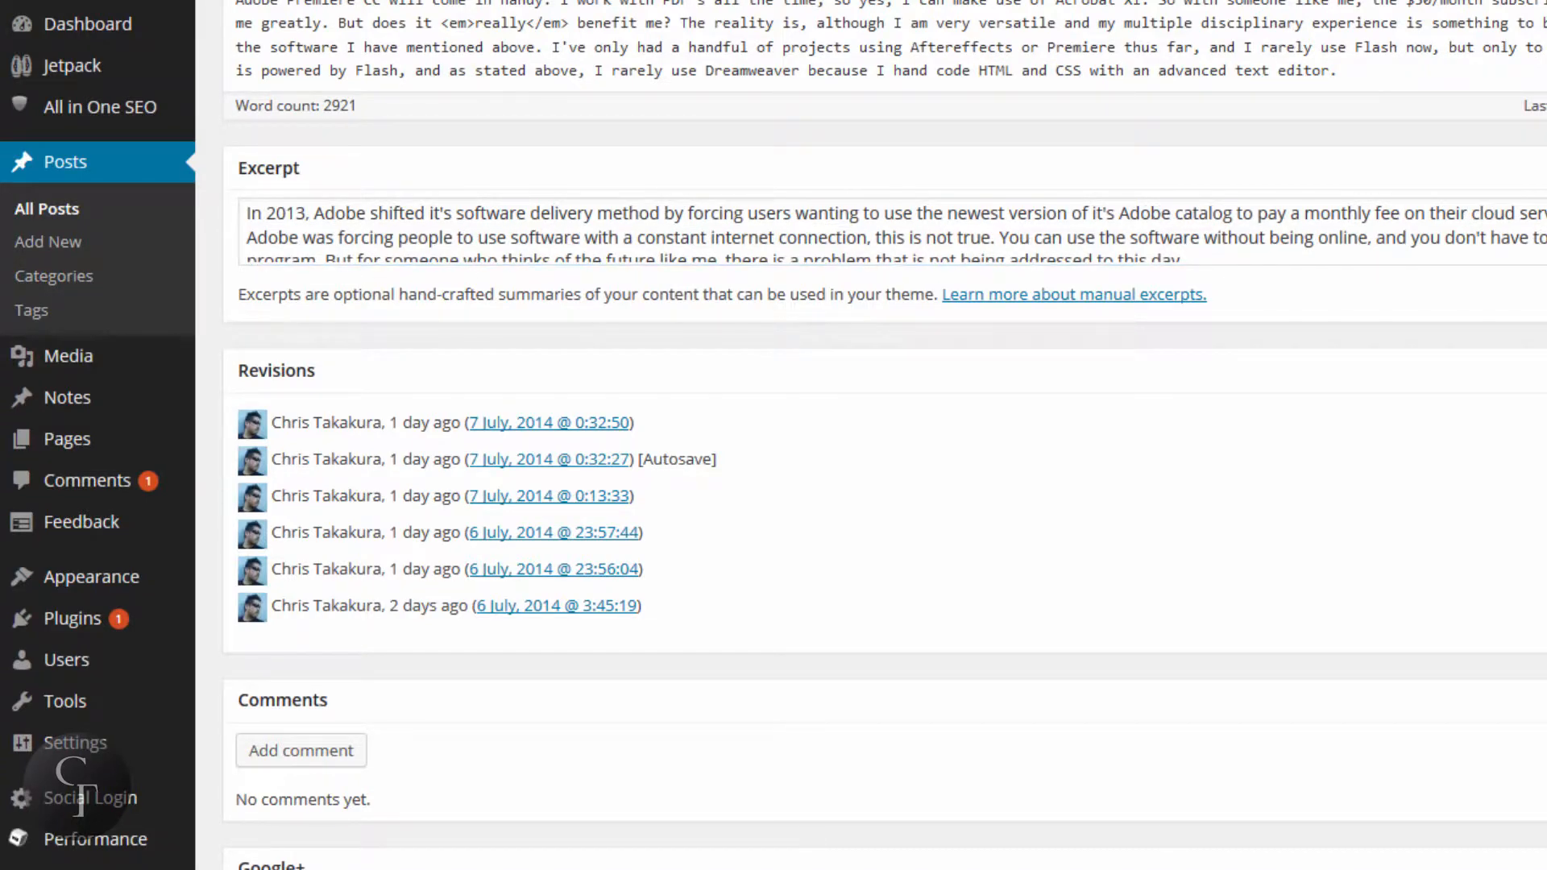
pyautogui.scroll(-6, 885, 435)
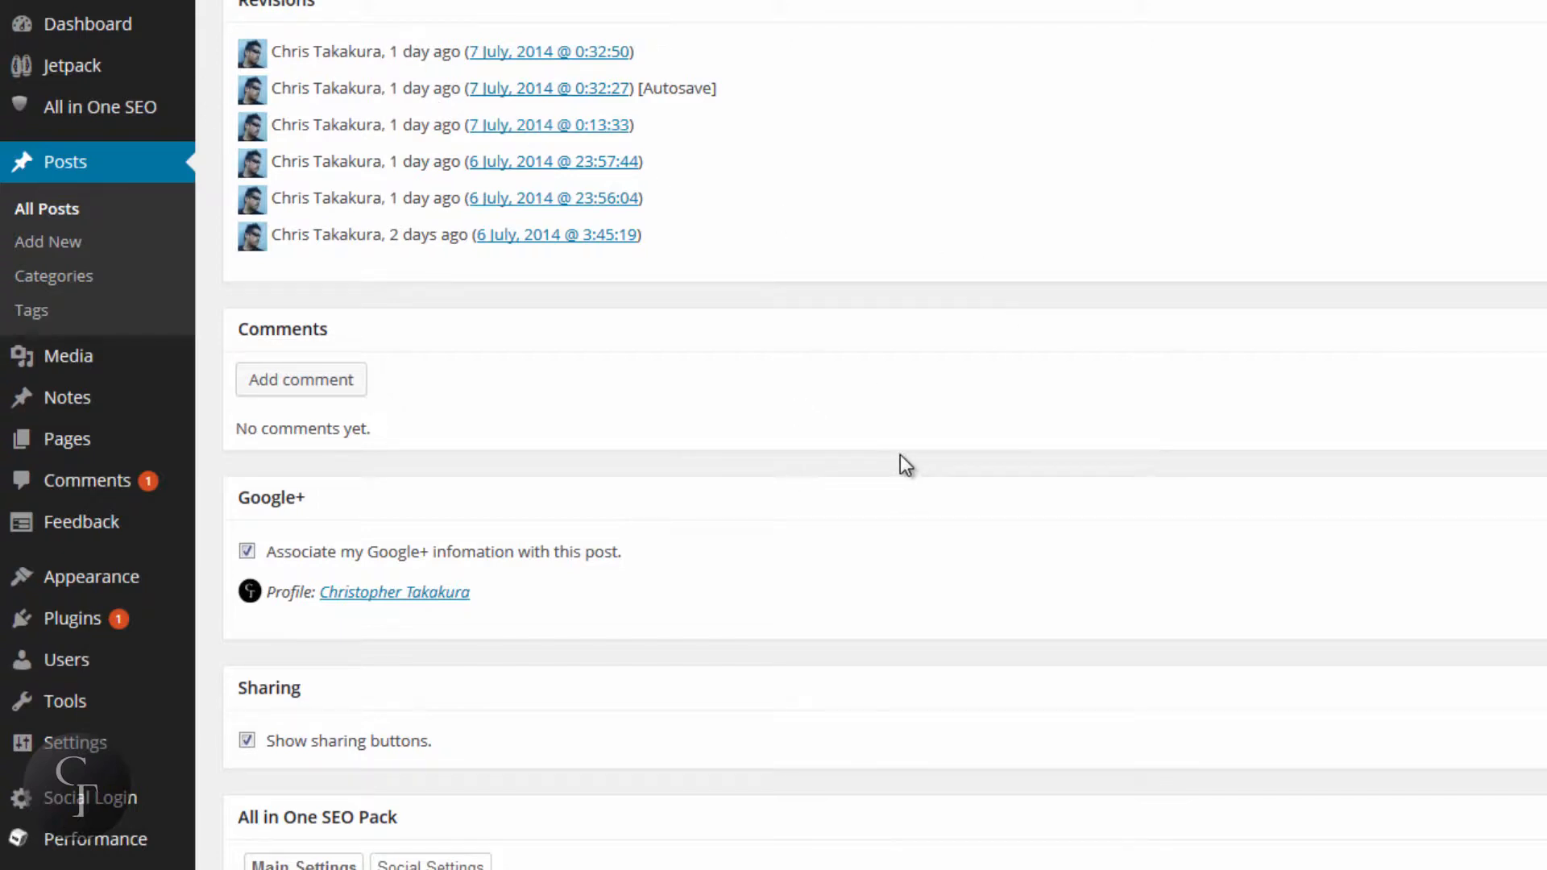
pyautogui.scroll(-3, 901, 454)
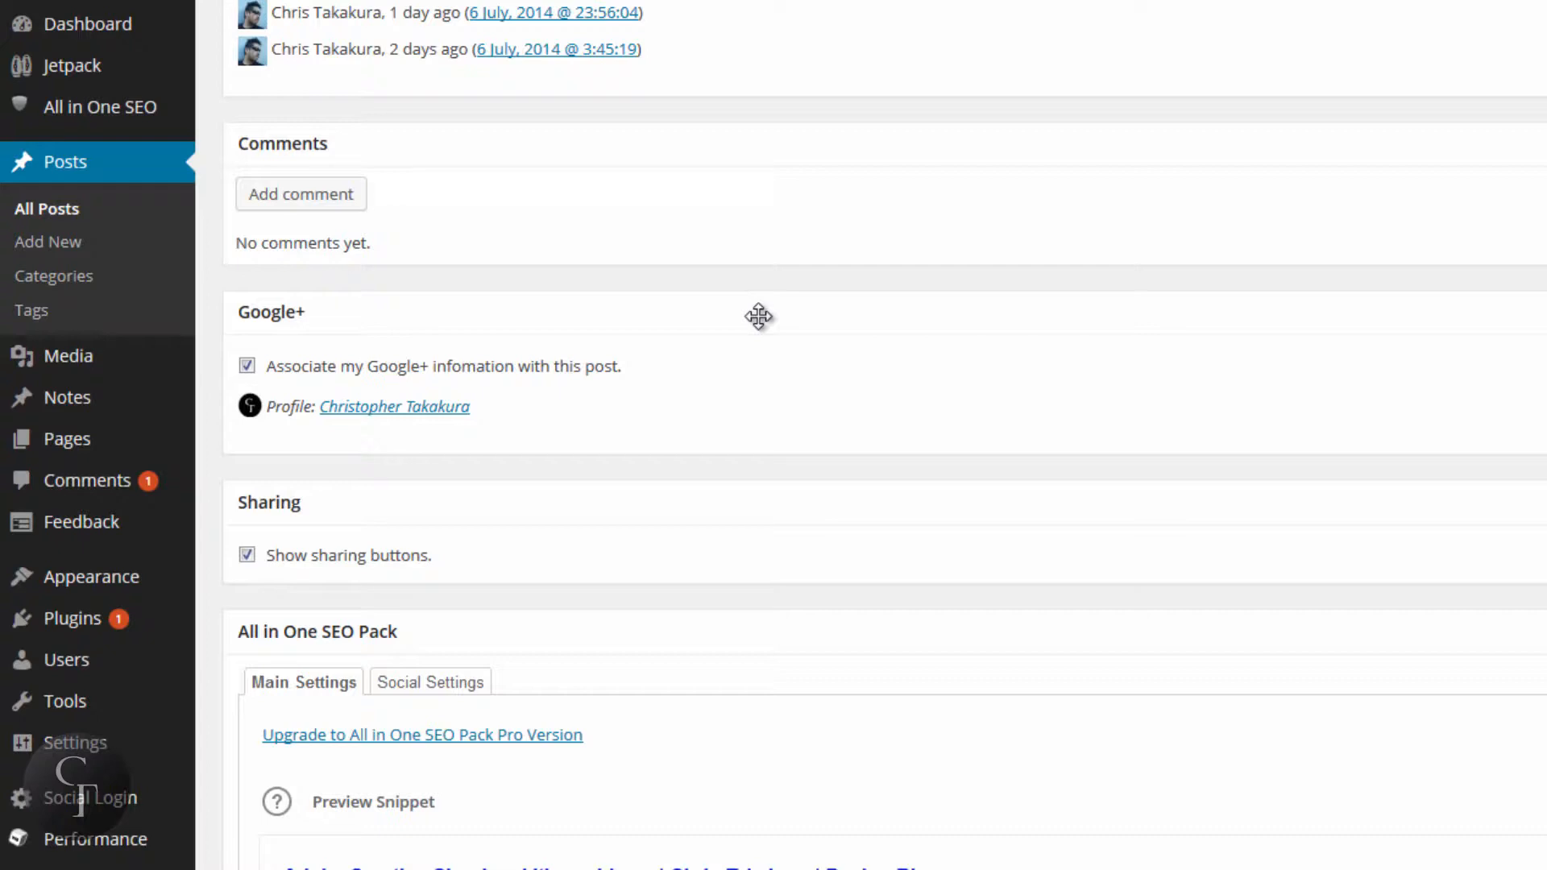
pyautogui.scroll(-3, 758, 317)
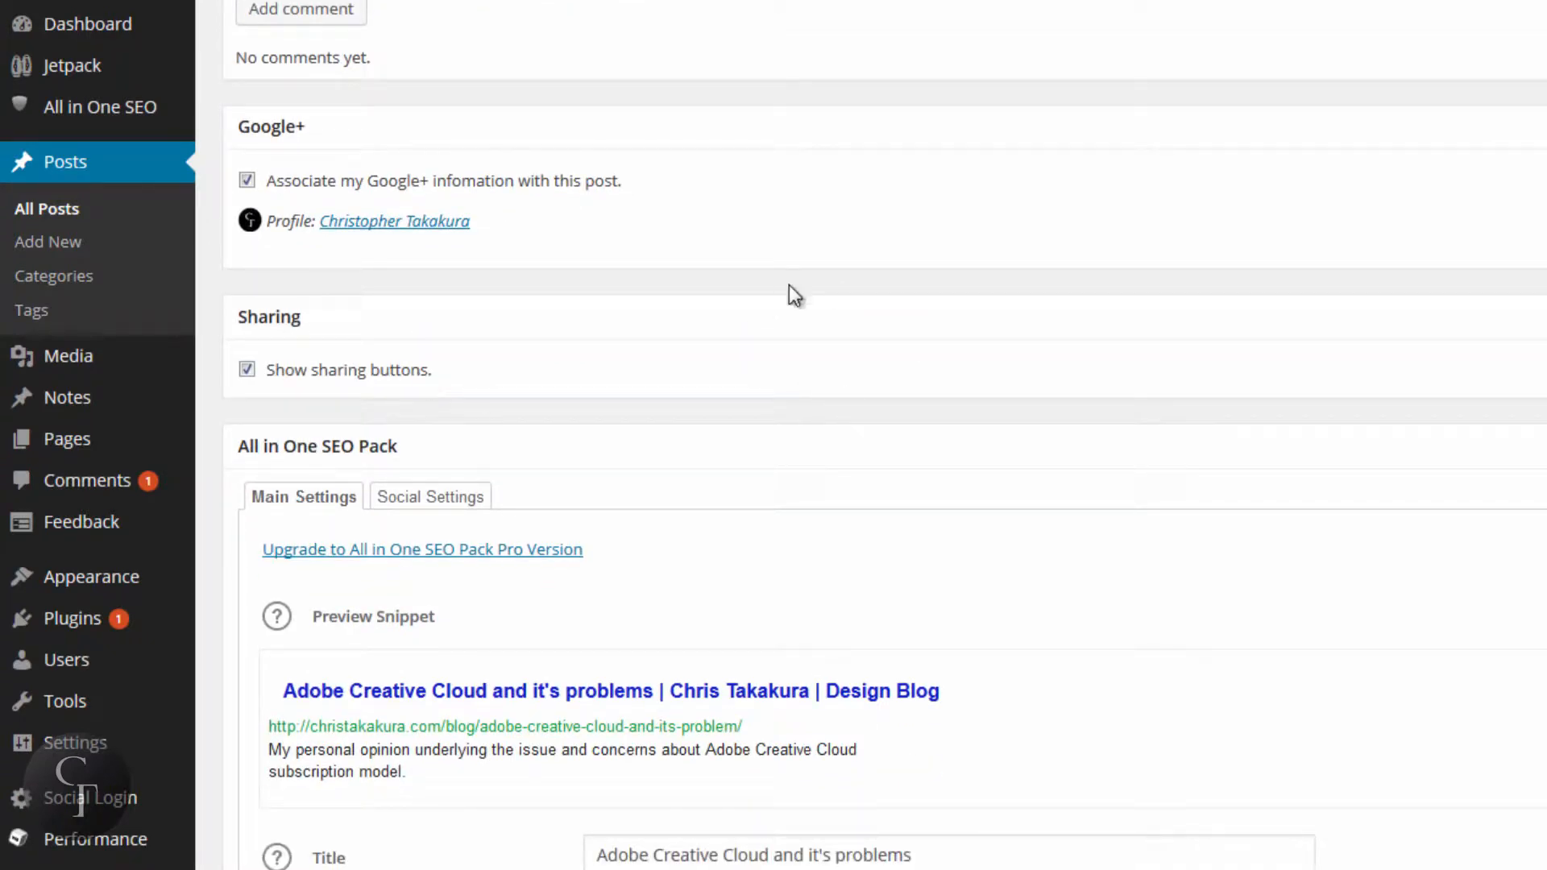
pyautogui.scroll(-6, 826, 305)
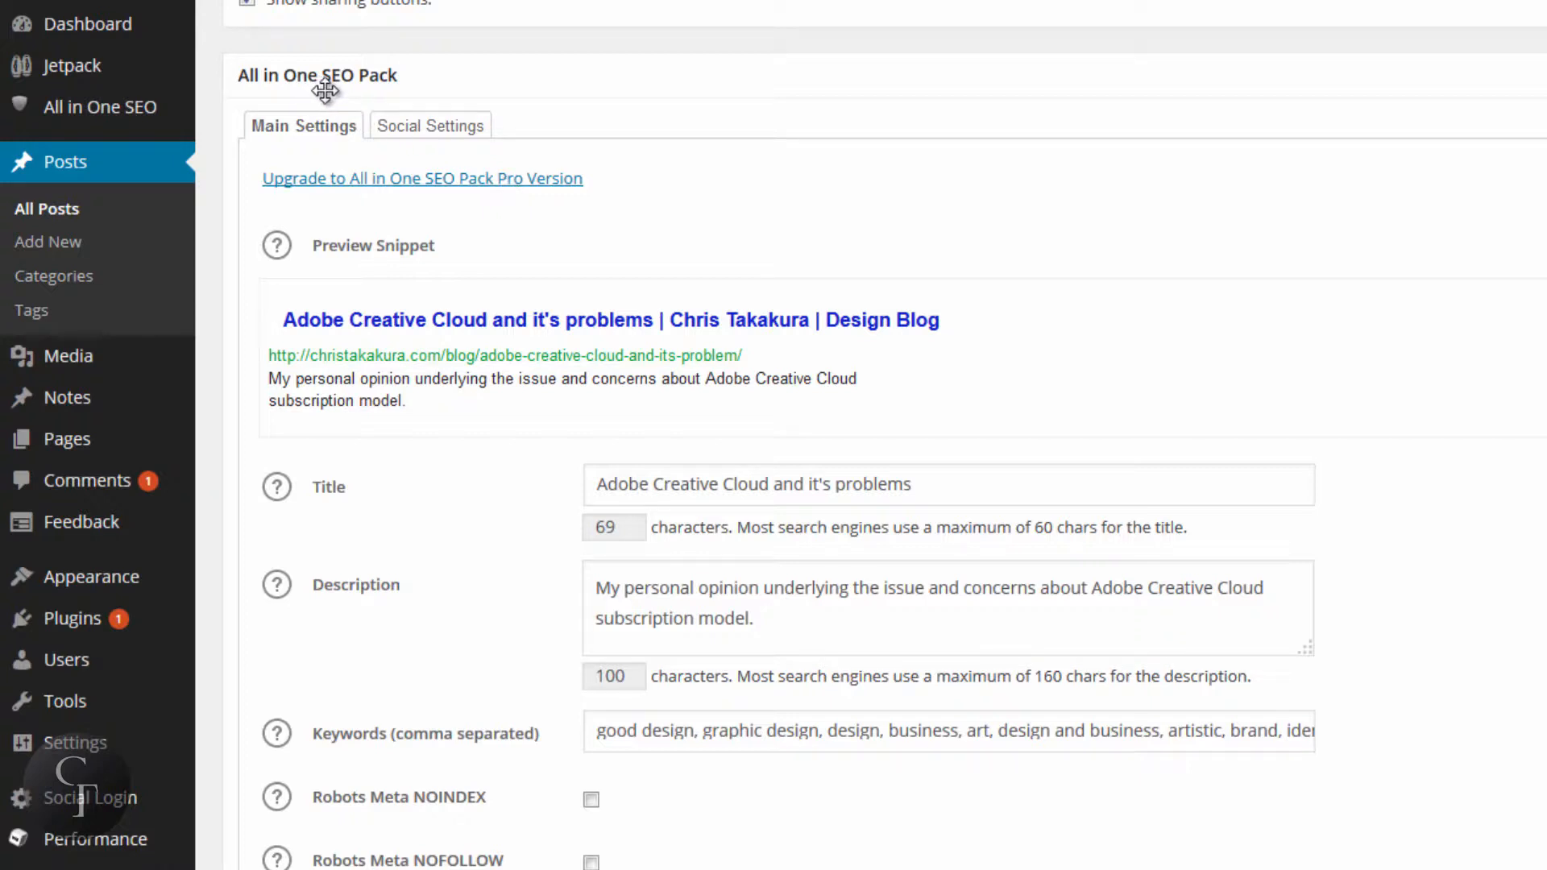
pyautogui.scroll(-2, 1473, 344)
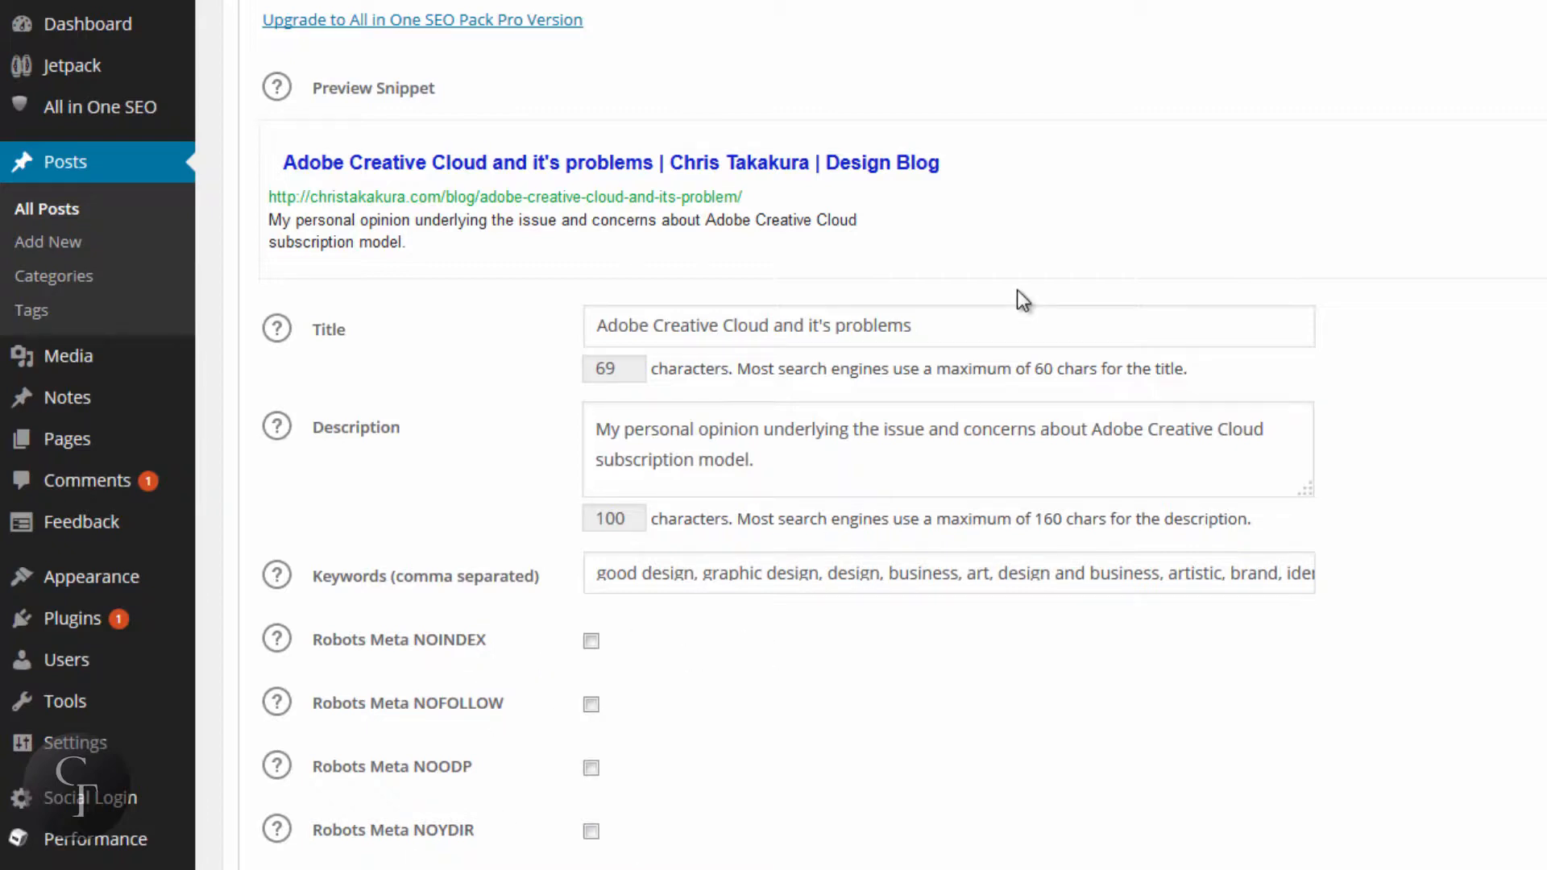
# Examine the post's SEO title and its character count against the recommended maximum
pyautogui.click(989, 331)
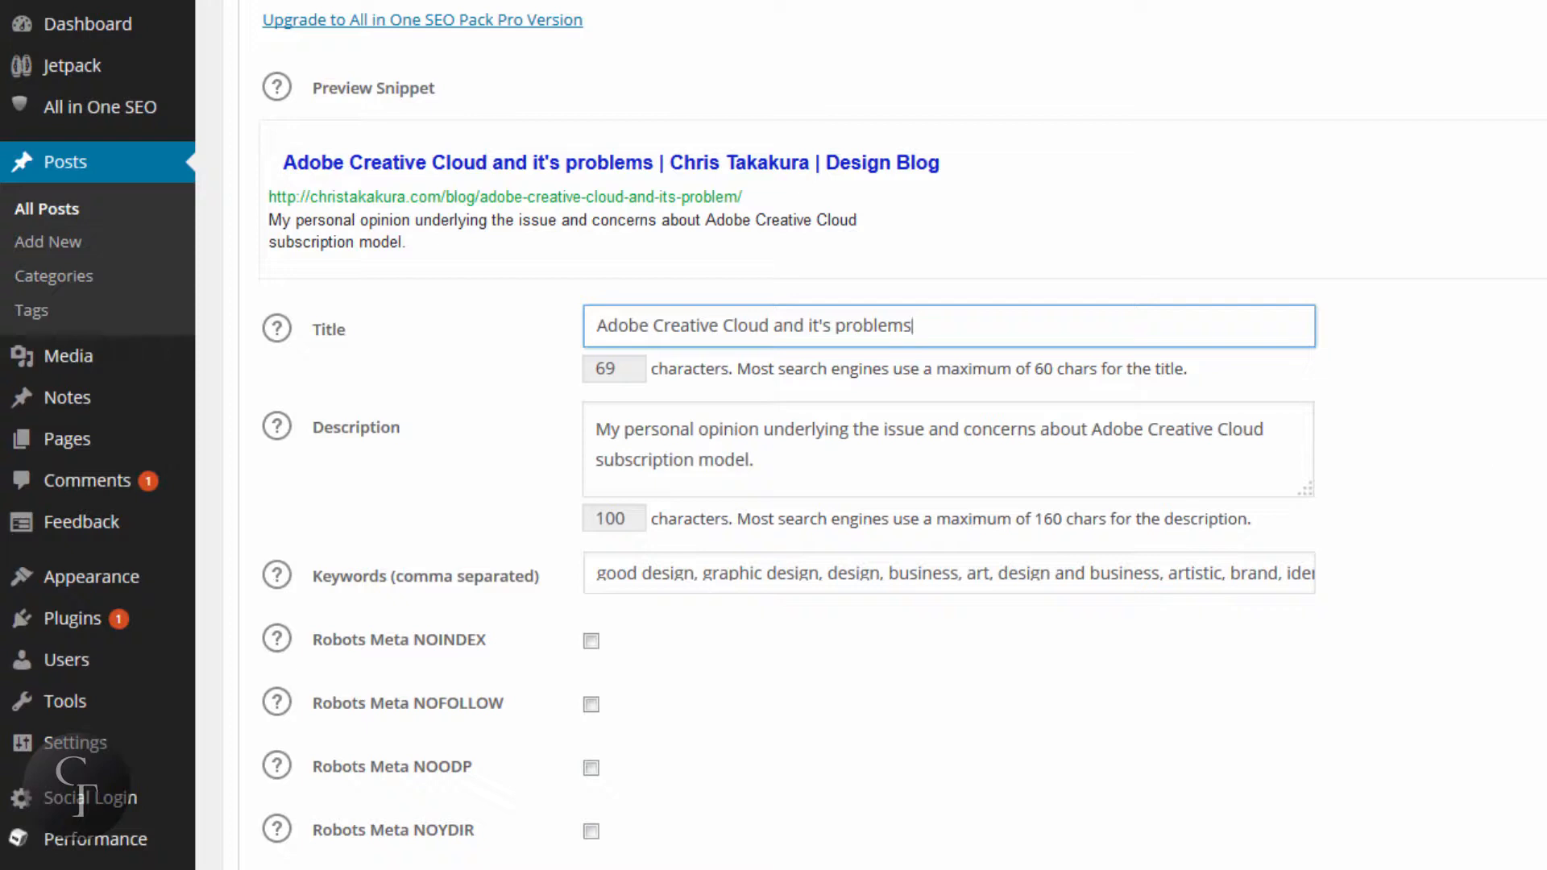
pyautogui.moveTo(951, 336); pyautogui.dragTo(594, 322)
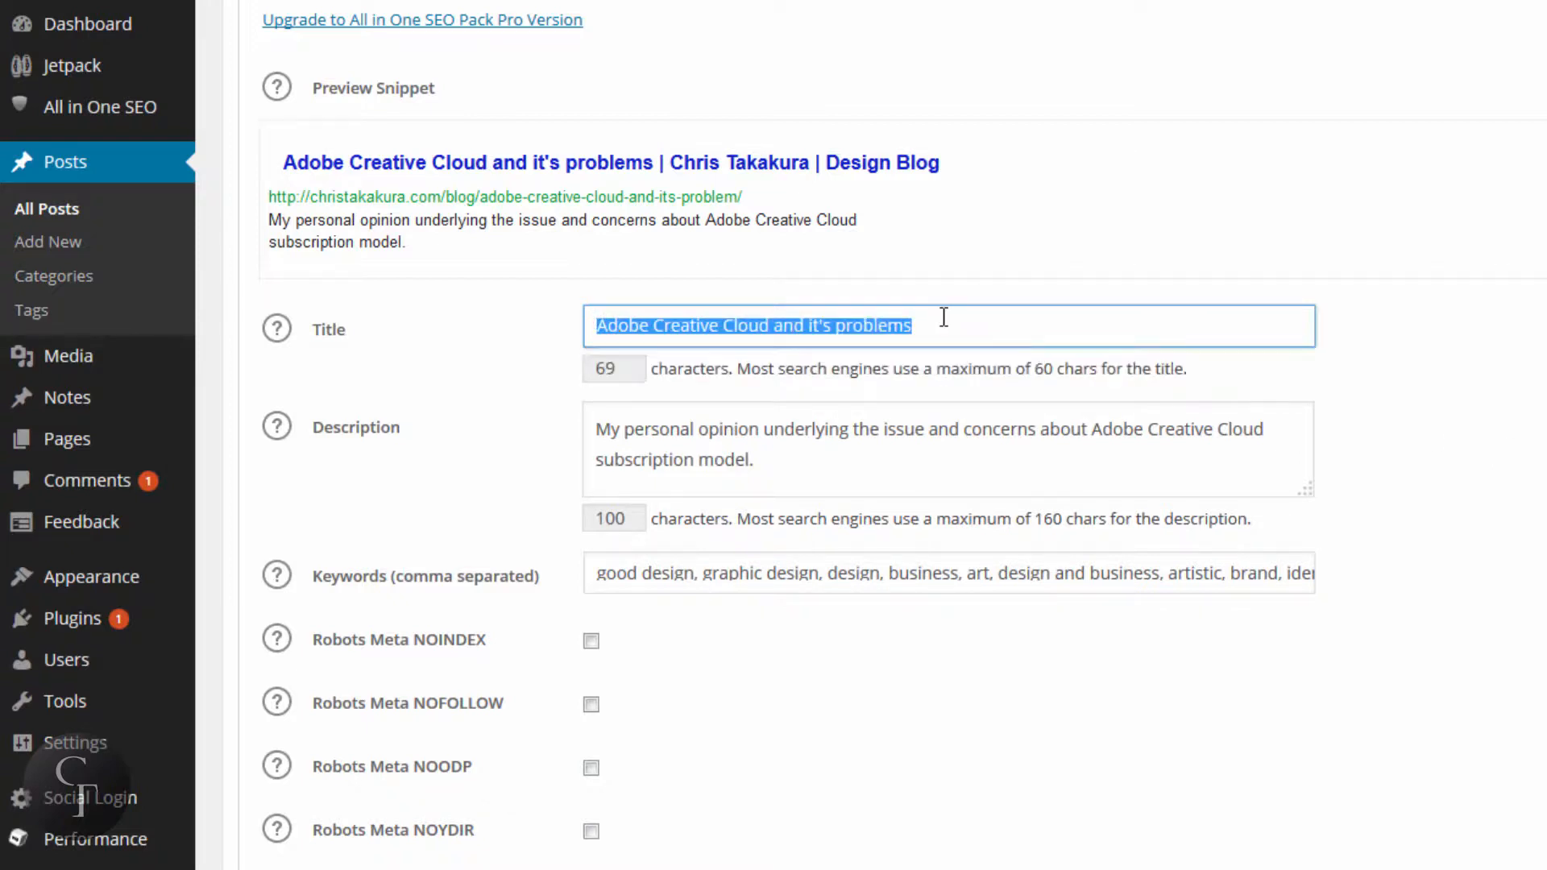
pyautogui.click(981, 322)
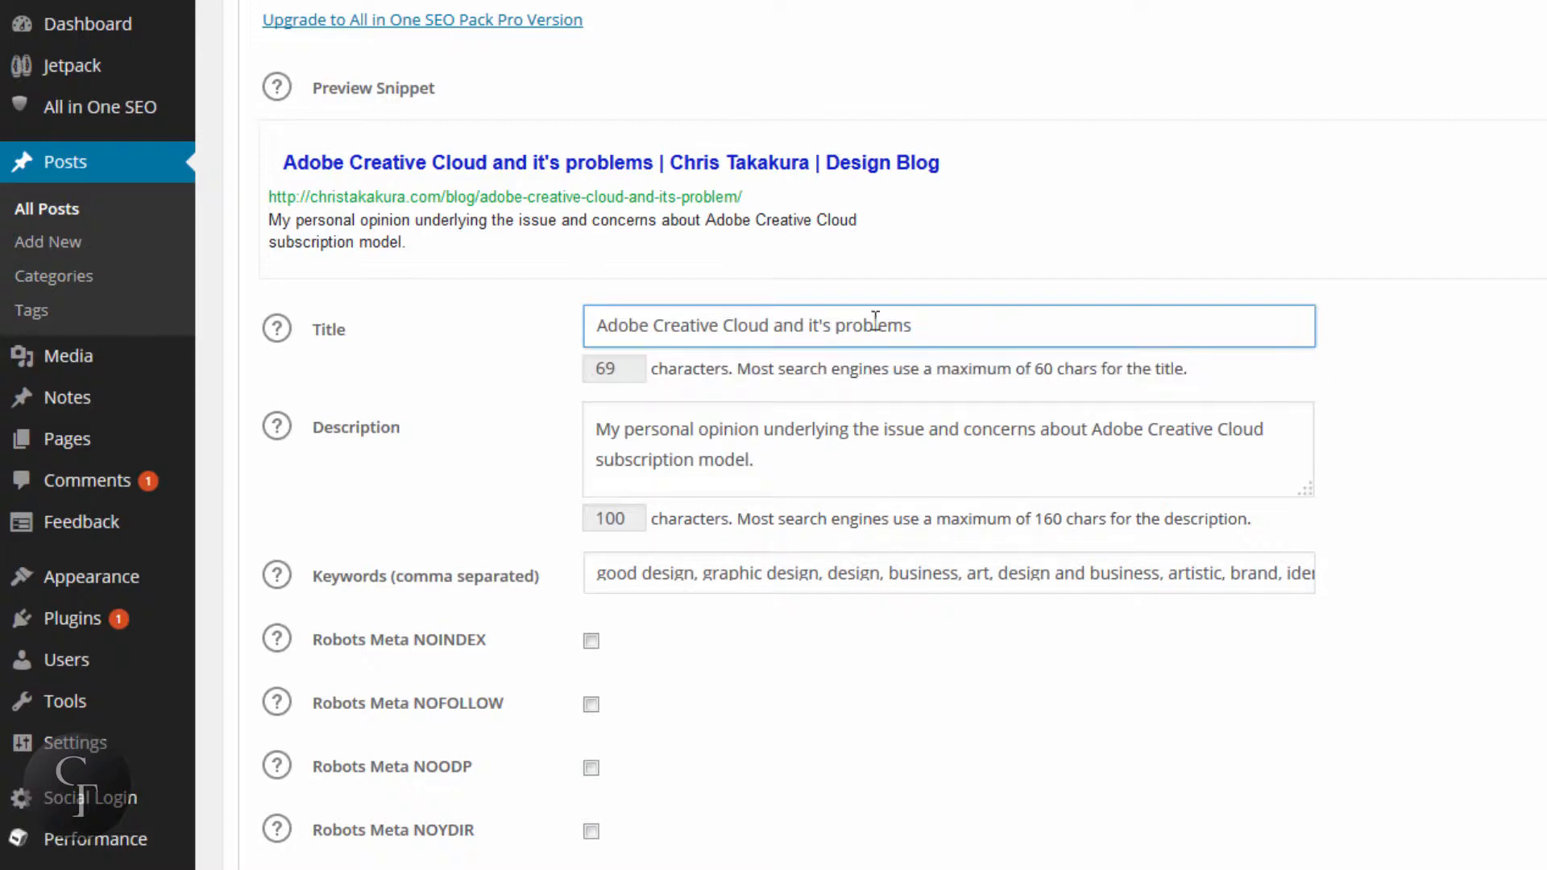
pyautogui.moveTo(960, 314); pyautogui.dragTo(593, 326)
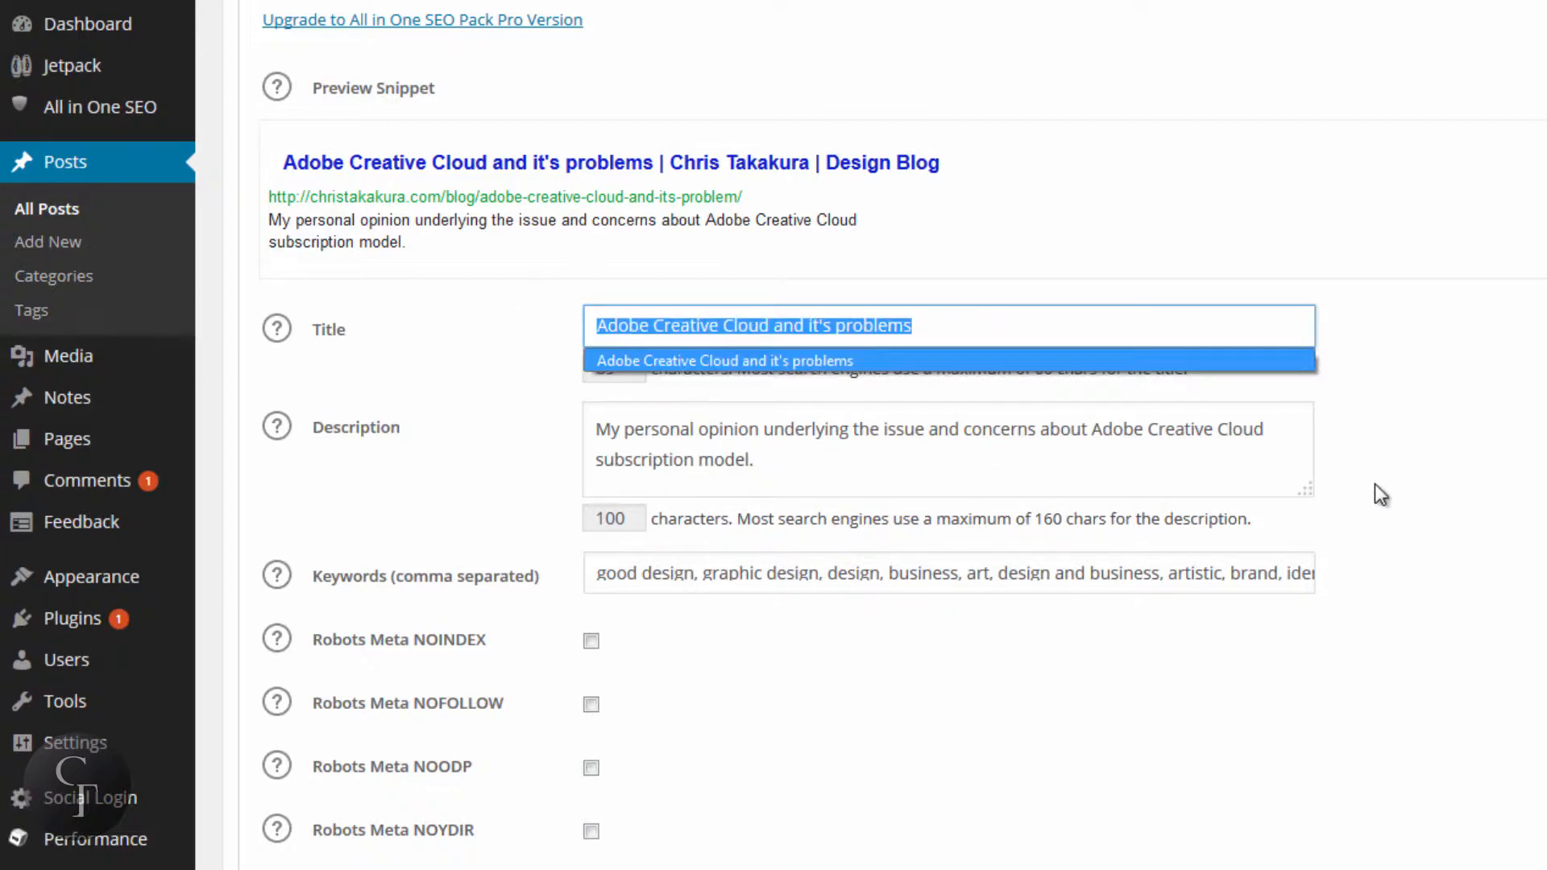
pyautogui.click(1407, 480)
pyautogui.click(959, 333)
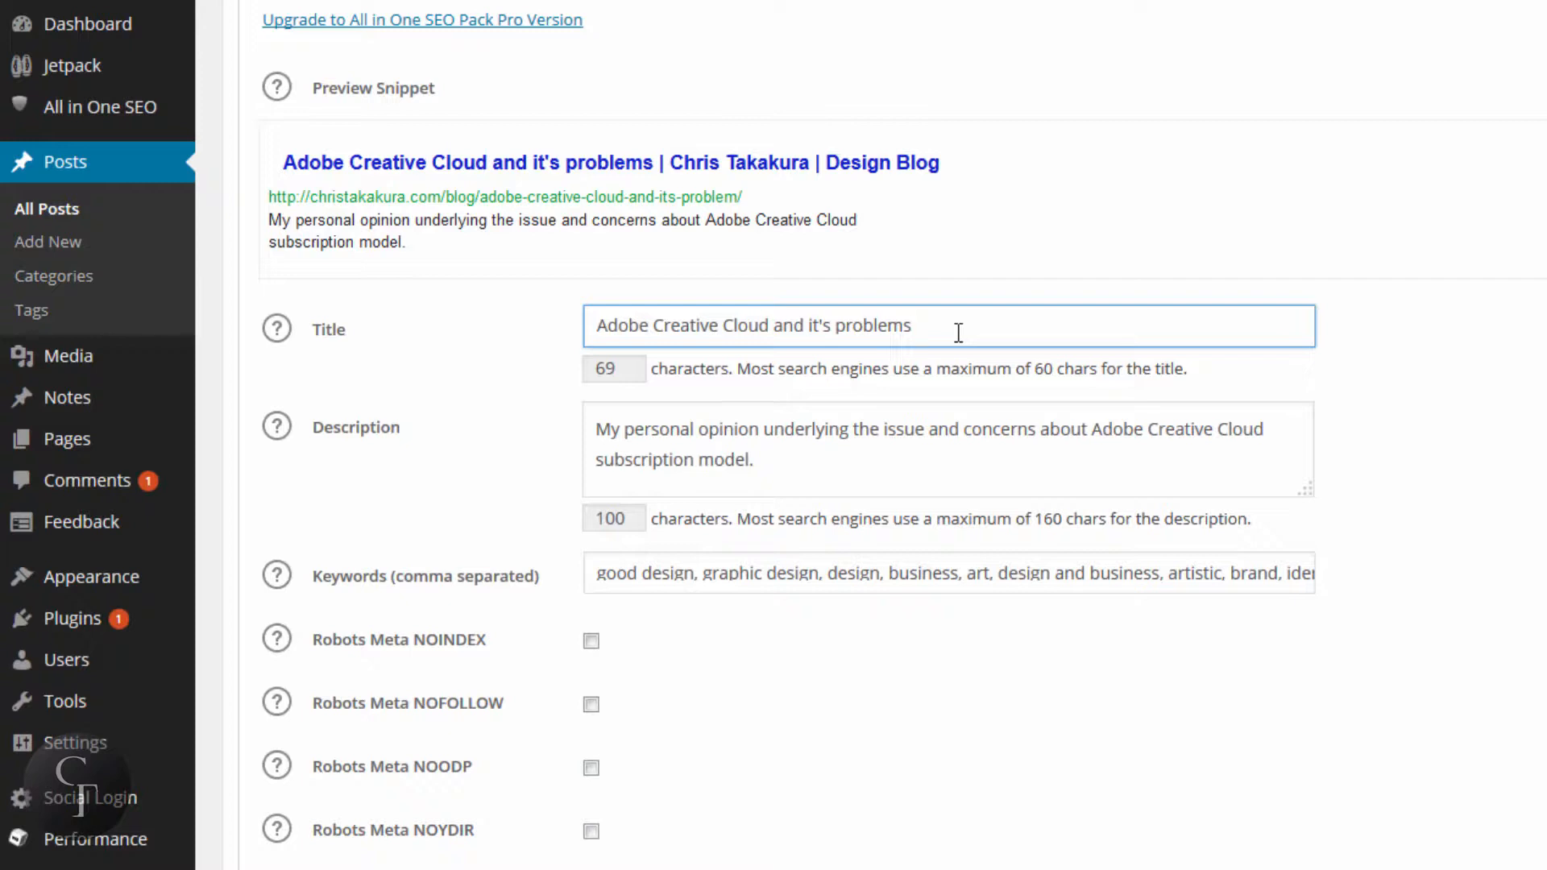
pyautogui.moveTo(632, 376); pyautogui.dragTo(574, 373)
pyautogui.click(638, 380)
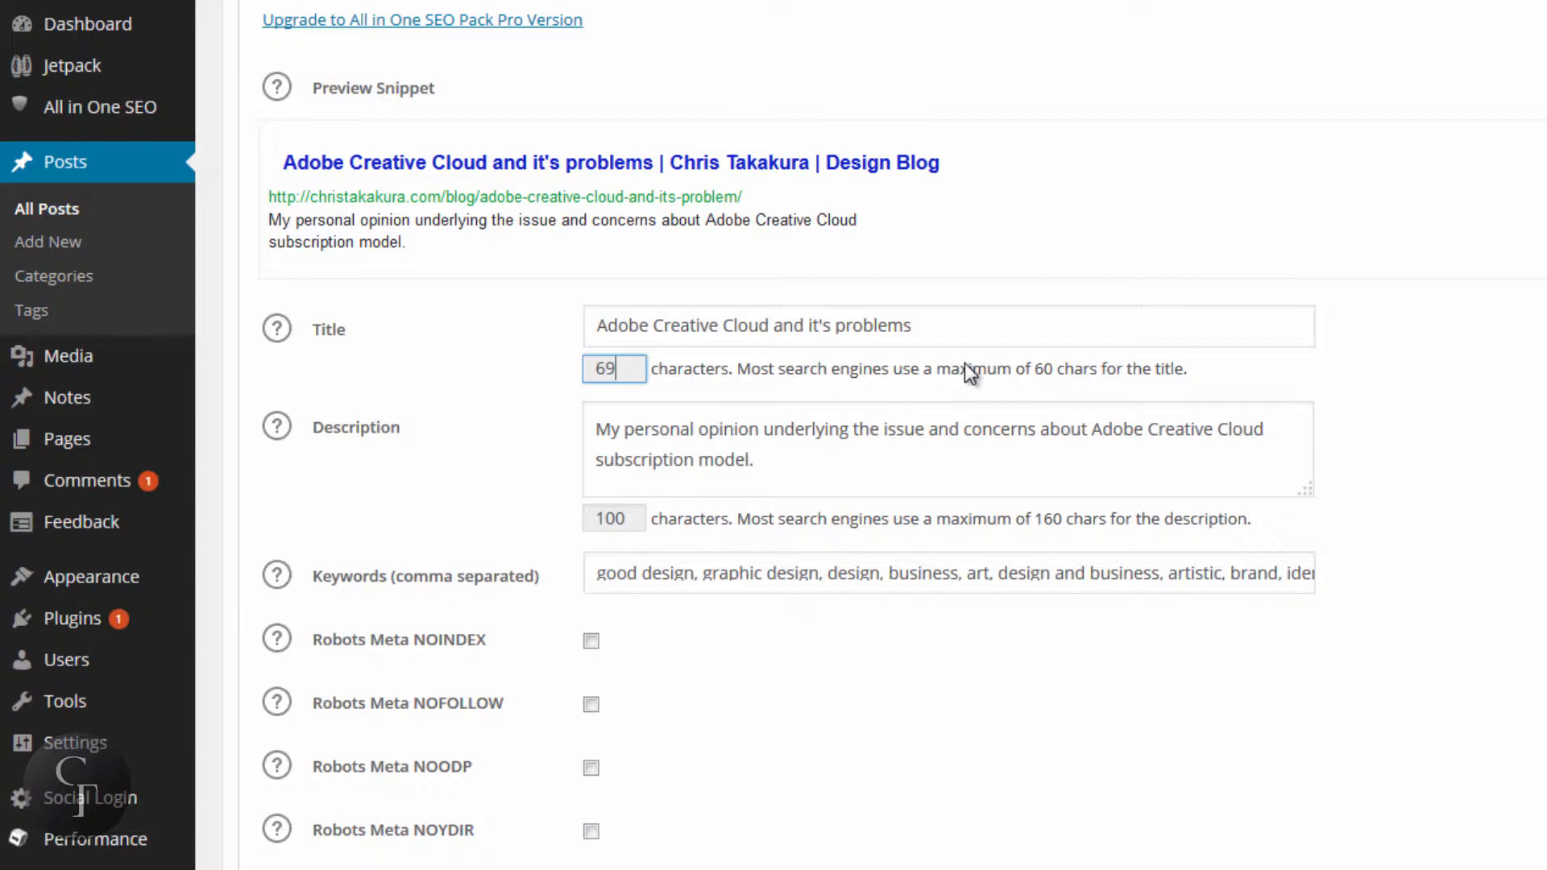
# Shorten the post's SEO title to "Adobe Creative Cloud" by removing the words after it
pyautogui.click(933, 319)
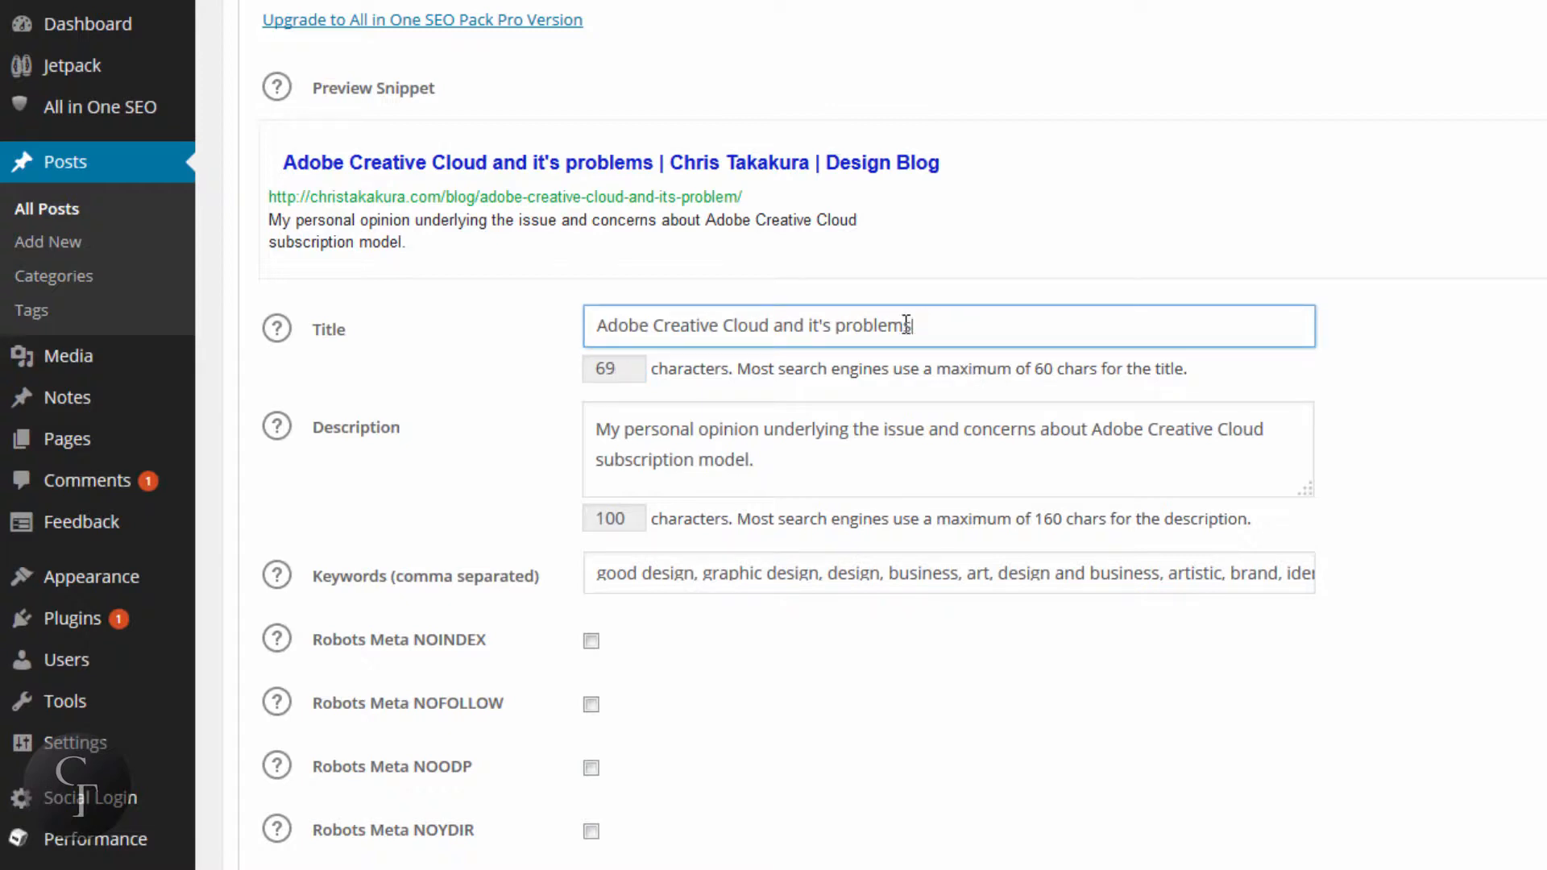
pyautogui.moveTo(907, 324); pyautogui.dragTo(769, 325)
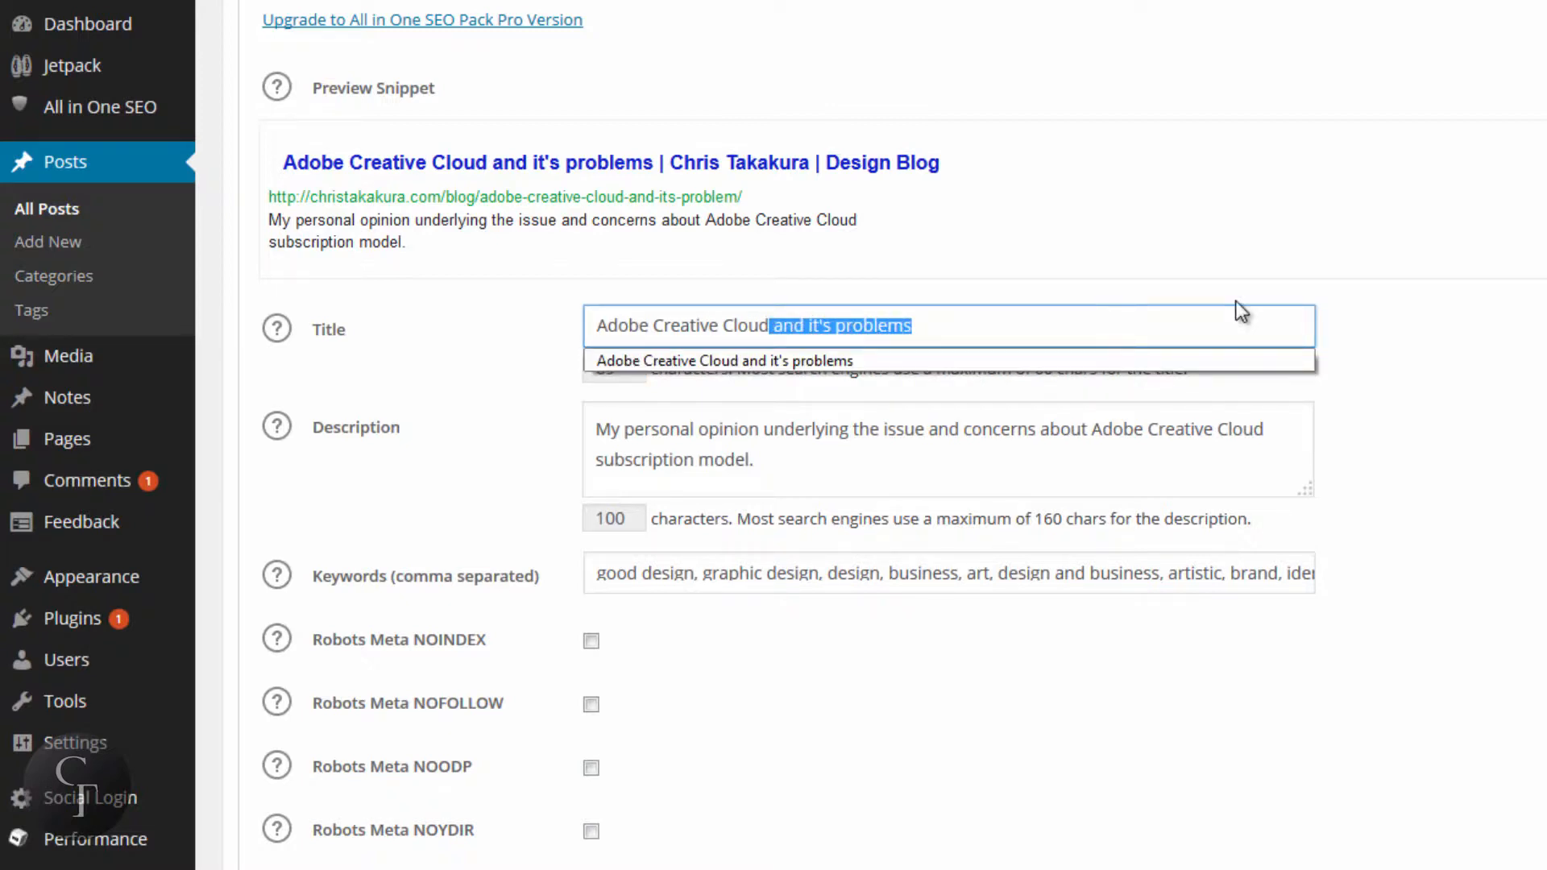
pyautogui.press('BackSpace')
pyautogui.click(1397, 255)
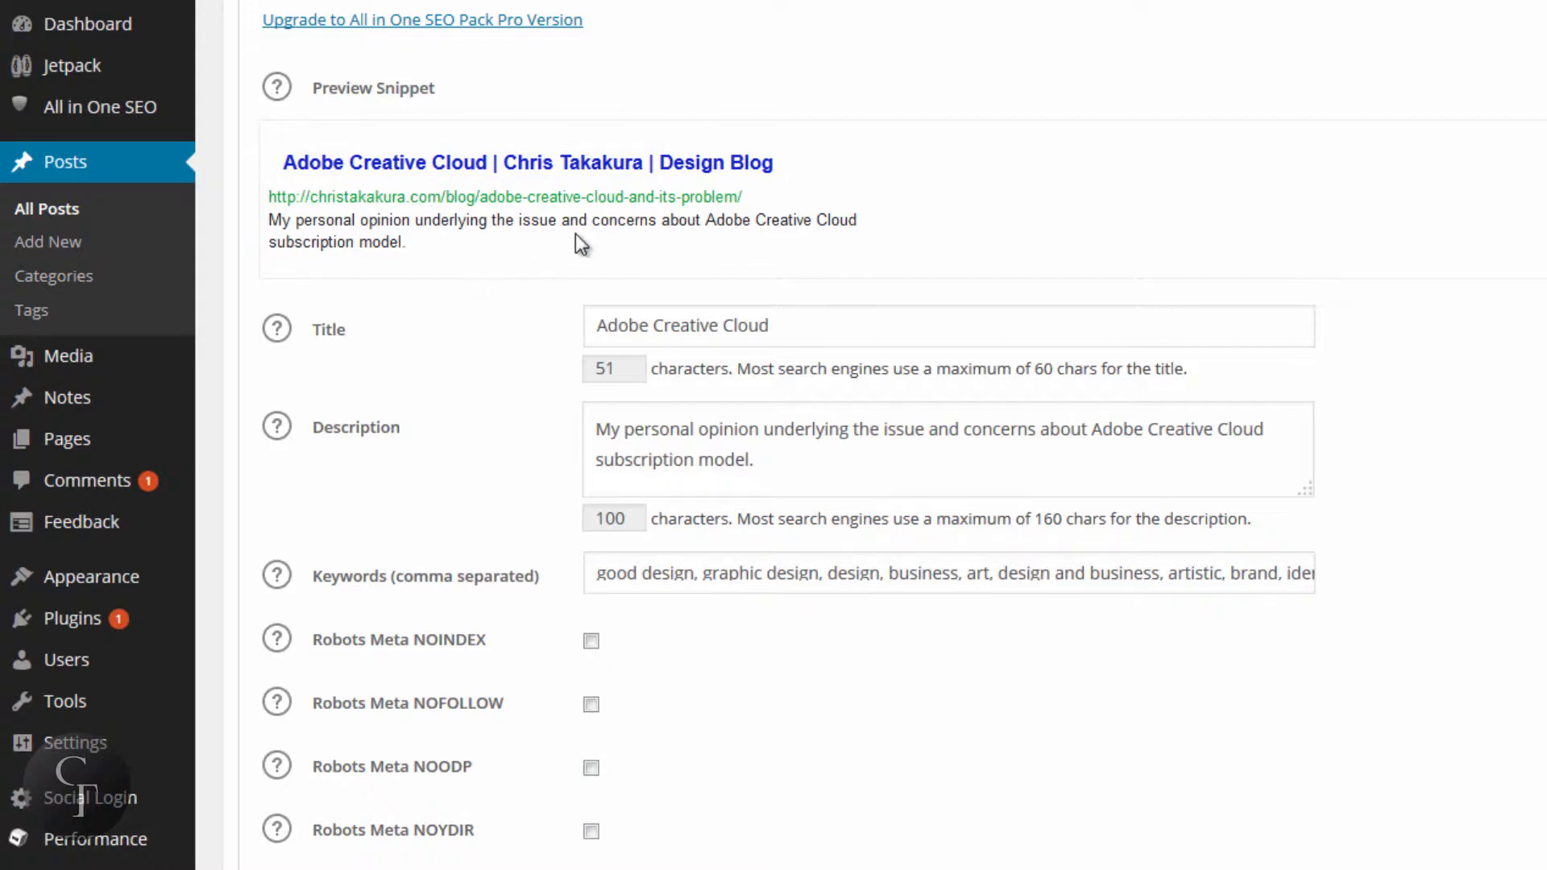
# Review the post's SEO description and its comma-separated keywords in the All in One SEO Pack settings
pyautogui.click(801, 467)
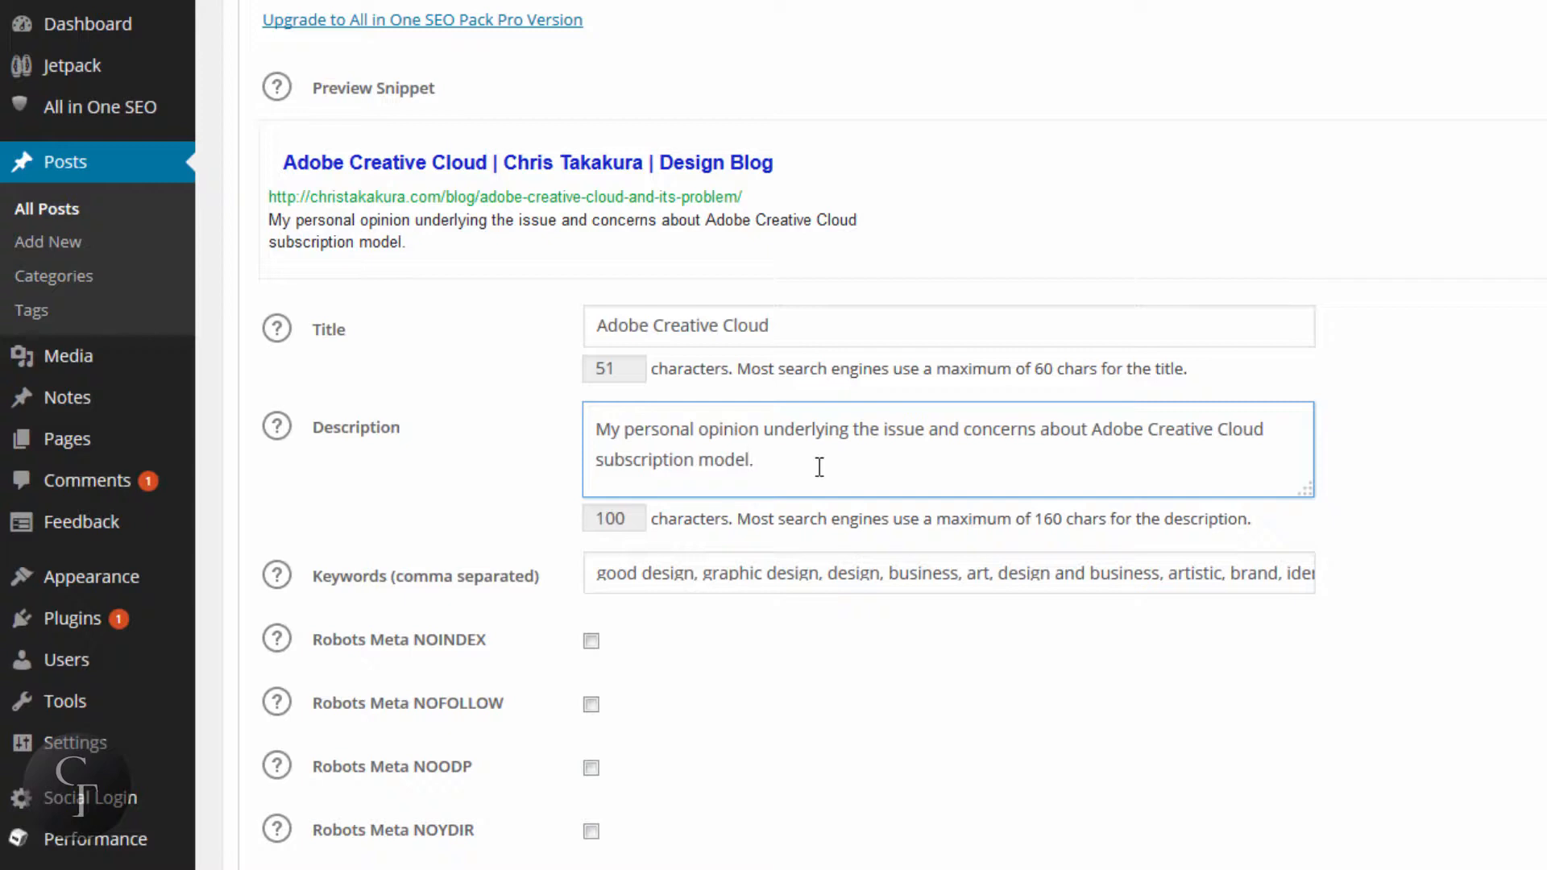
pyautogui.moveTo(815, 466); pyautogui.dragTo(598, 429)
pyautogui.click(599, 429)
pyautogui.click(1020, 577)
pyautogui.moveTo(985, 574); pyautogui.dragTo(1107, 577)
pyautogui.click(642, 572)
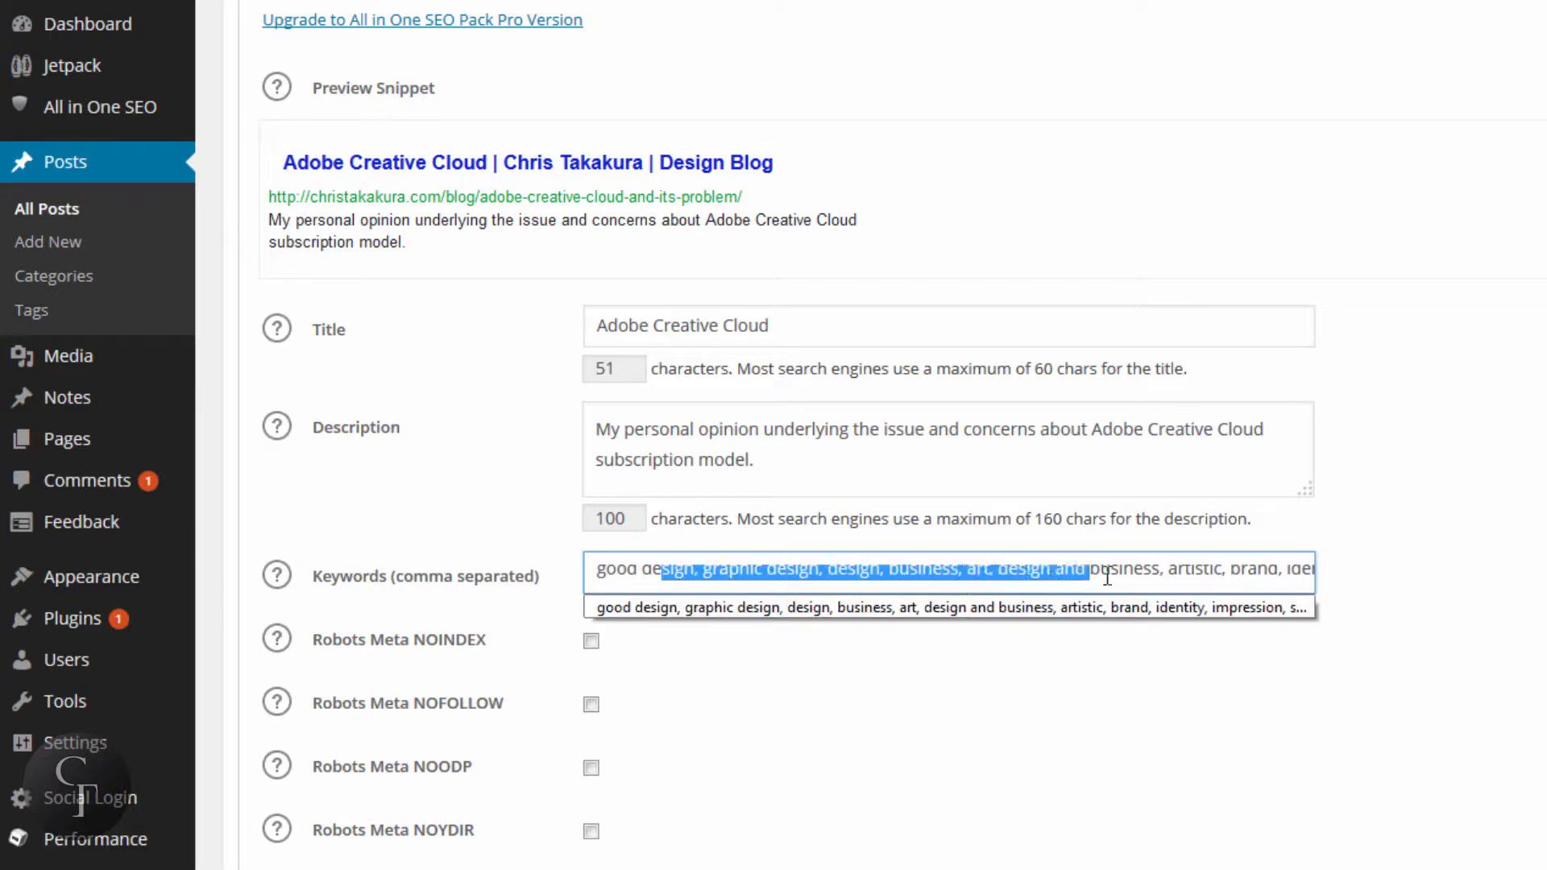
pyautogui.click(1008, 613)
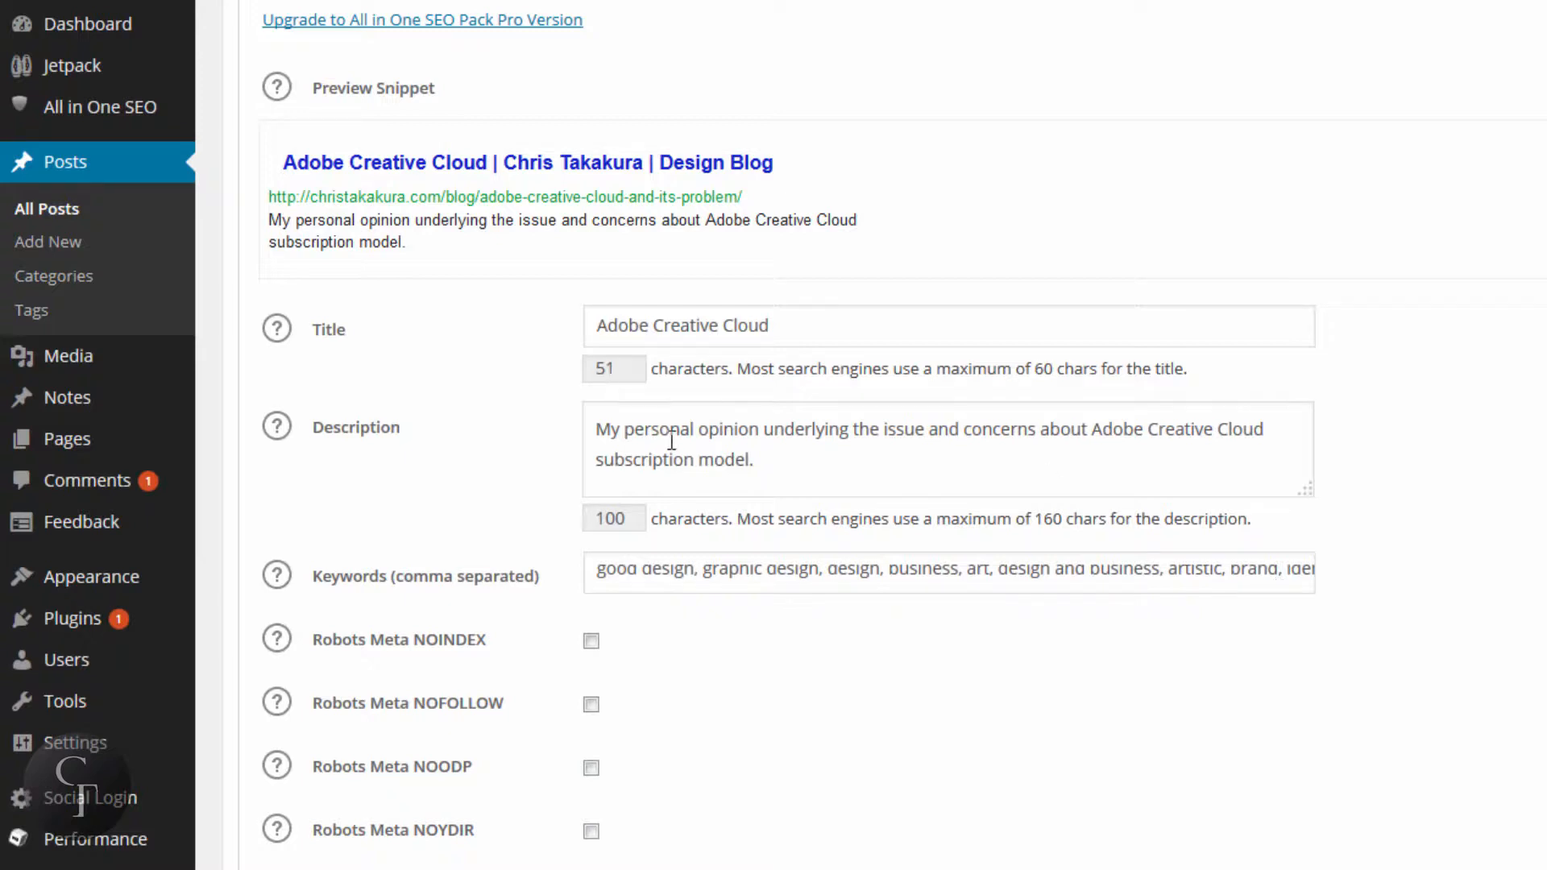
pyautogui.click(740, 430)
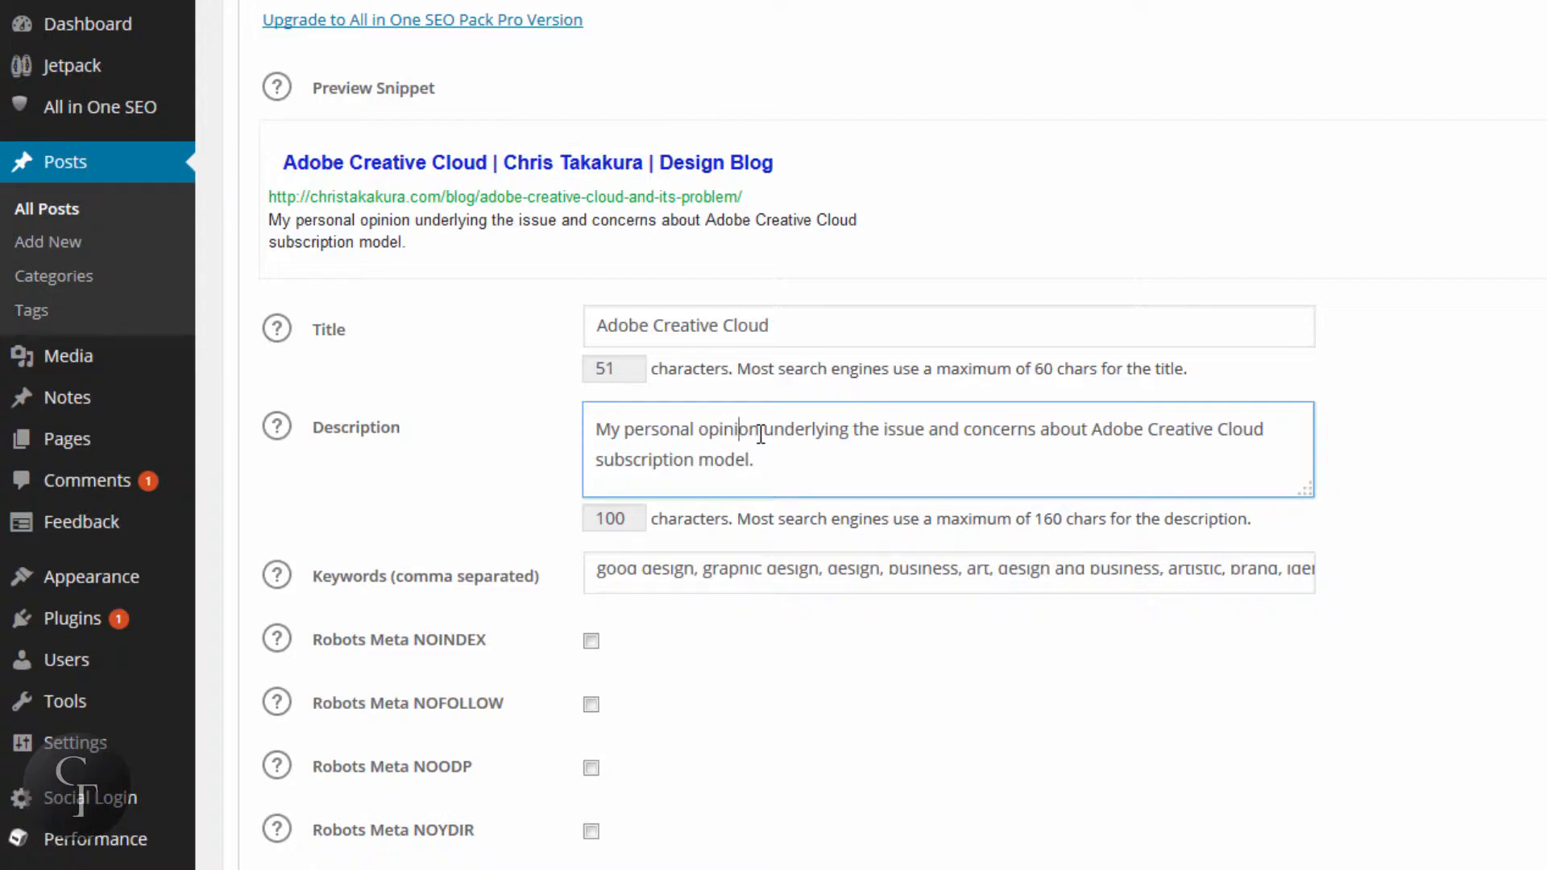
pyautogui.click(1532, 410)
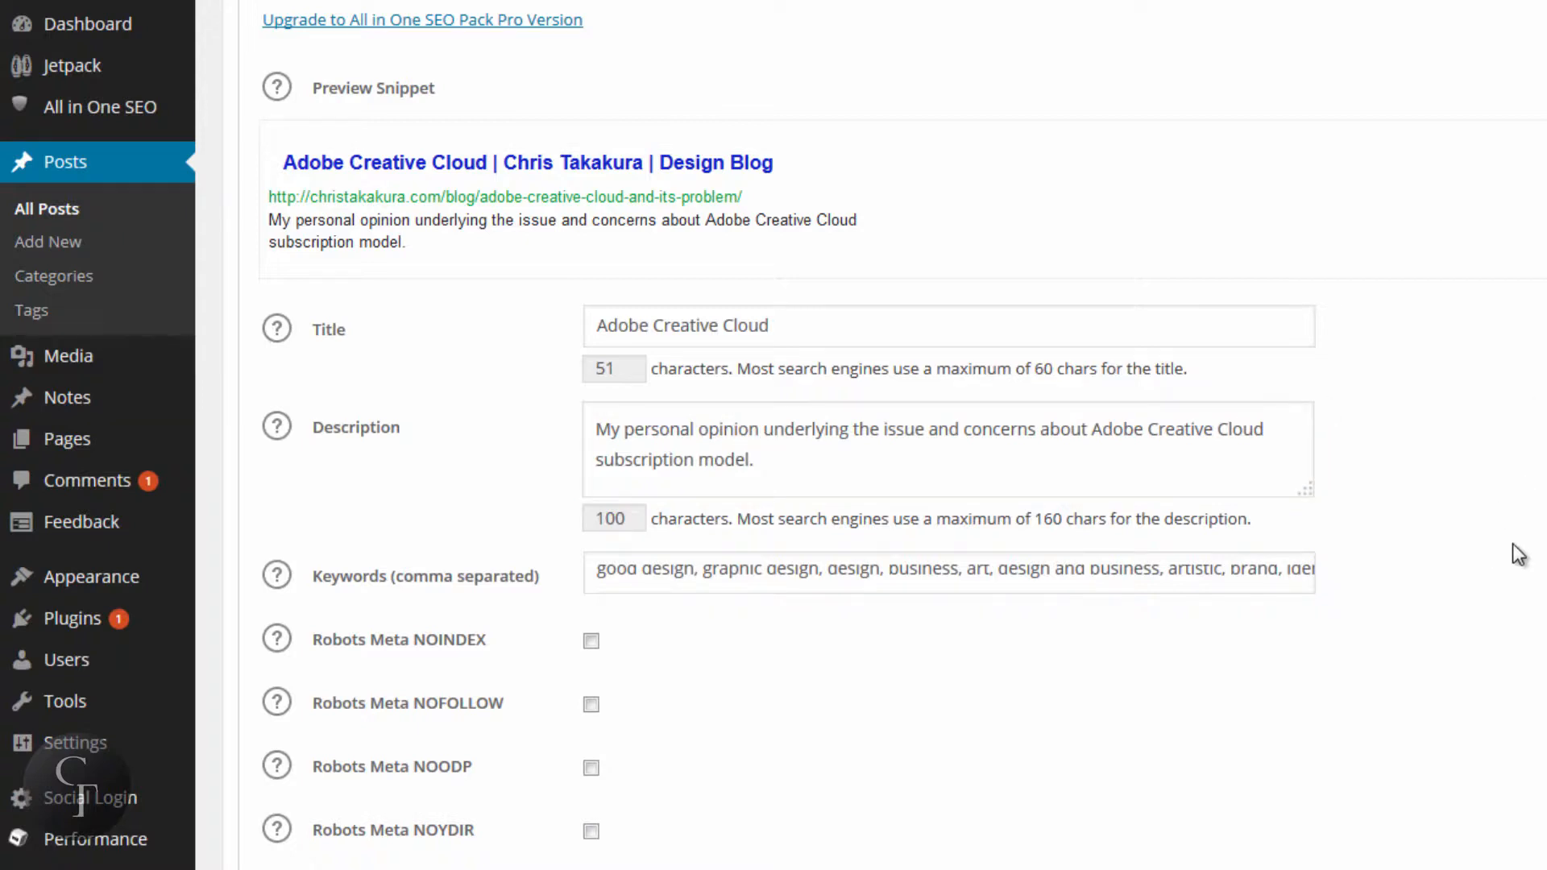
# Update the post, choosing to publish it despite the proofreader's suggestions
pyautogui.scroll(3, 1519, 552)
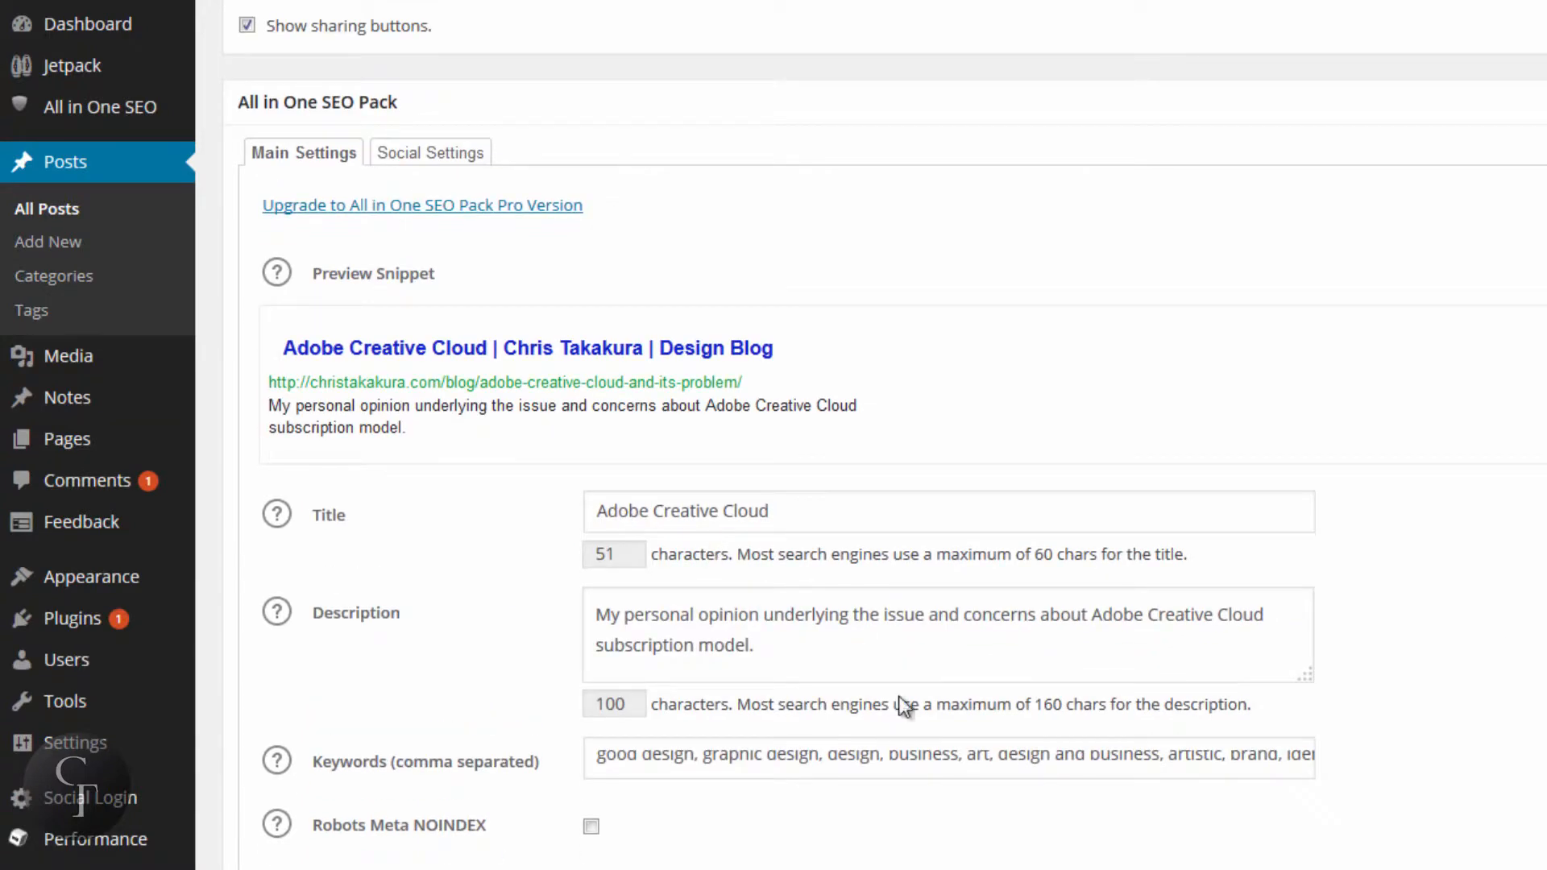
pyautogui.scroll(10, 906, 706)
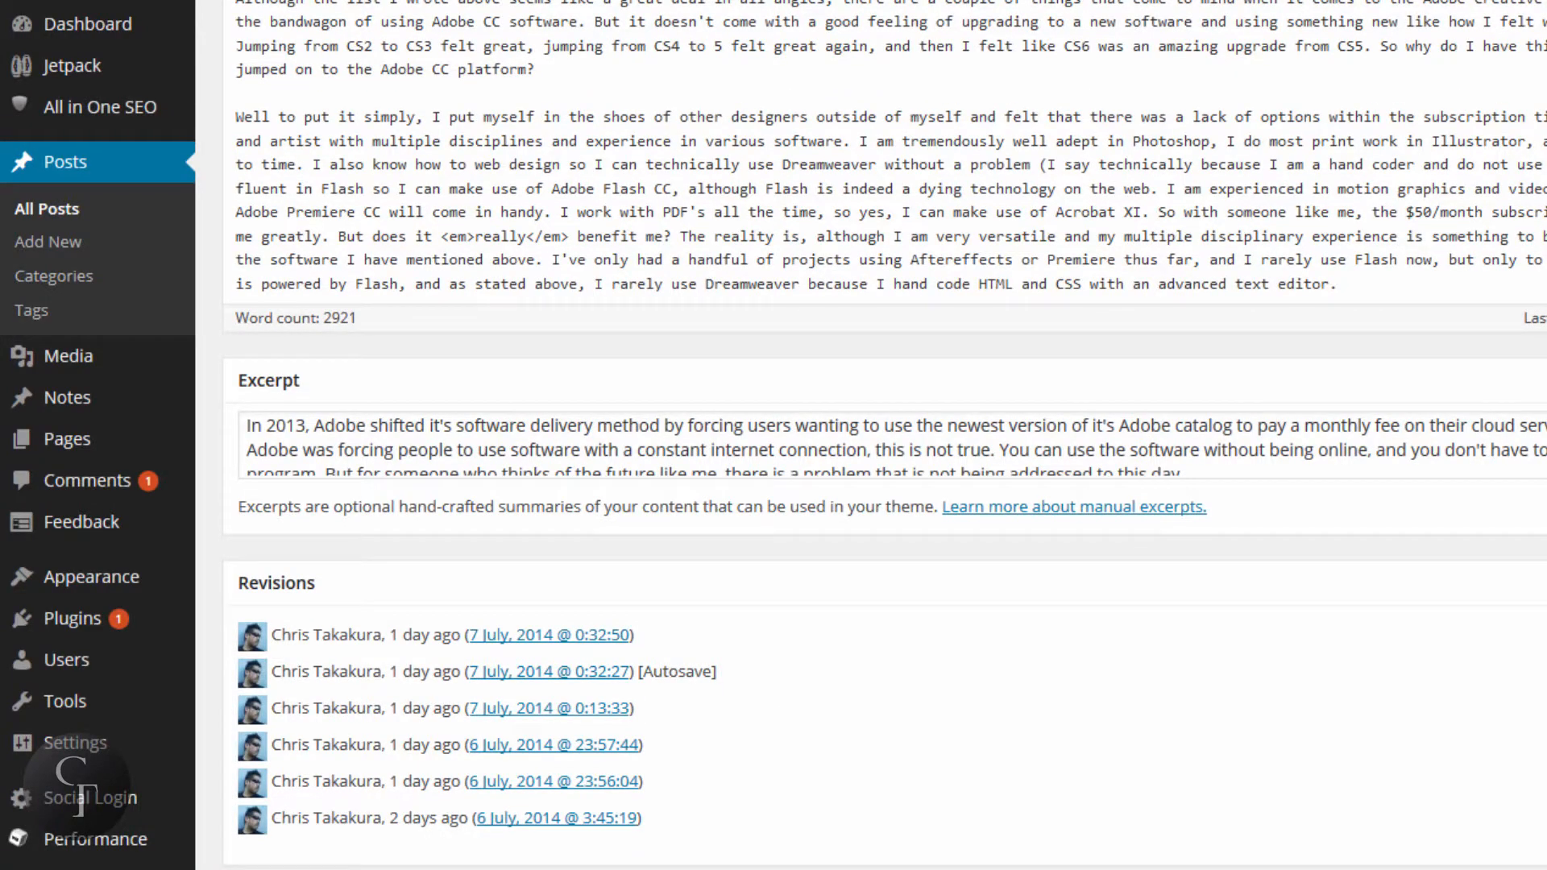
pyautogui.scroll(5, 1060, 459)
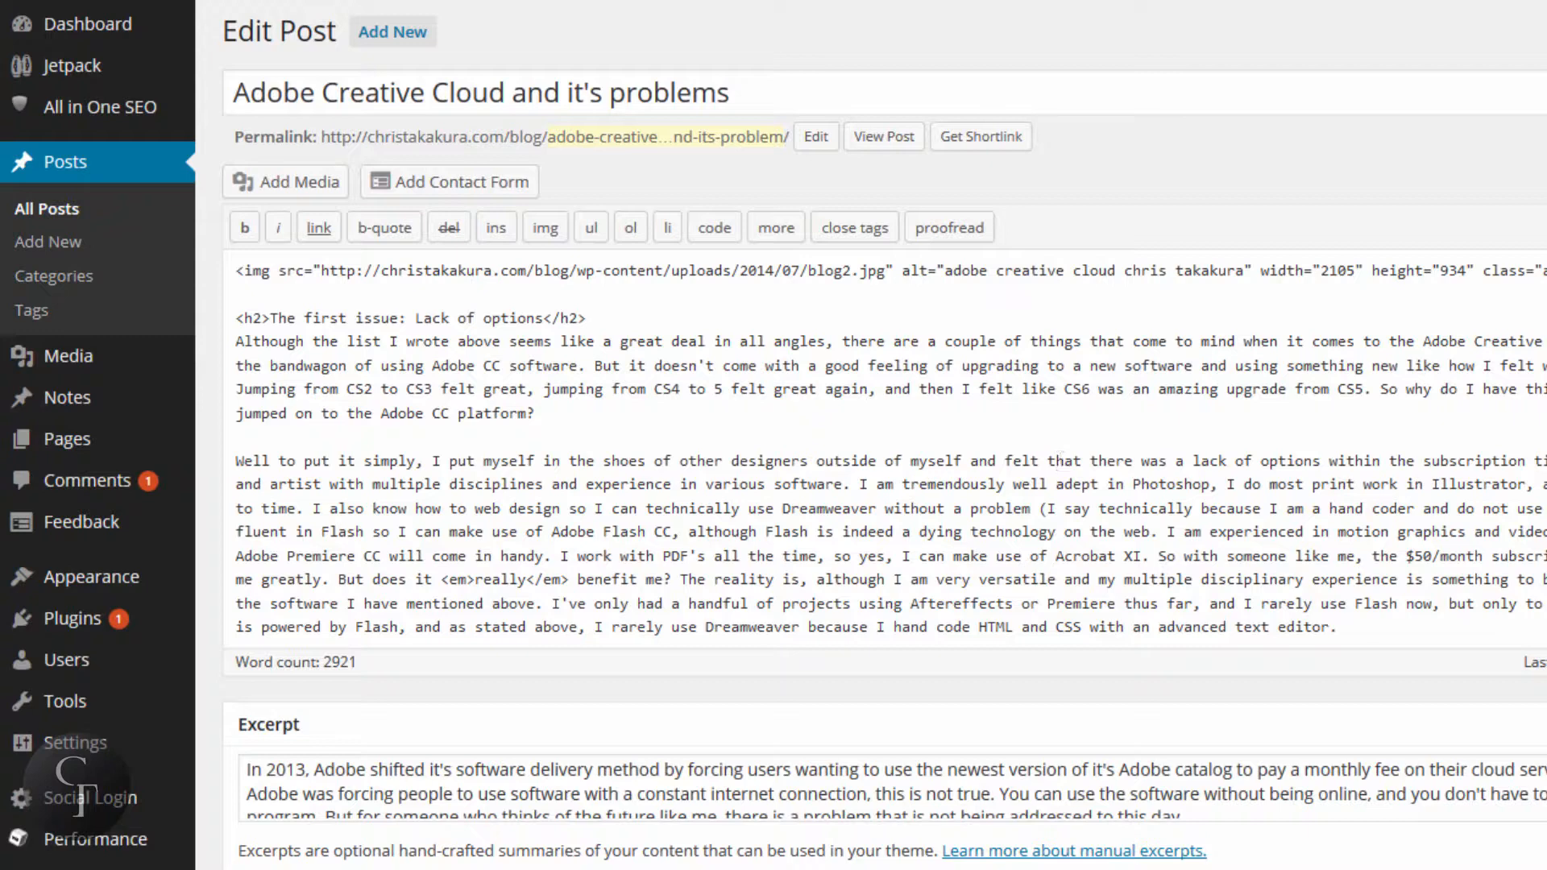
pyautogui.scroll(-3, 1061, 459)
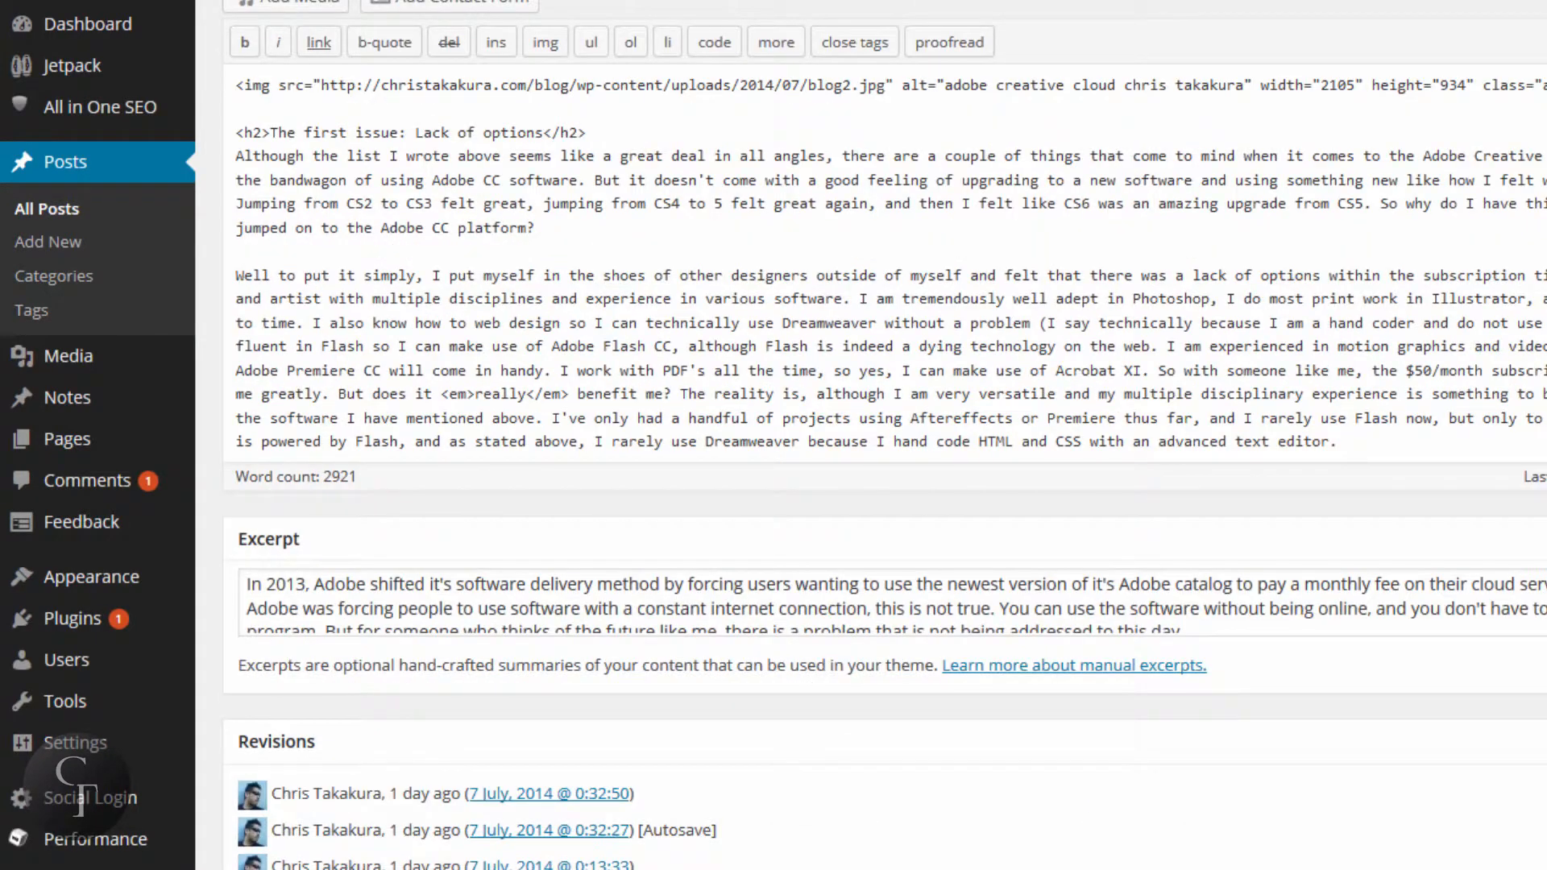
pyautogui.click(950, 42)
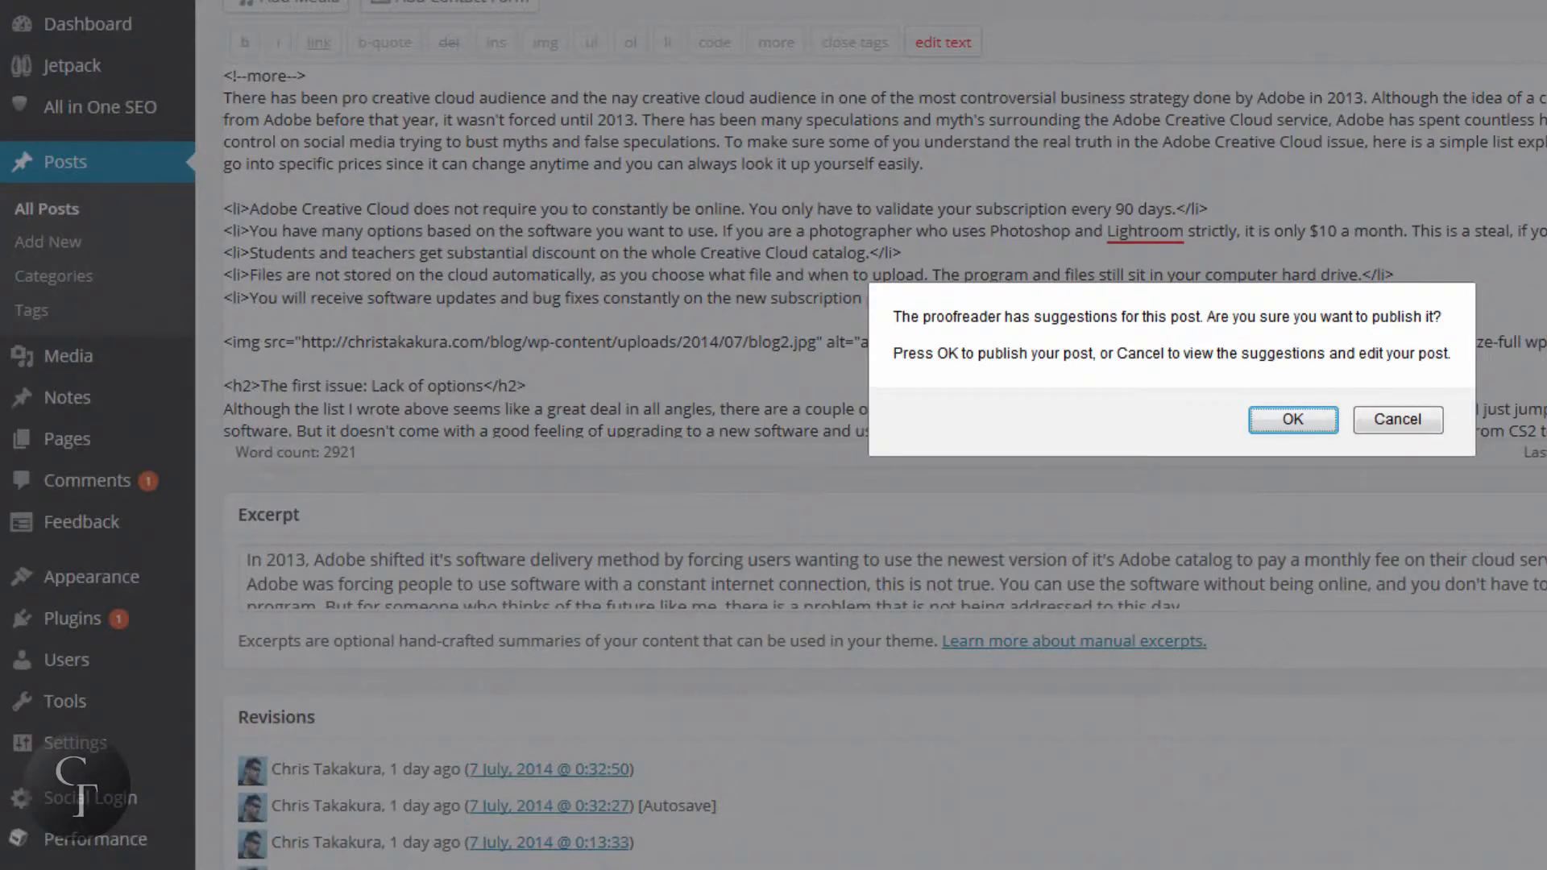
pyautogui.click(1313, 427)
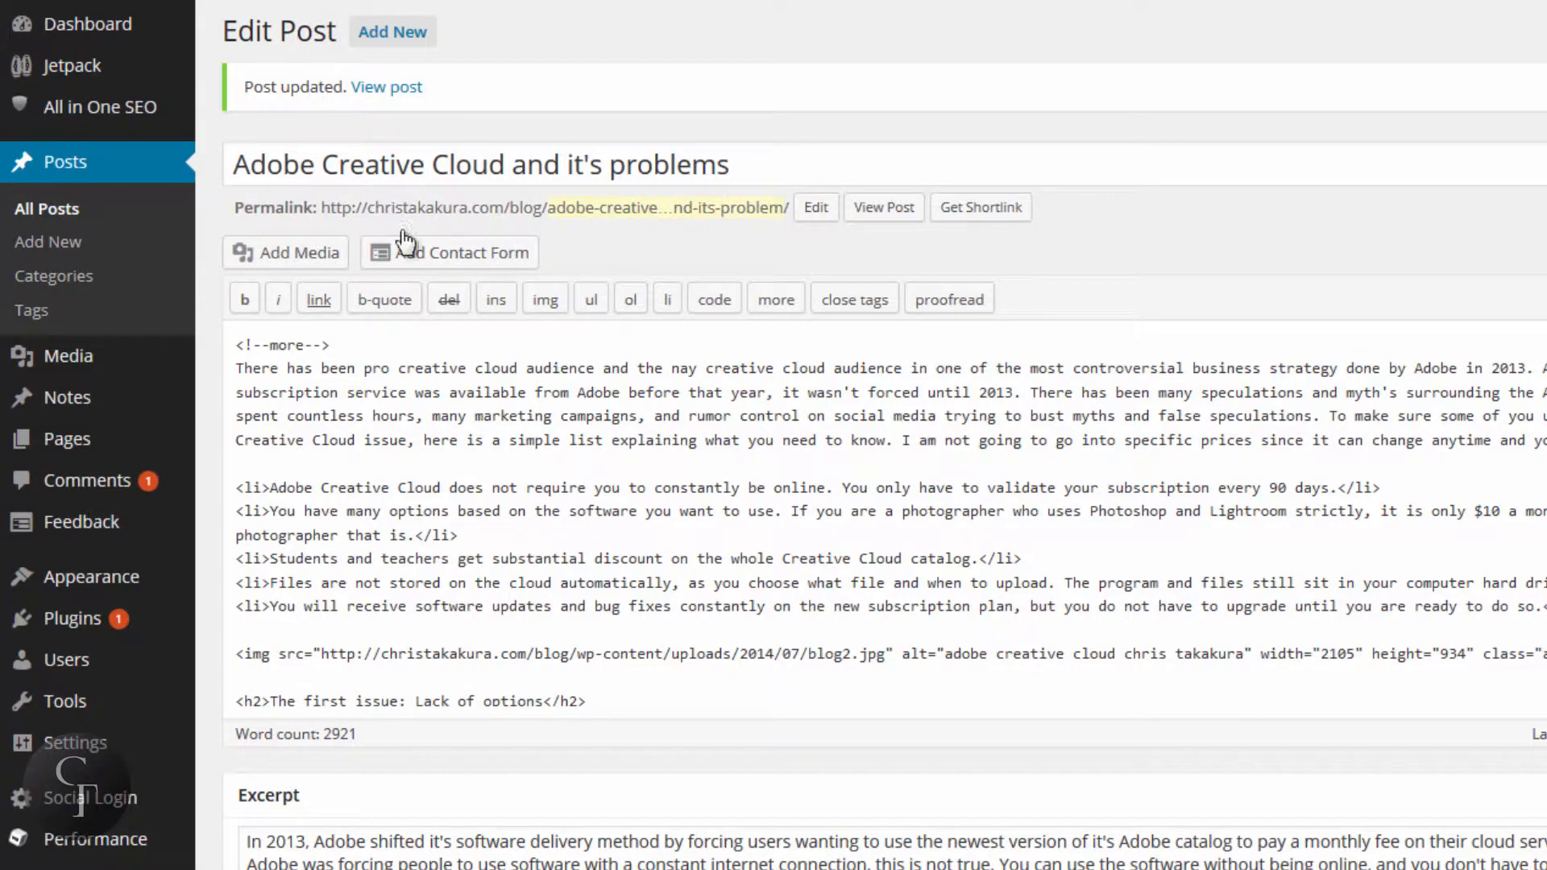
# Leave the post and open the page "Dinner" from the list of all pages for editing
pyautogui.click(68, 216)
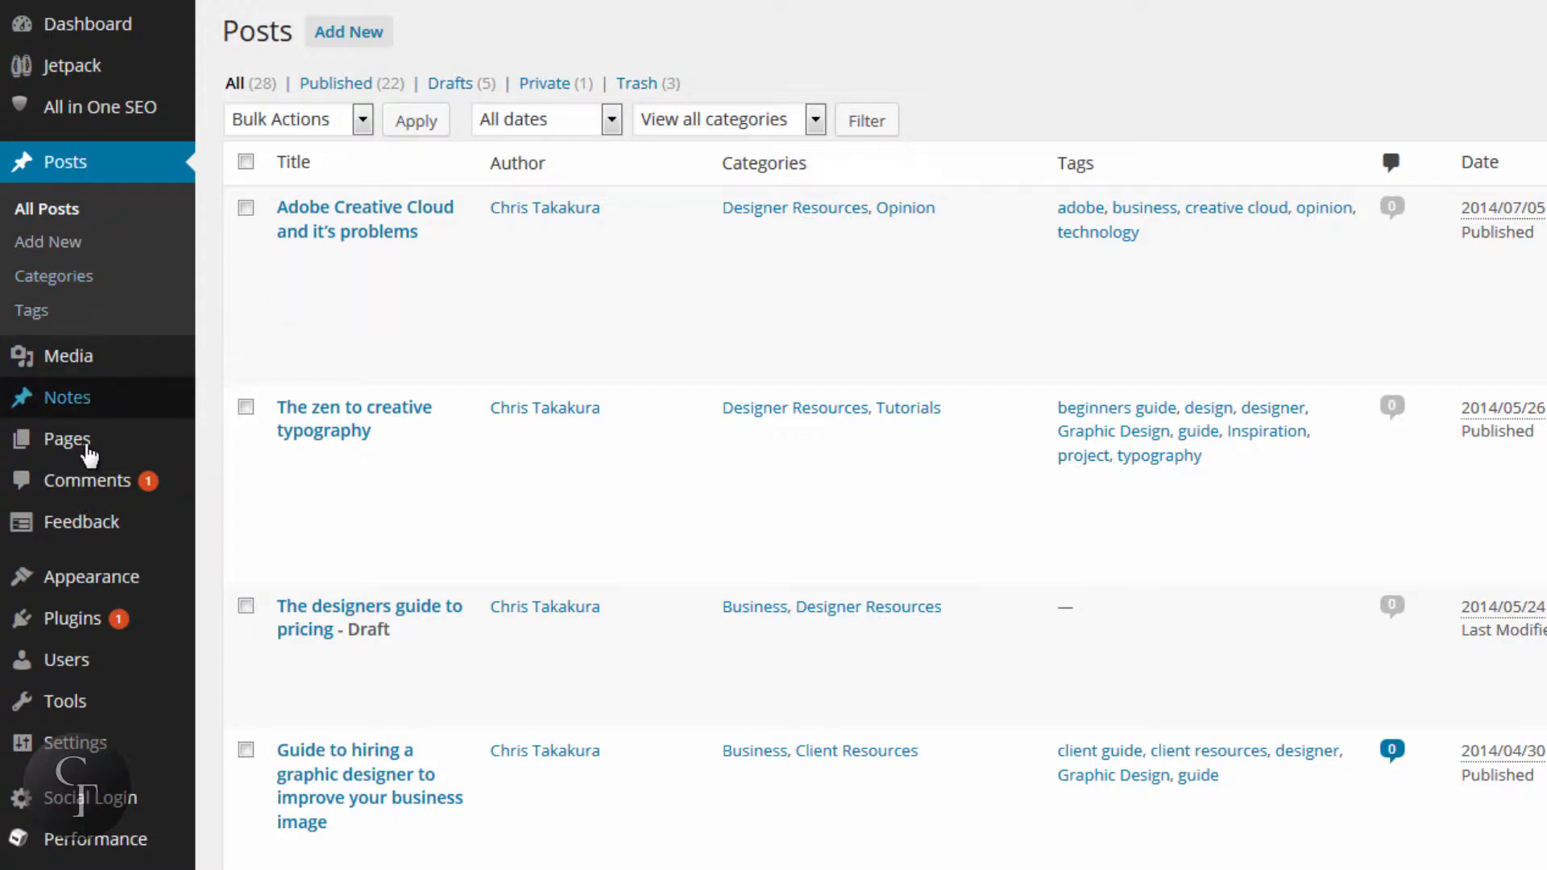
pyautogui.moveTo(85, 463)
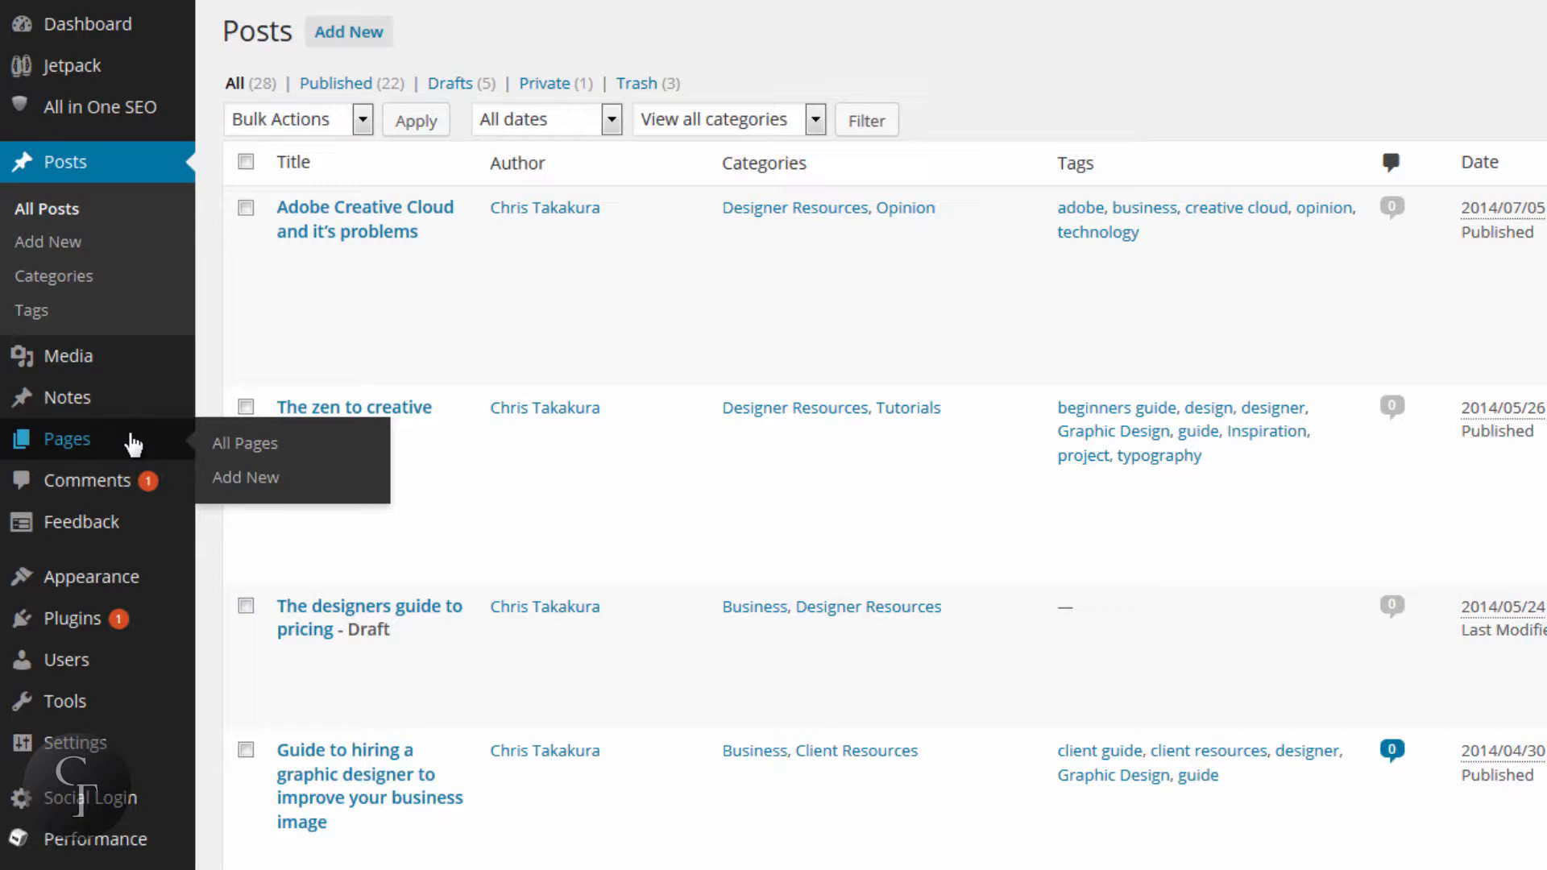
pyautogui.click(63, 441)
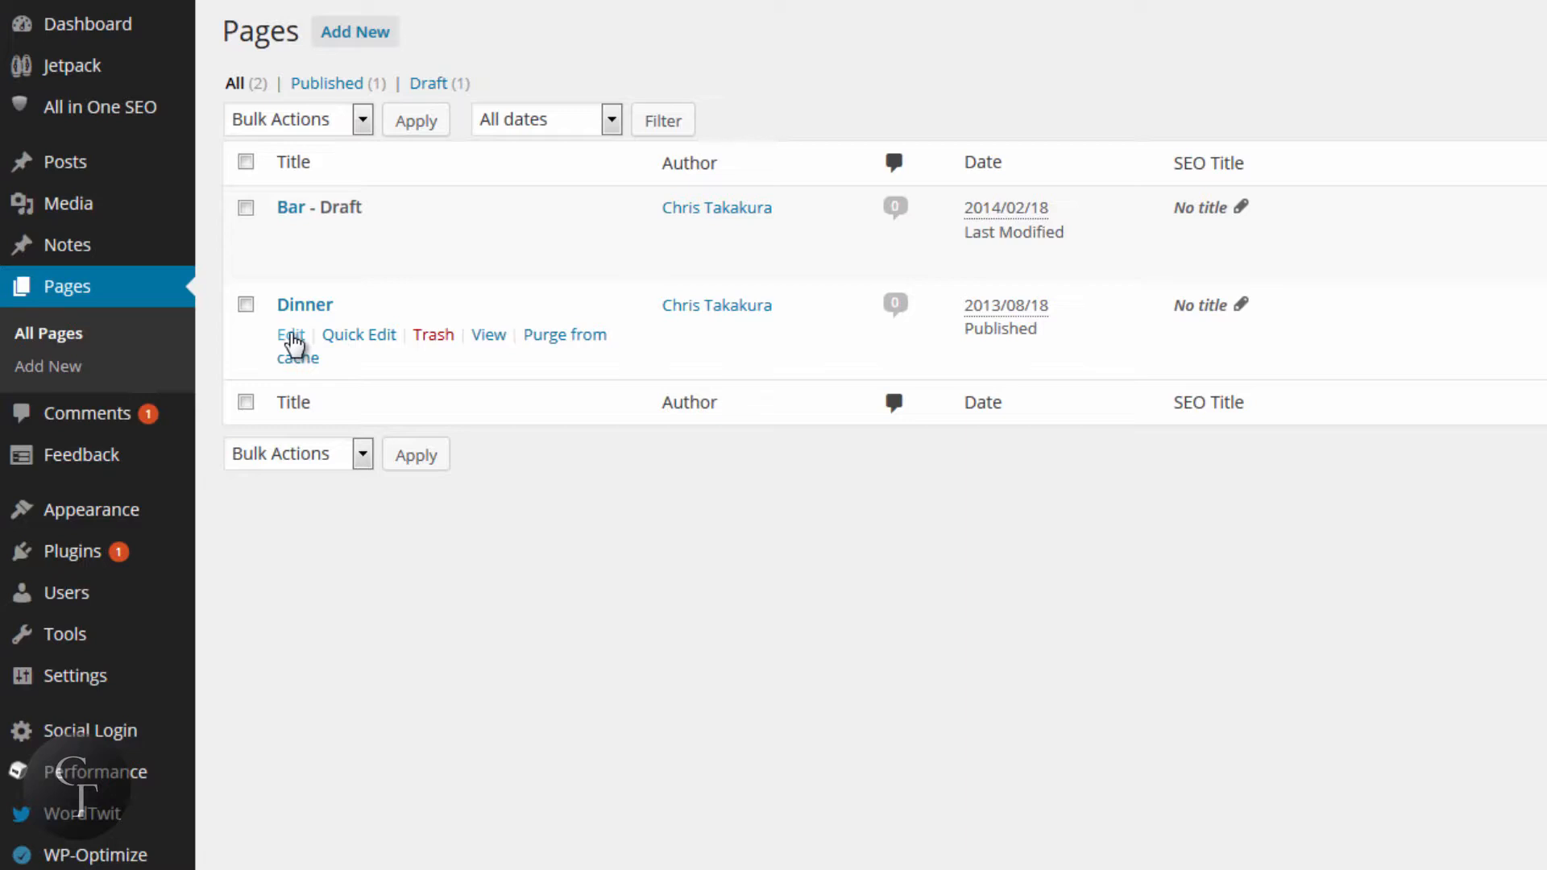
pyautogui.click(292, 336)
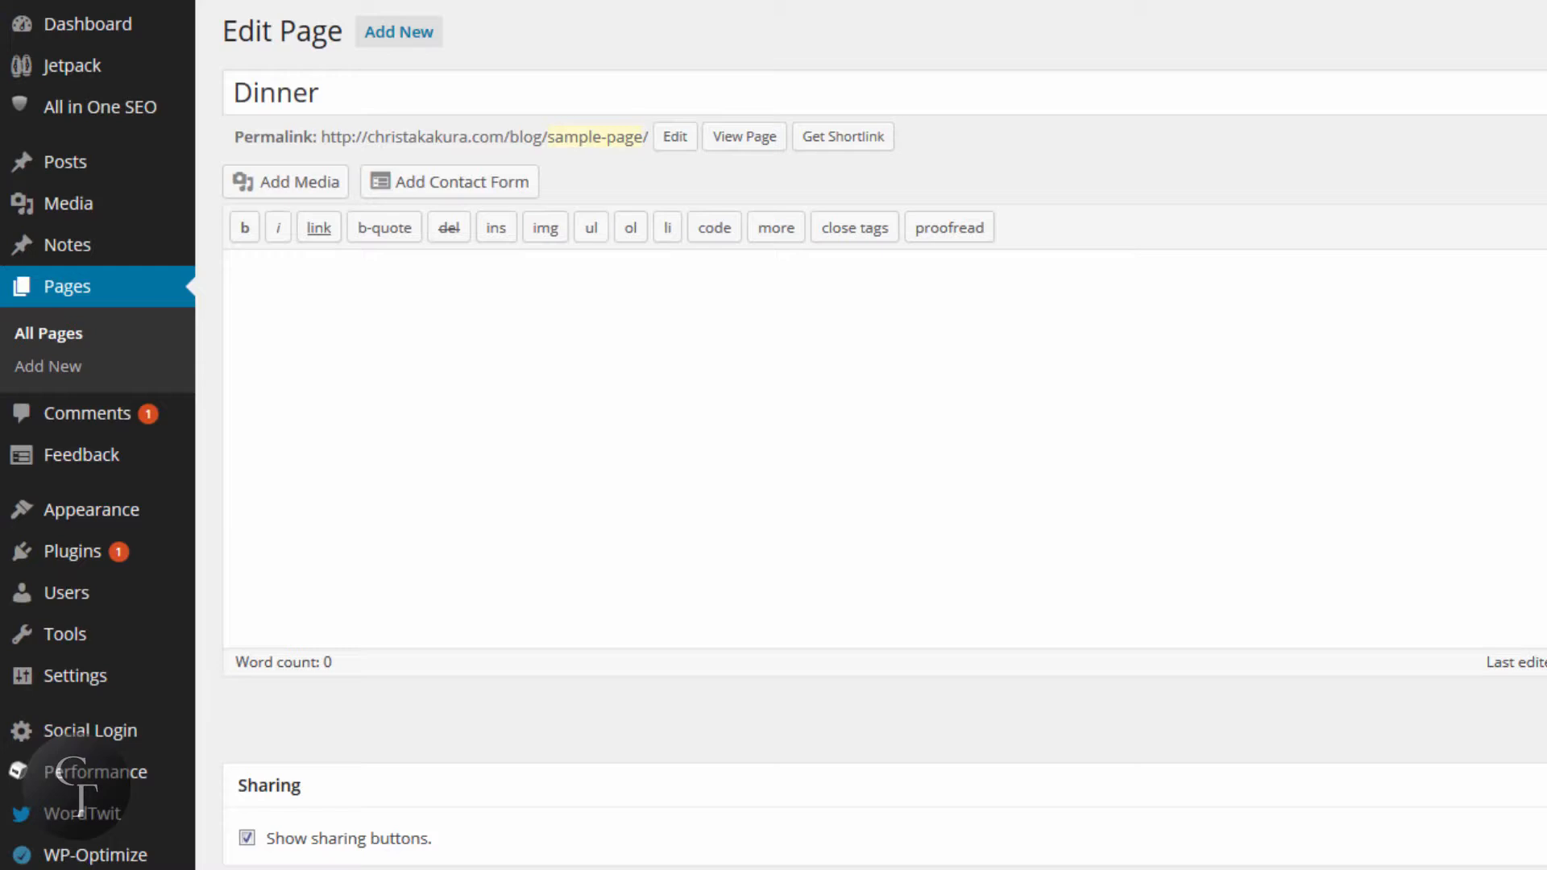
# Examine the All in One SEO Pack title, description and keyword fields of the Dinner page
pyautogui.scroll(-9, 885, 435)
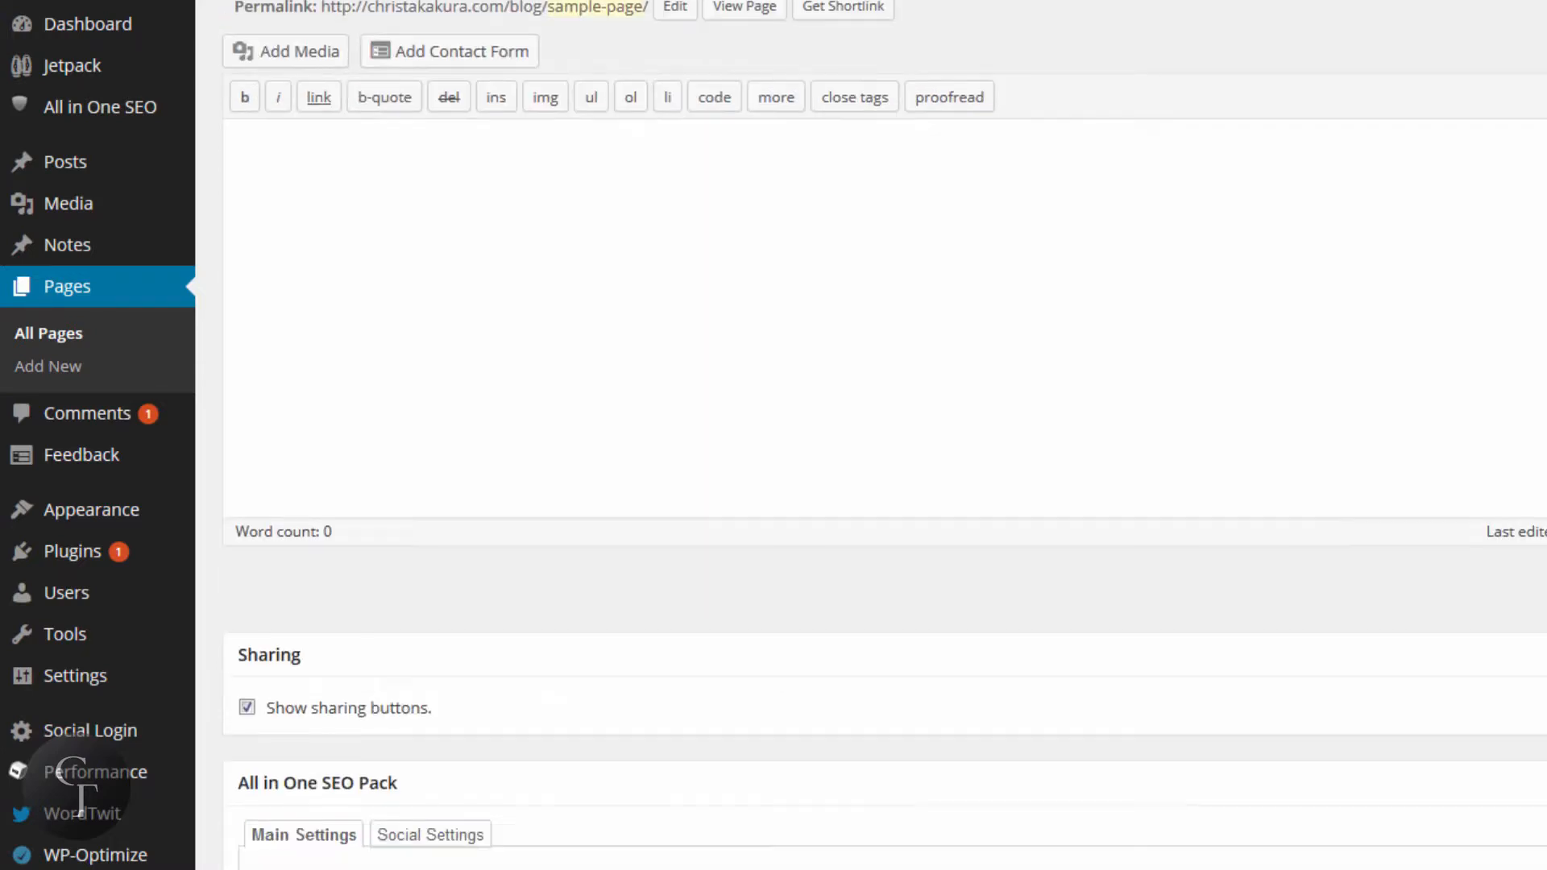
pyautogui.scroll(-2, 277, 152)
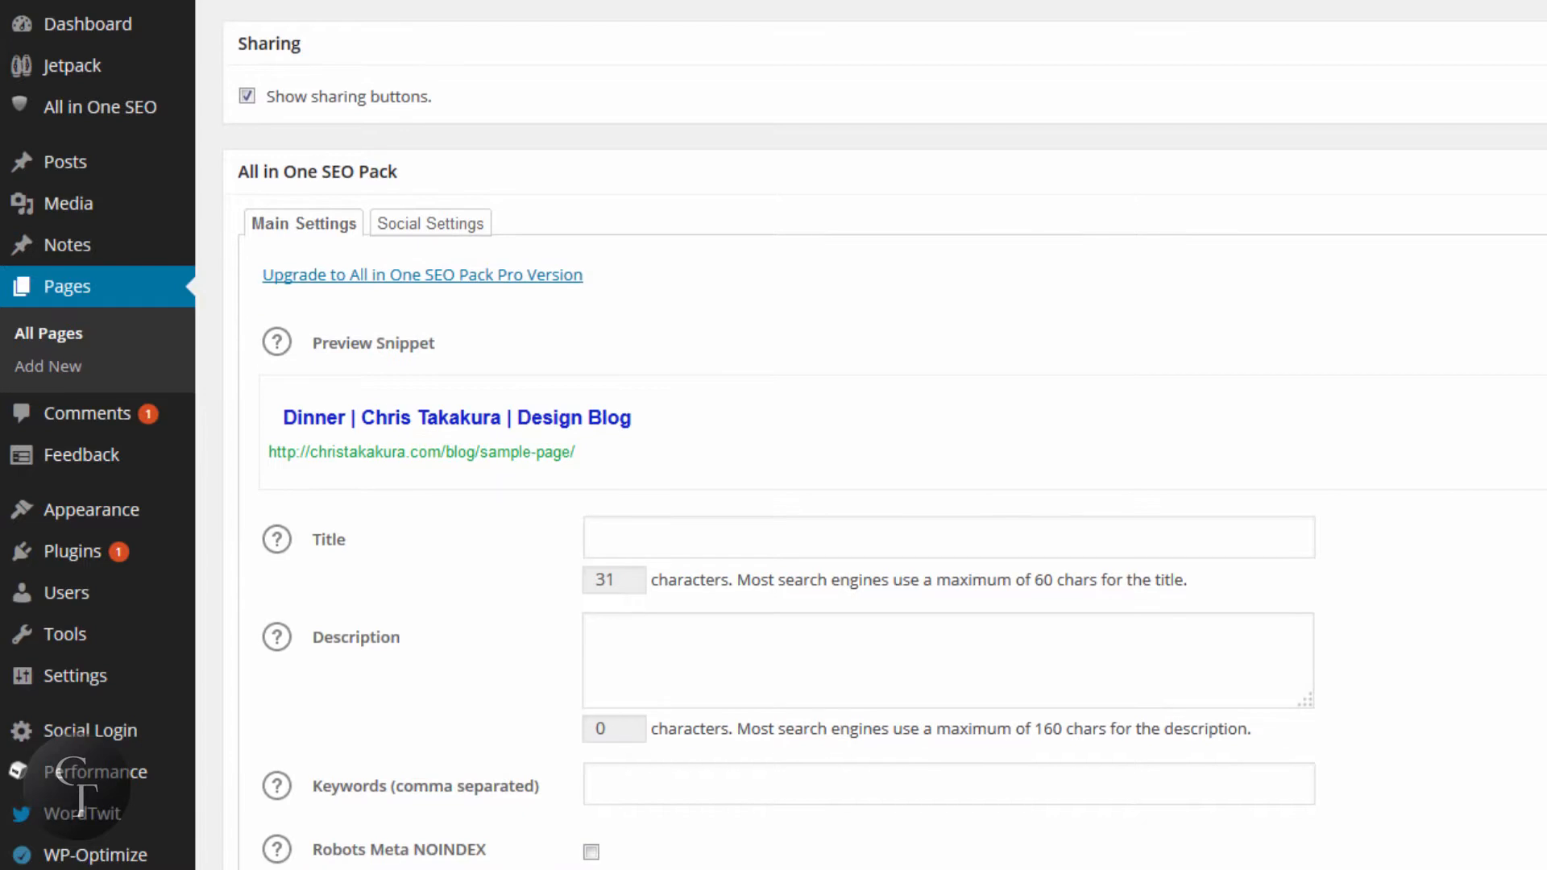
pyautogui.scroll(2, 276, 152)
pyautogui.scroll(-2, 777, 262)
pyautogui.click(709, 341)
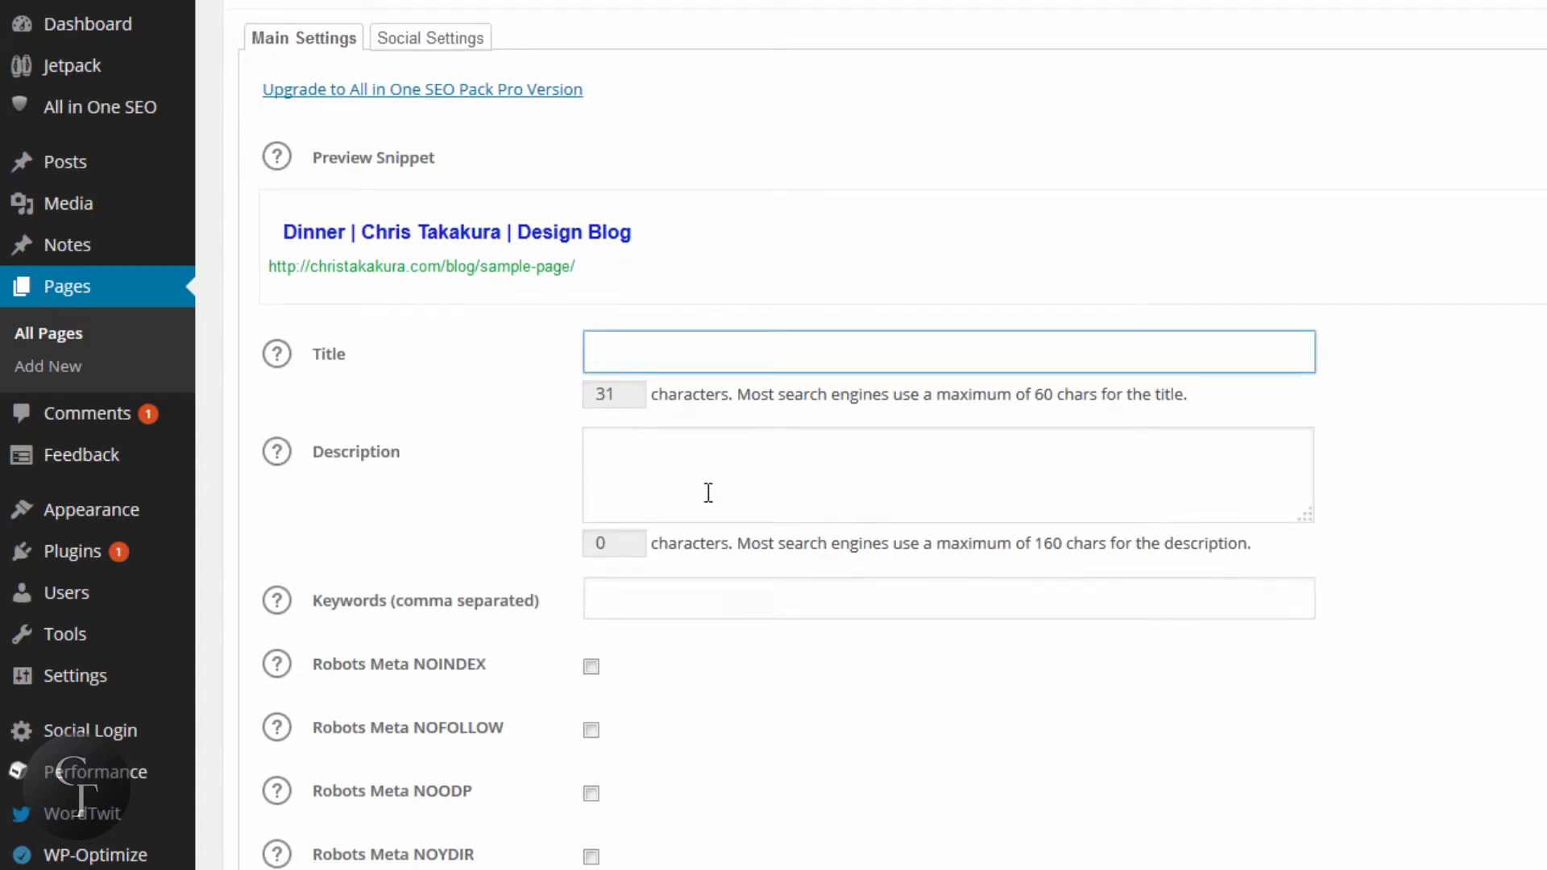
# Check the Dinner page's search description and keywords fields along with its preview snippet in the main SEO settings
pyautogui.click(708, 493)
pyautogui.click(693, 596)
pyautogui.scroll(1, 693, 596)
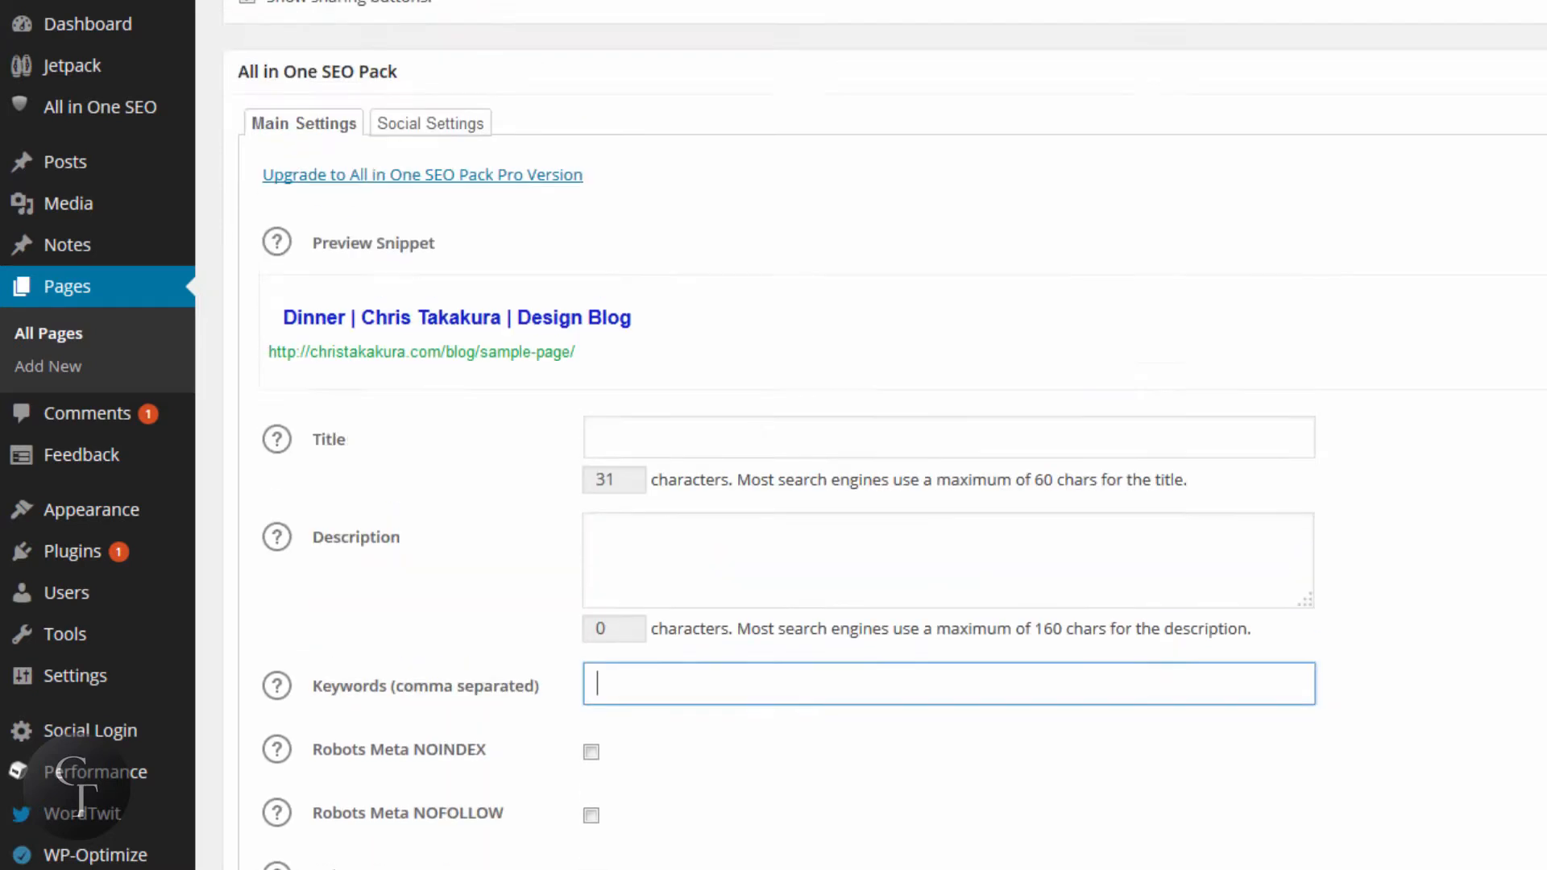
pyautogui.scroll(2, 886, 435)
pyautogui.scroll(2, 886, 435)
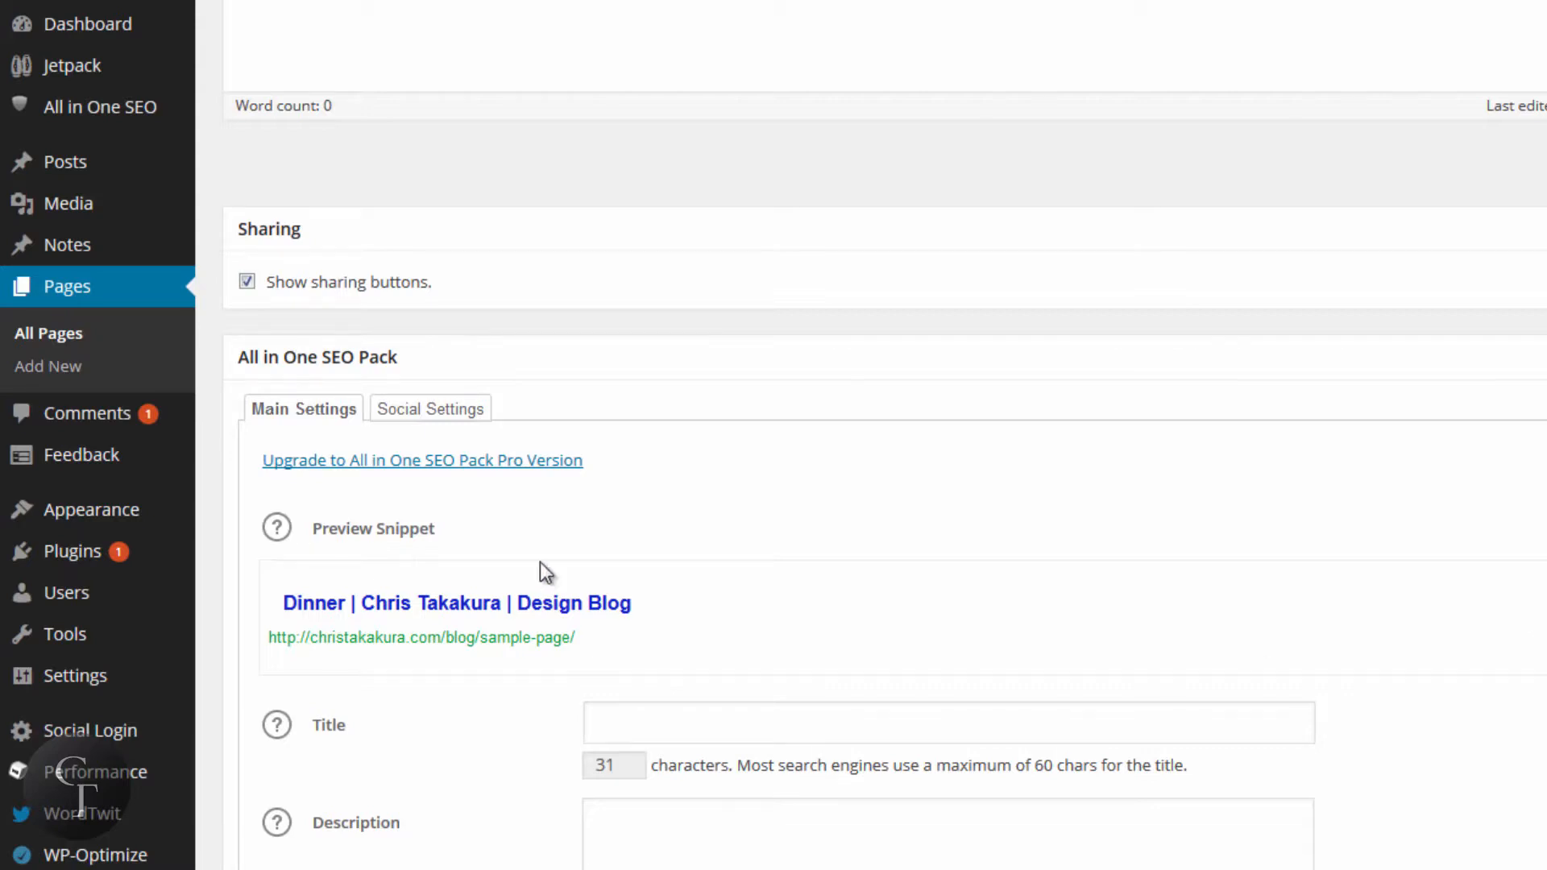
# Examine the Open Graph title and description fields in the Dinner page's All in One SEO Pack social settings
pyautogui.click(449, 414)
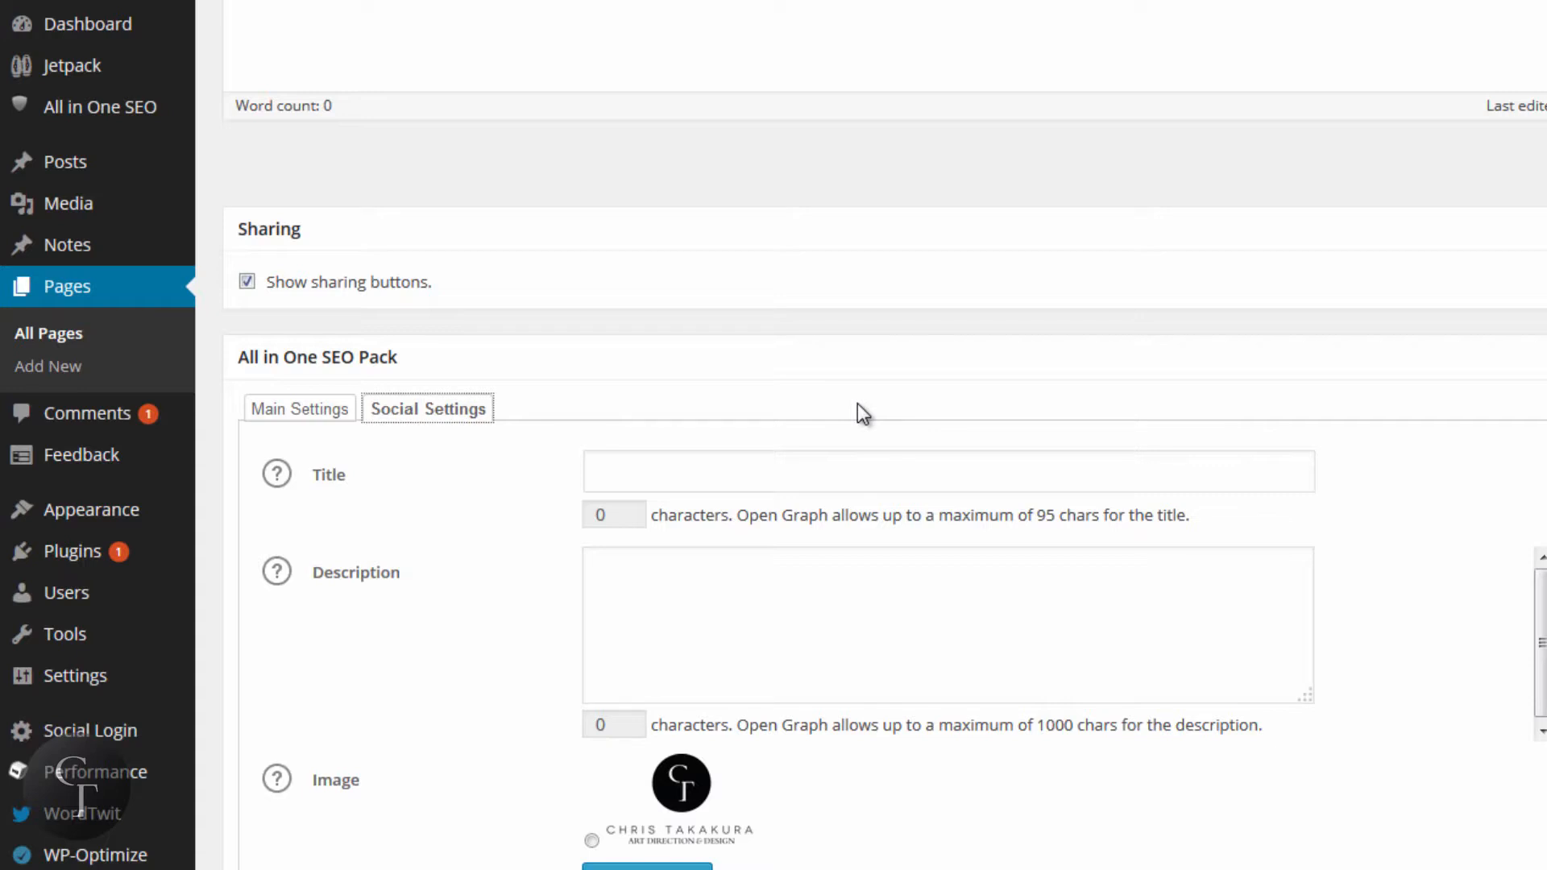
pyautogui.click(733, 457)
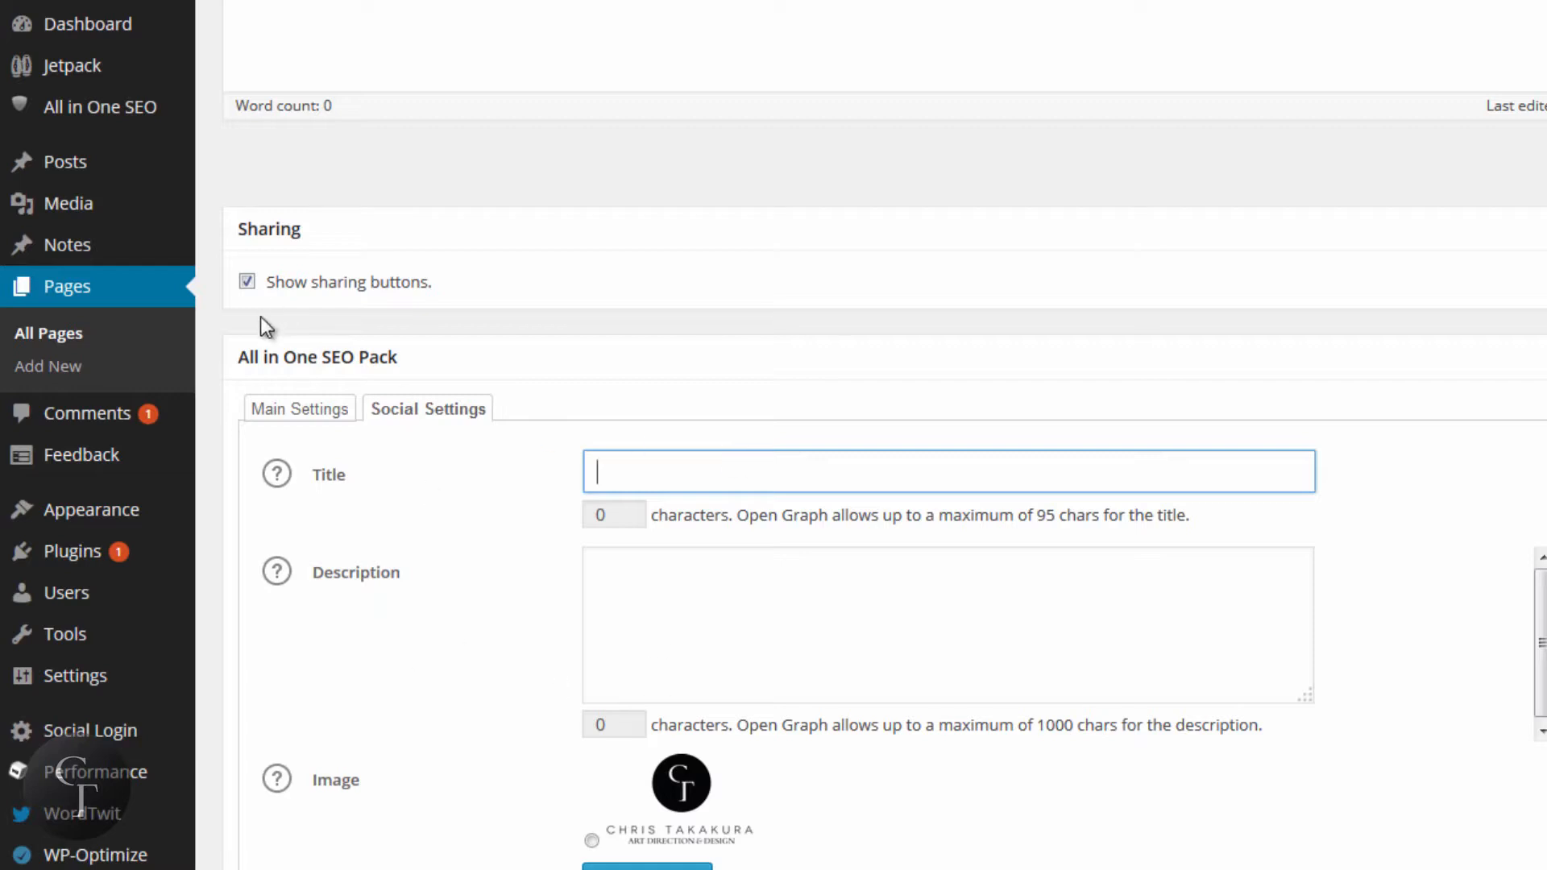
pyautogui.click(653, 461)
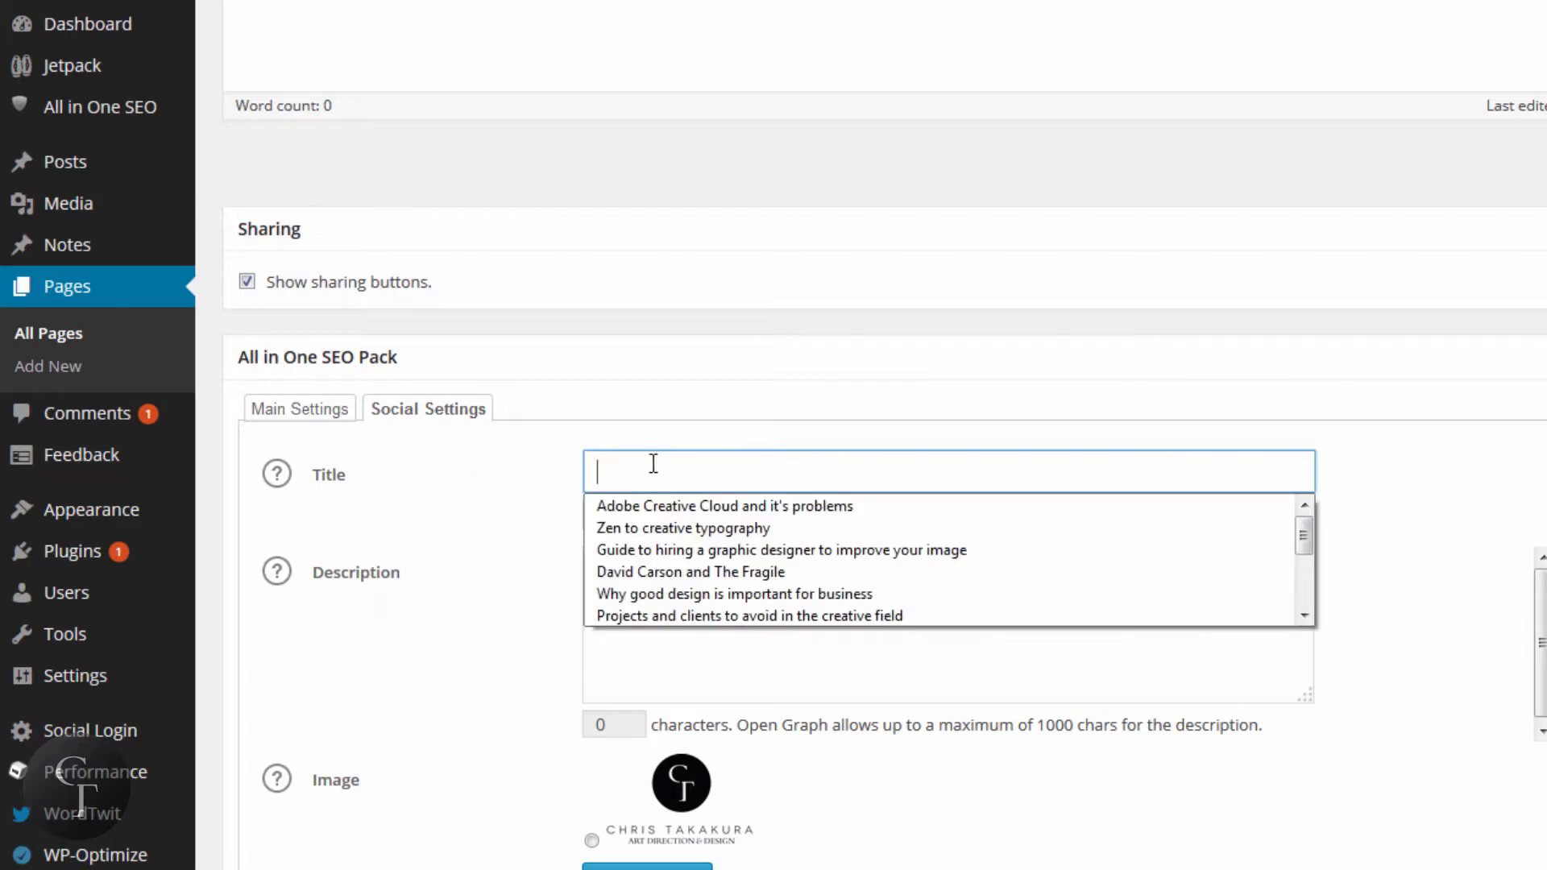
pyautogui.click(316, 417)
pyautogui.click(435, 415)
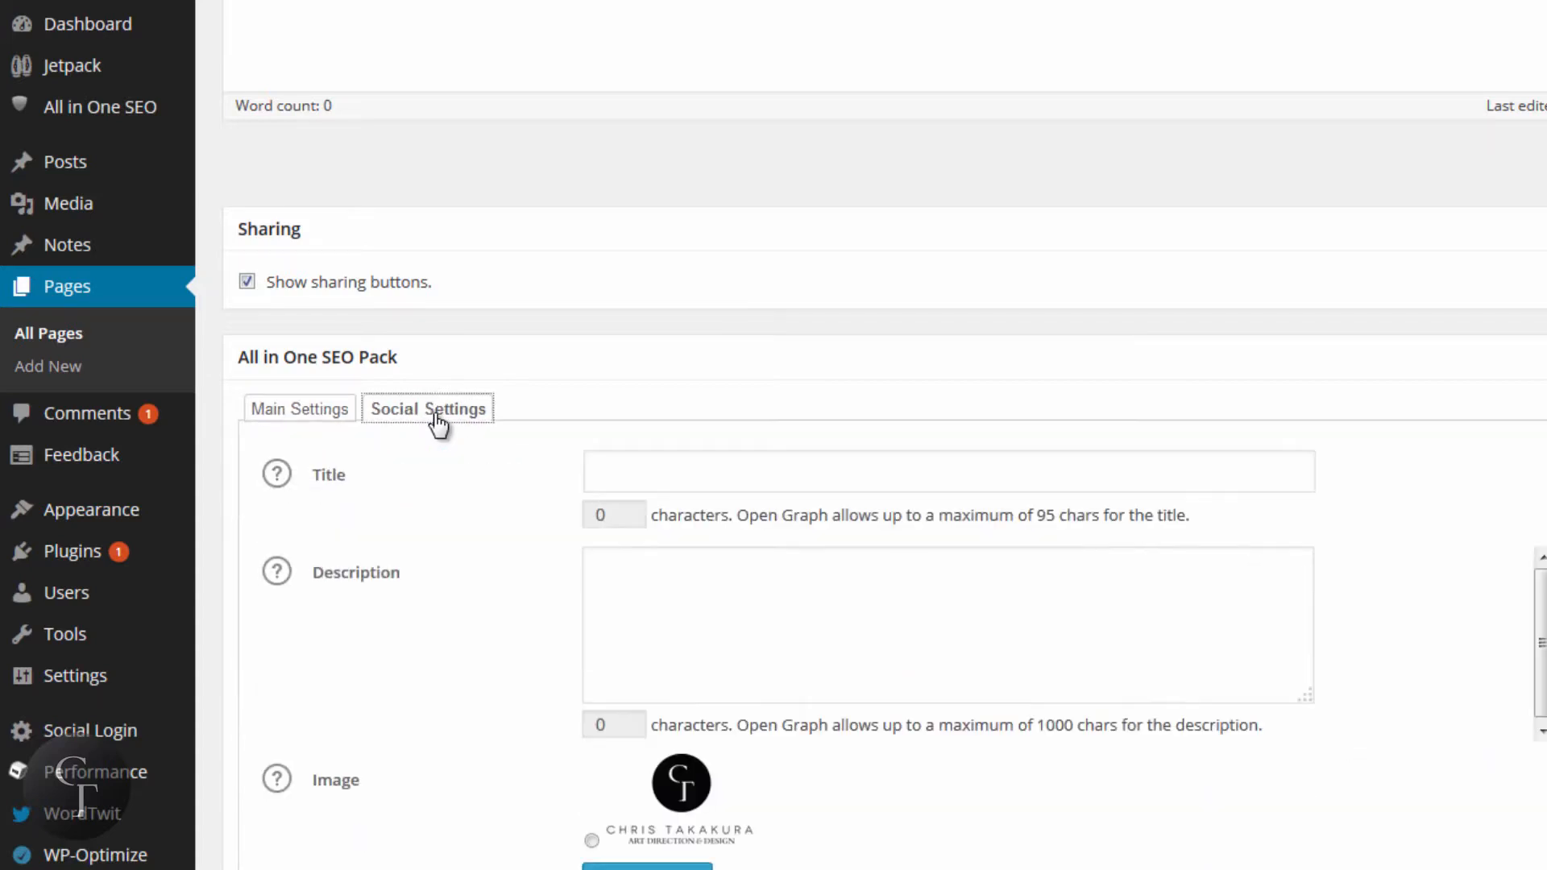
pyautogui.click(667, 456)
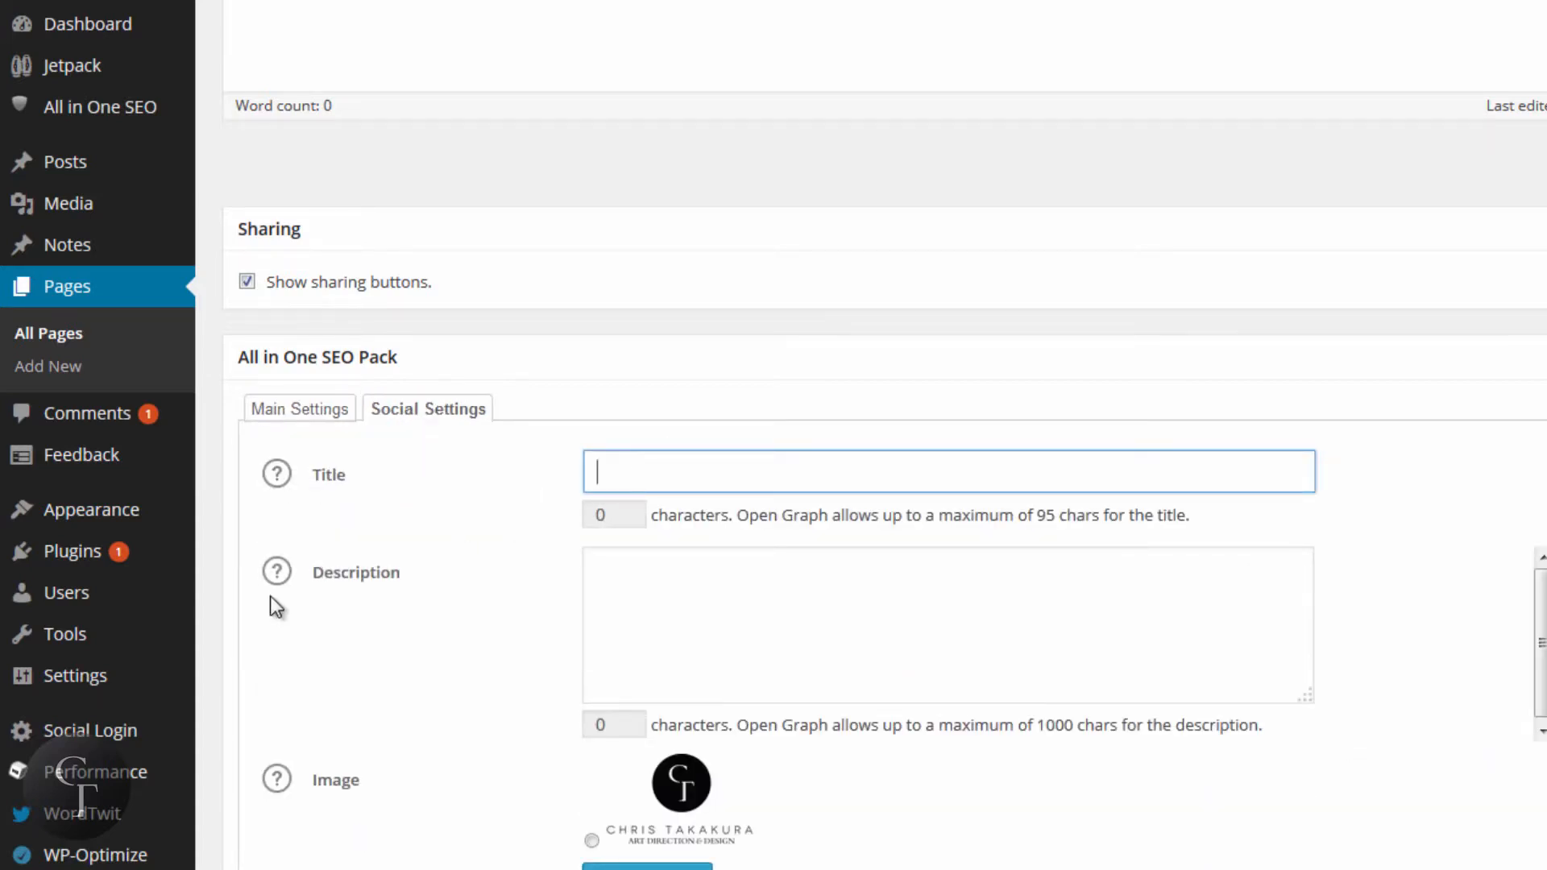
pyautogui.click(782, 595)
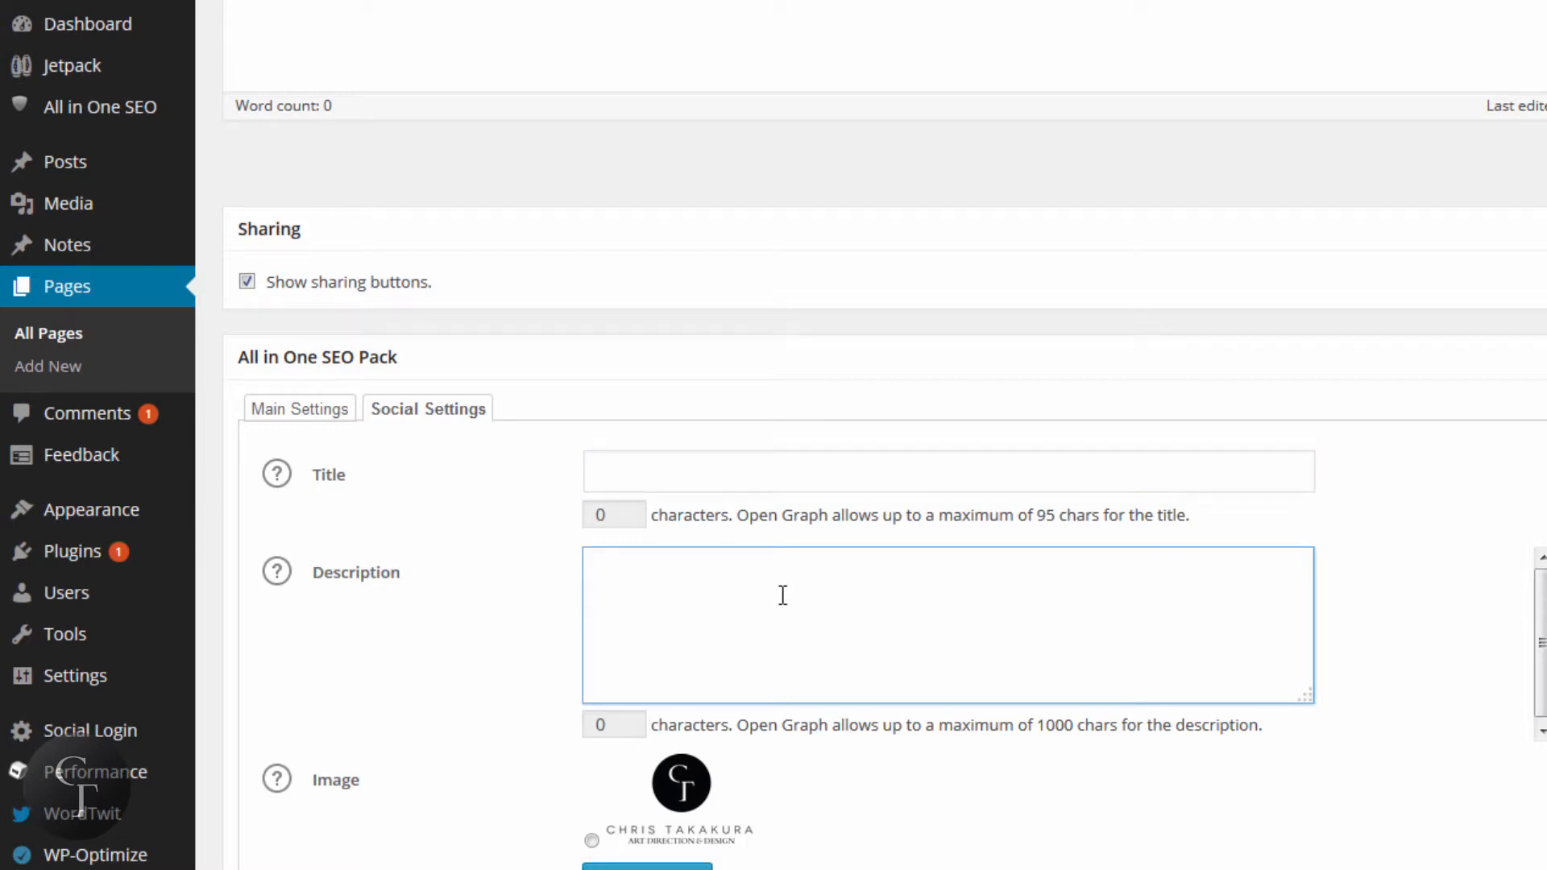
# Select the existing logo as the Dinner page's social image and check the custom image field
pyautogui.scroll(-2, 979, 813)
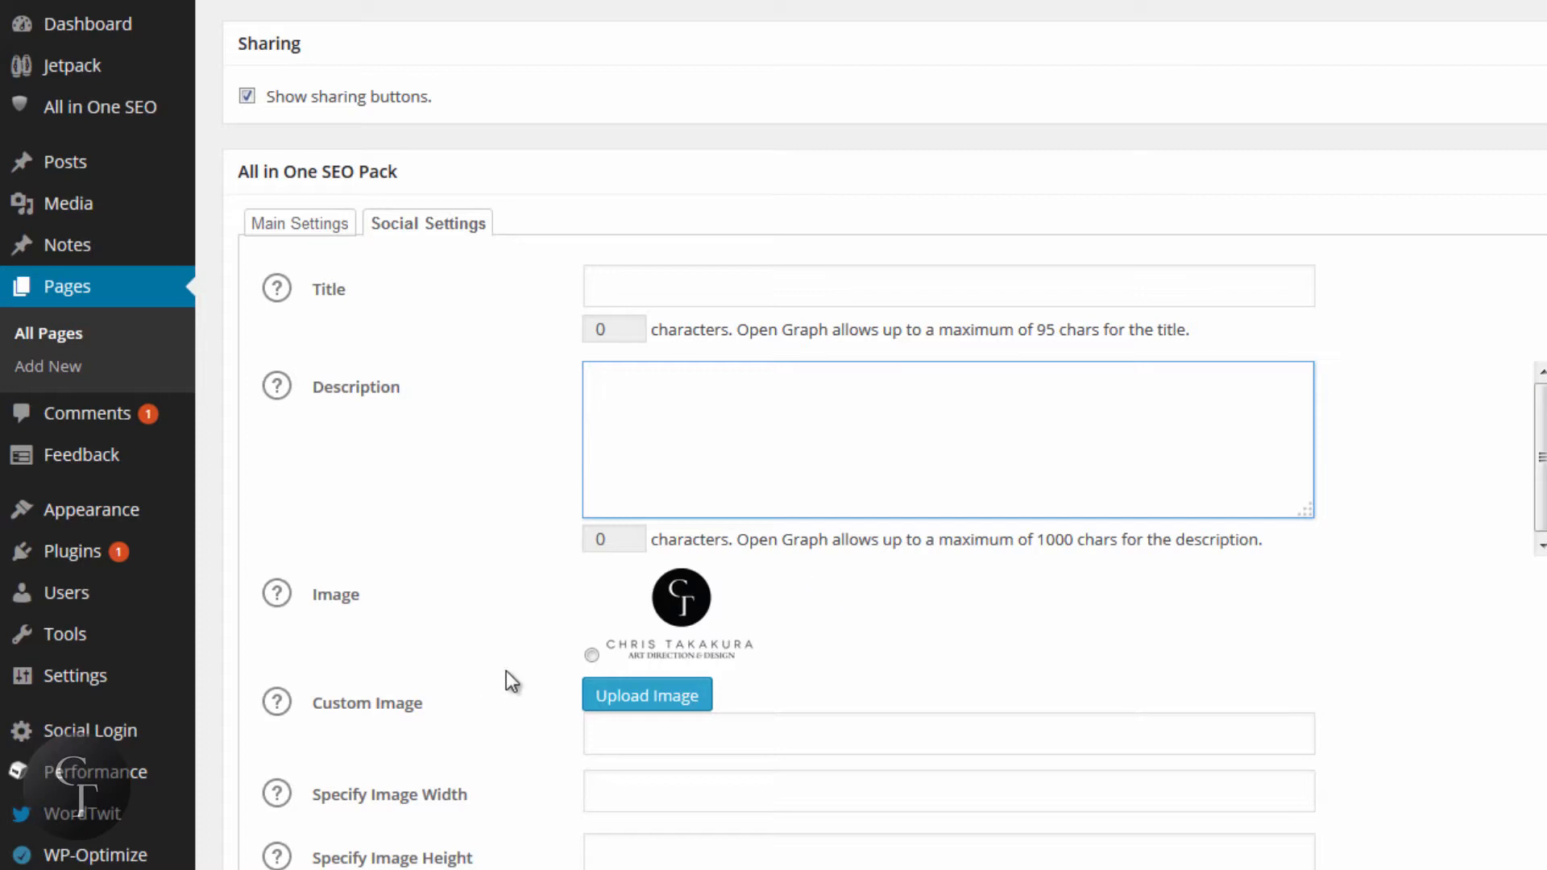
pyautogui.click(591, 655)
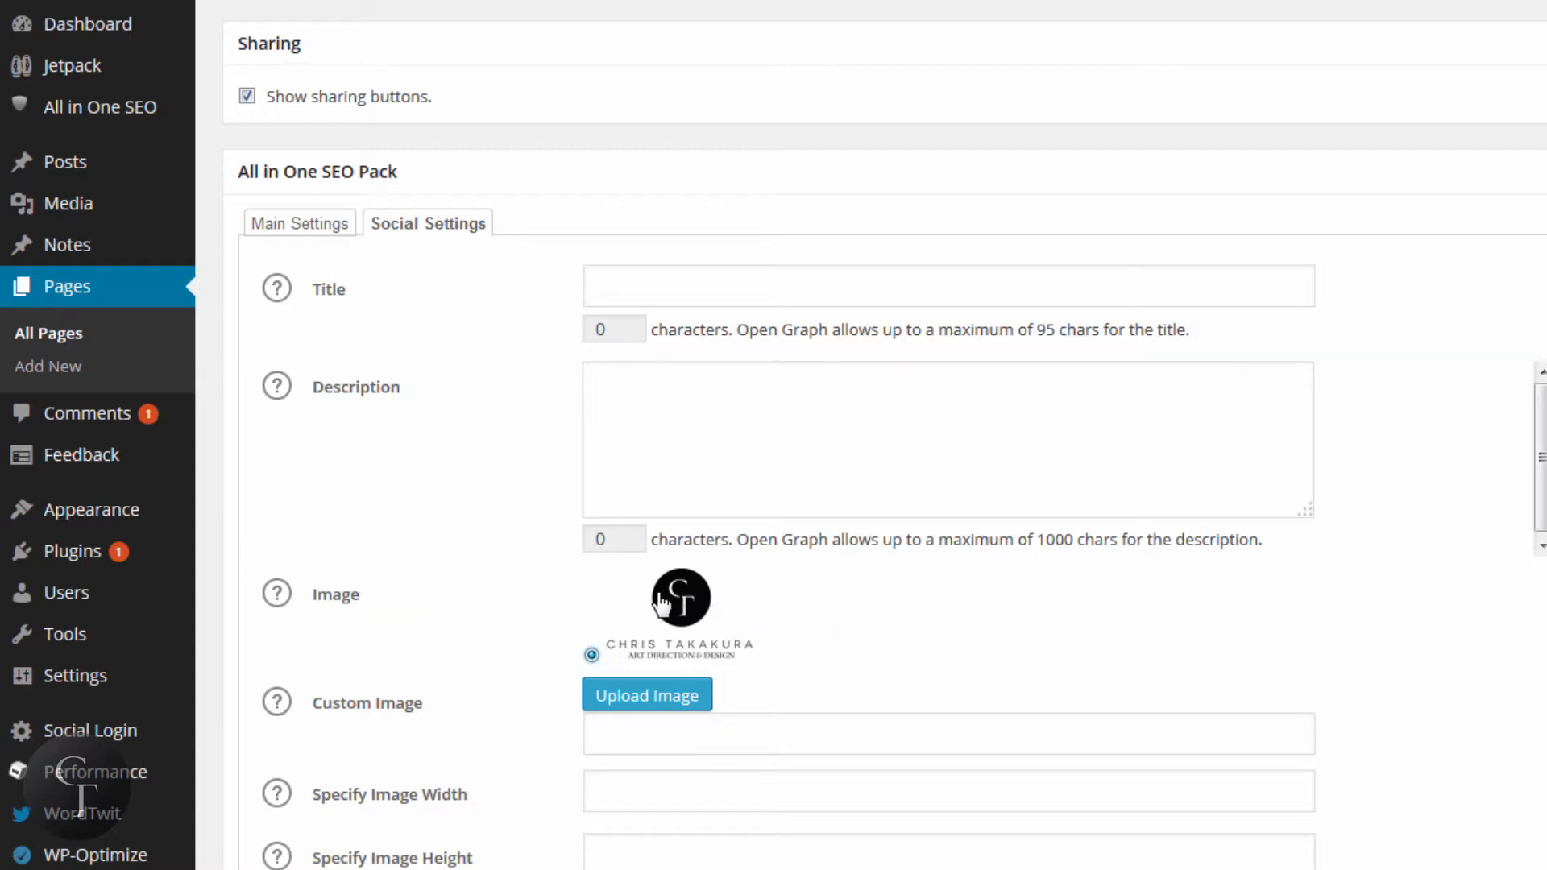
pyautogui.click(686, 740)
pyautogui.scroll(-1, 886, 435)
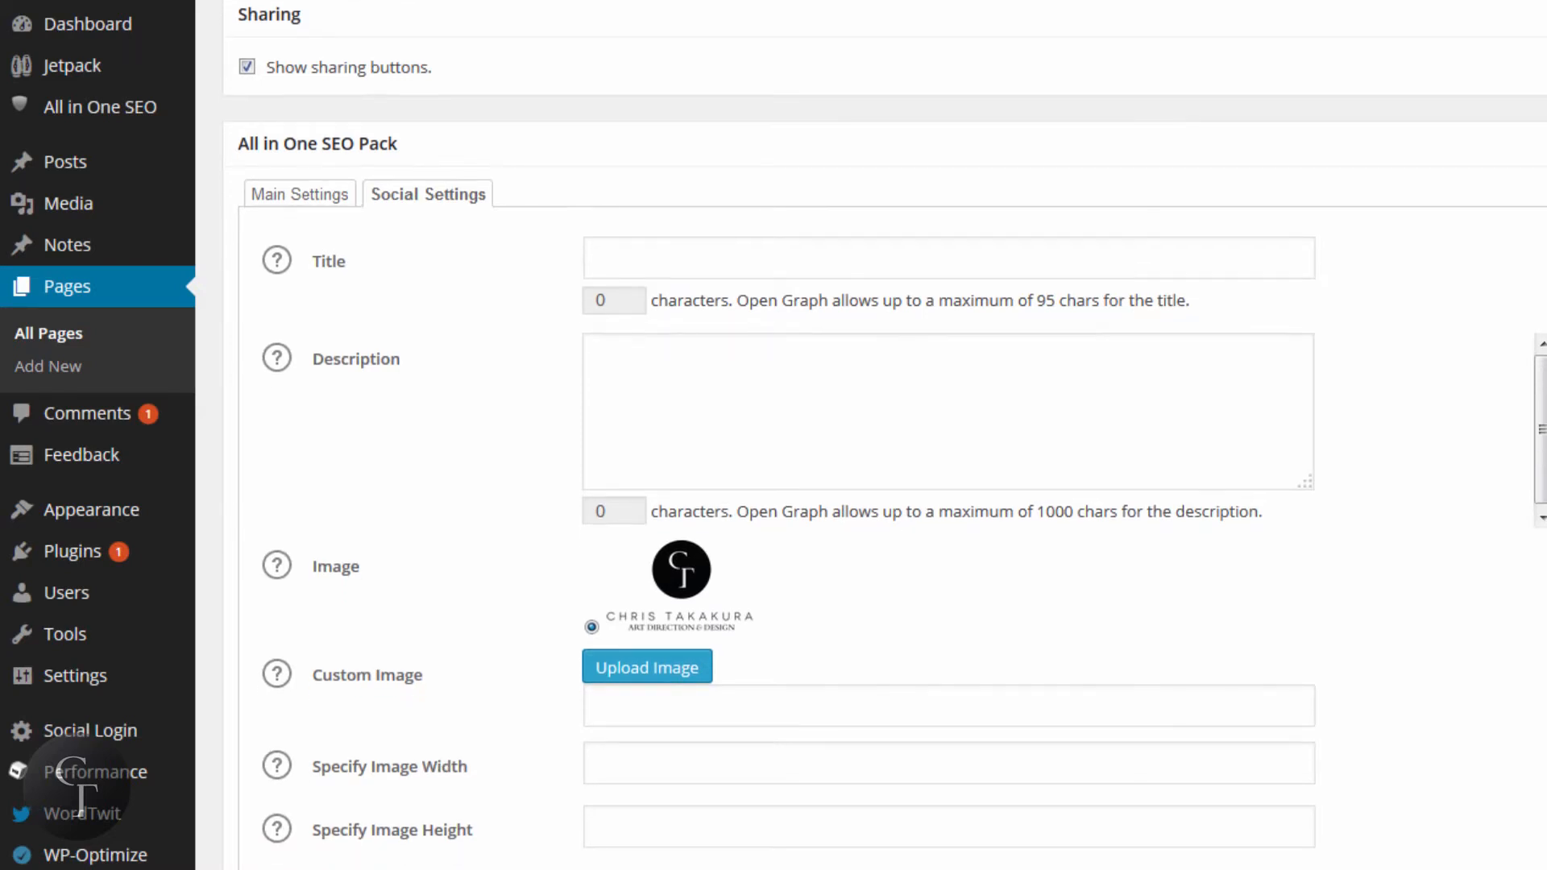
# Try "Gallery" as the Dinner page's social title and clear the entry
pyautogui.scroll(9, 886, 435)
pyautogui.scroll(-2, 885, 435)
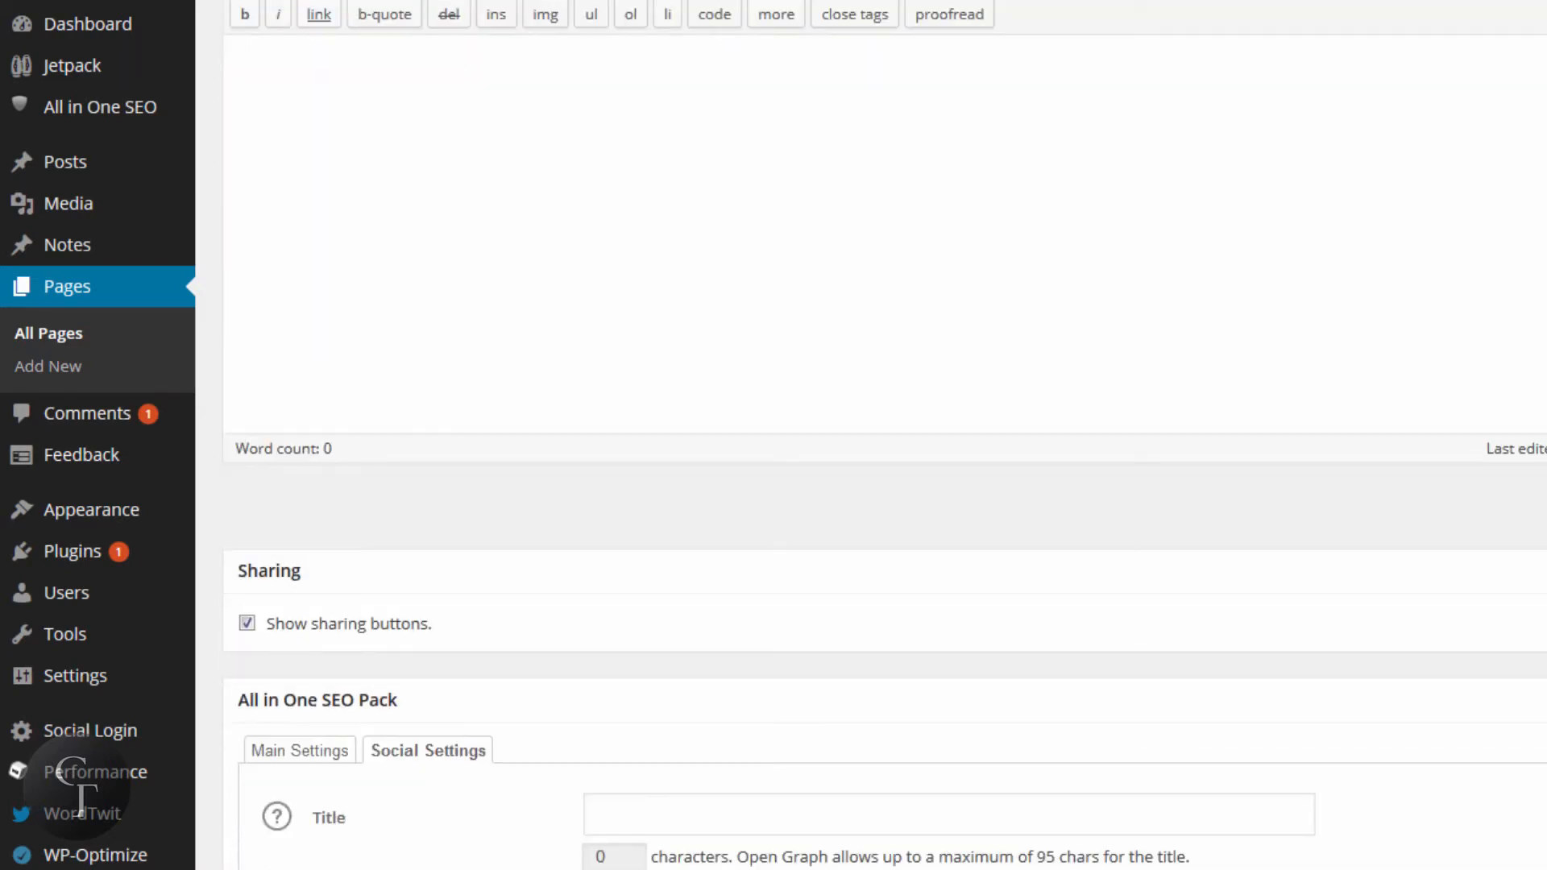
pyautogui.scroll(2, 884, 435)
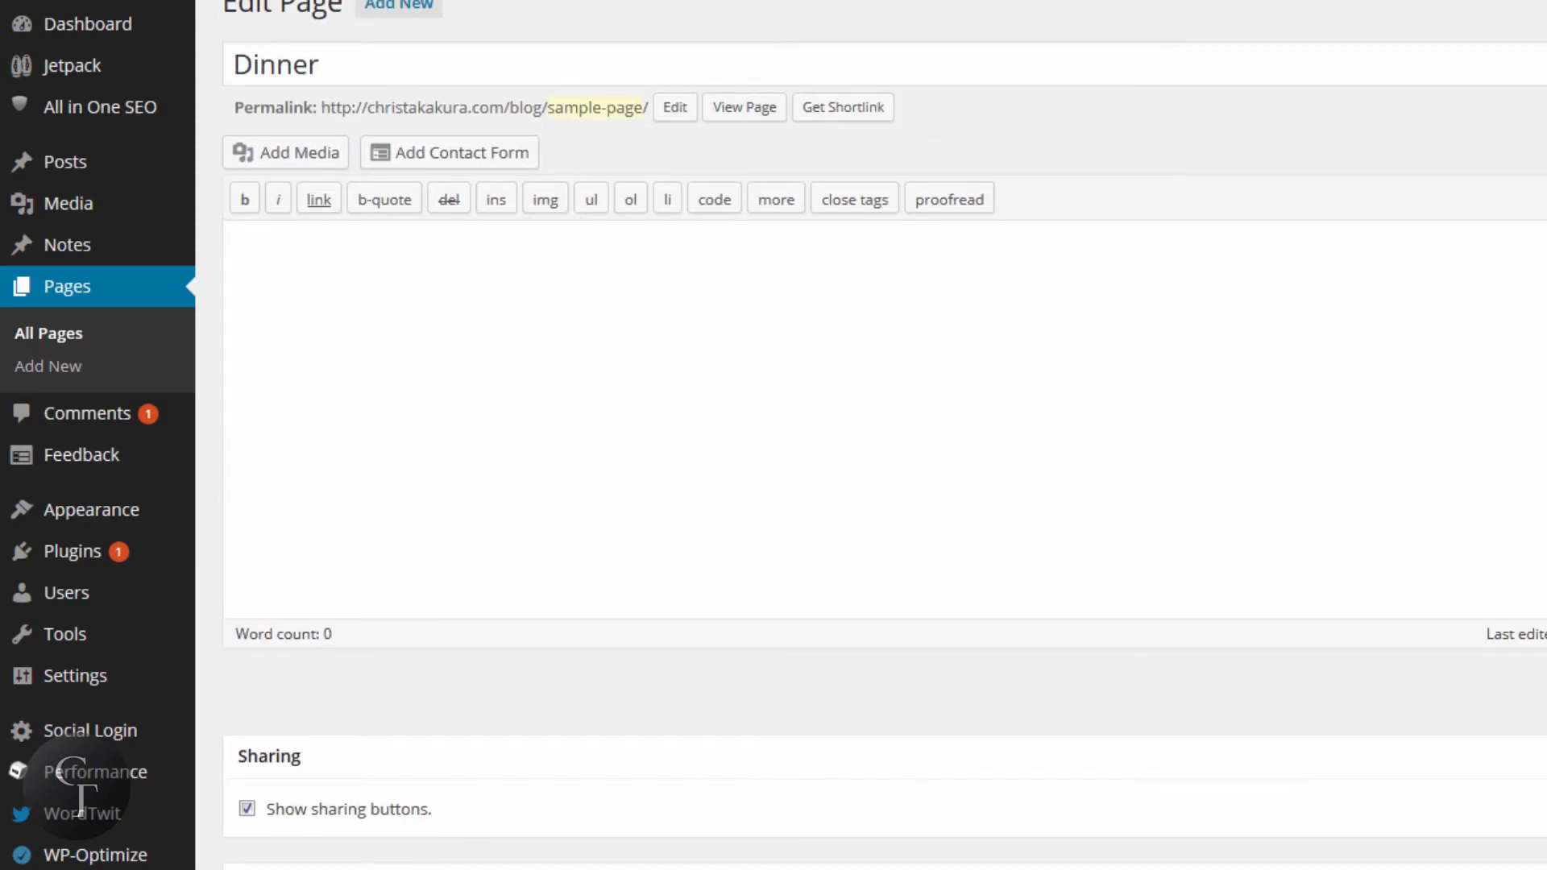
pyautogui.scroll(1, 884, 435)
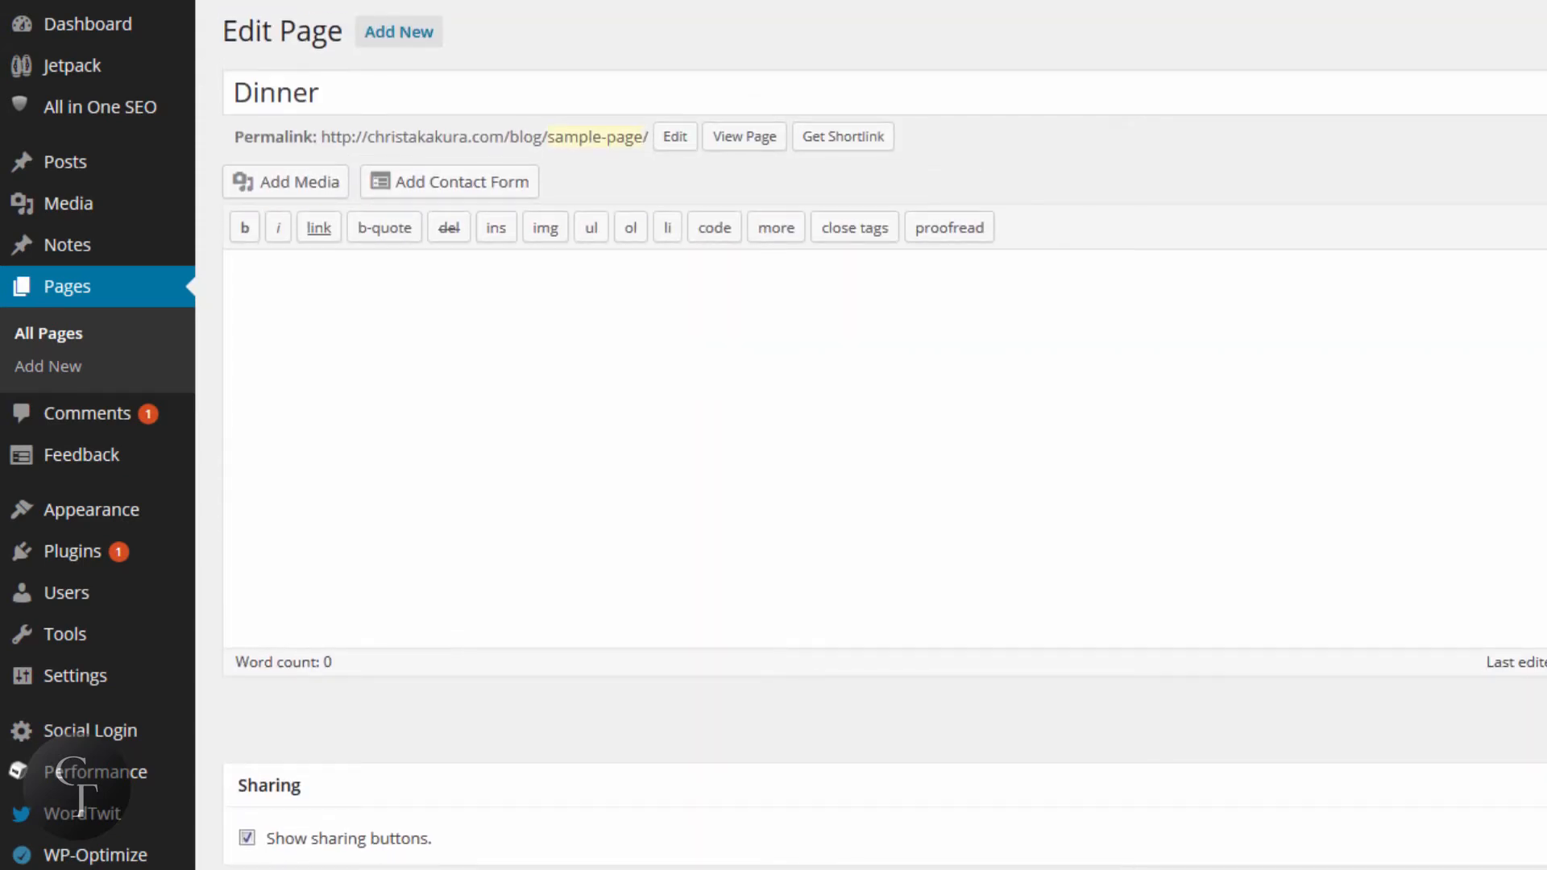
pyautogui.scroll(-4, 885, 435)
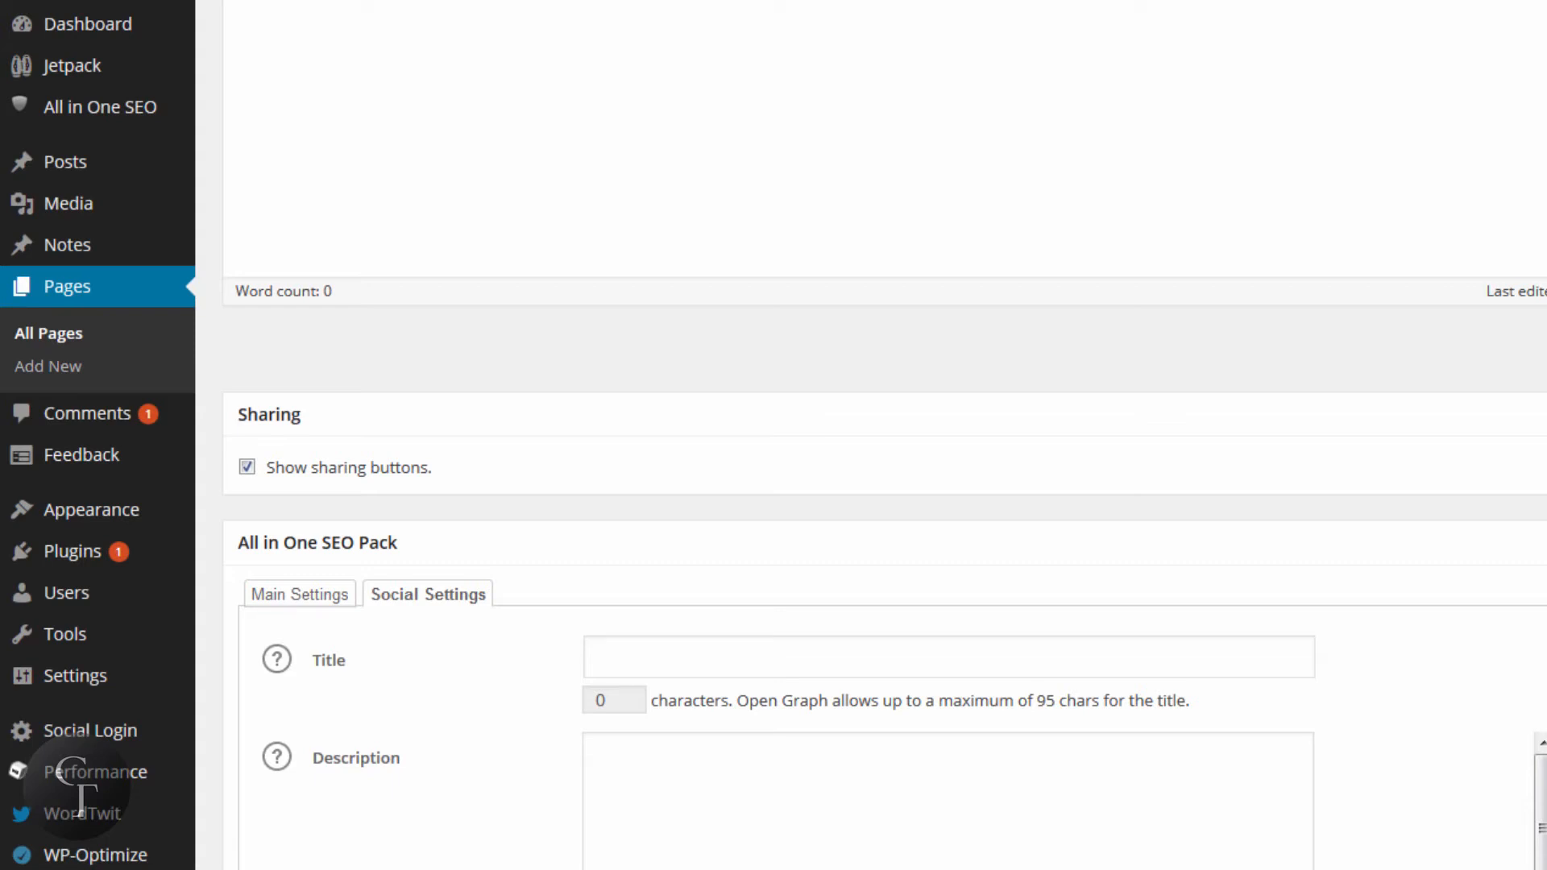
pyautogui.click(745, 656)
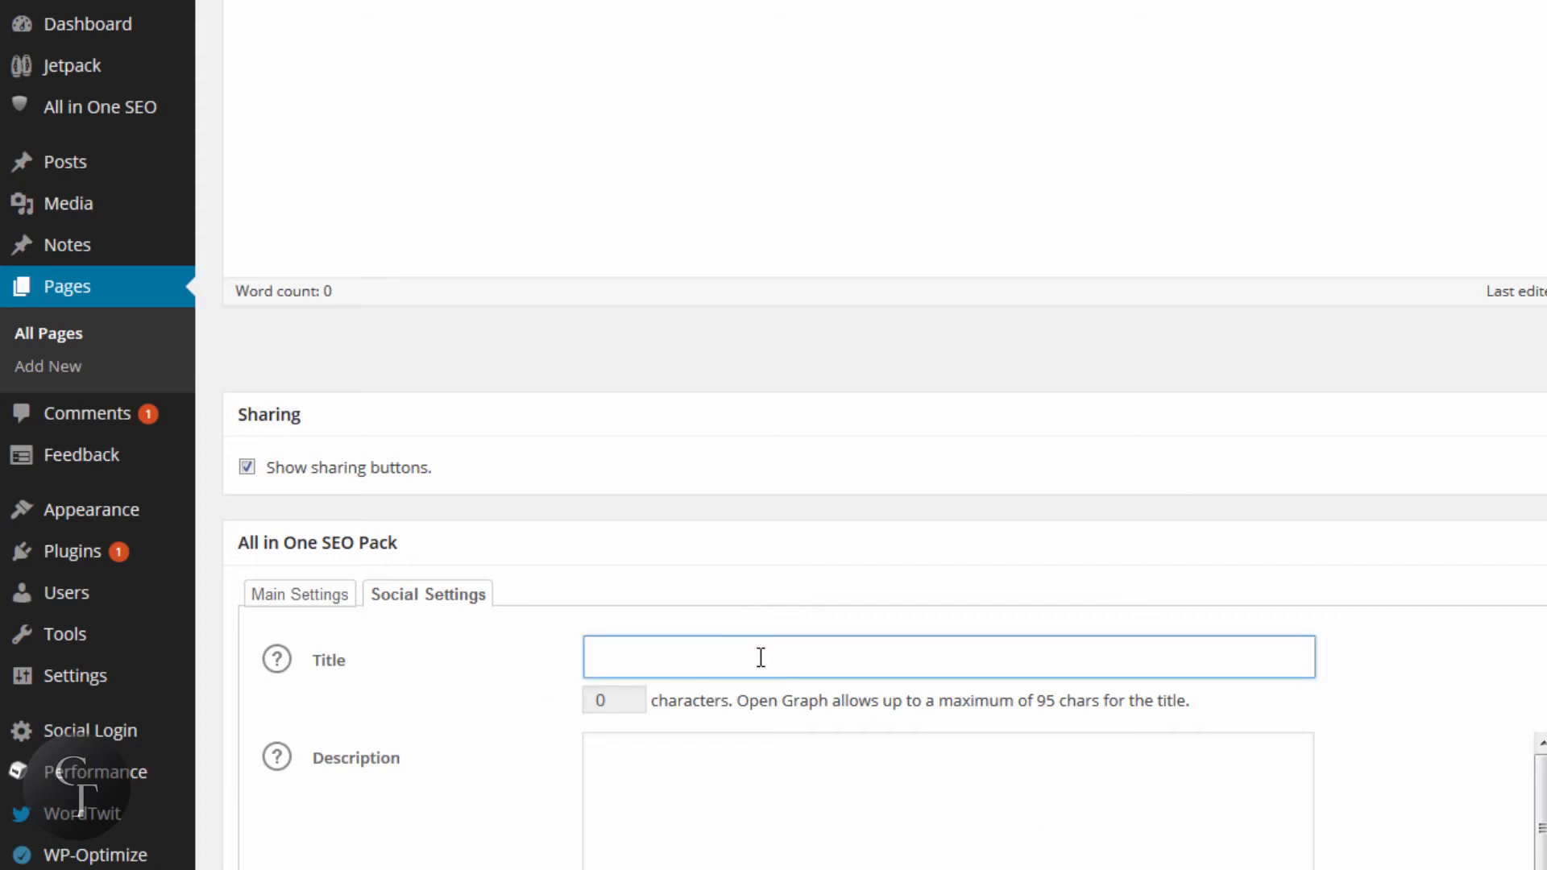
pyautogui.write('Gallery')
pyautogui.hotkey('ctrl', 'a')
pyautogui.press('BackSpace')
pyautogui.write('Gallery')
pyautogui.hotkey('ctrl', 'a')
pyautogui.press('BackSpace')
# Switch the Dinner page's SEO options back to the main settings and view the preview snippet
pyautogui.click(769, 776)
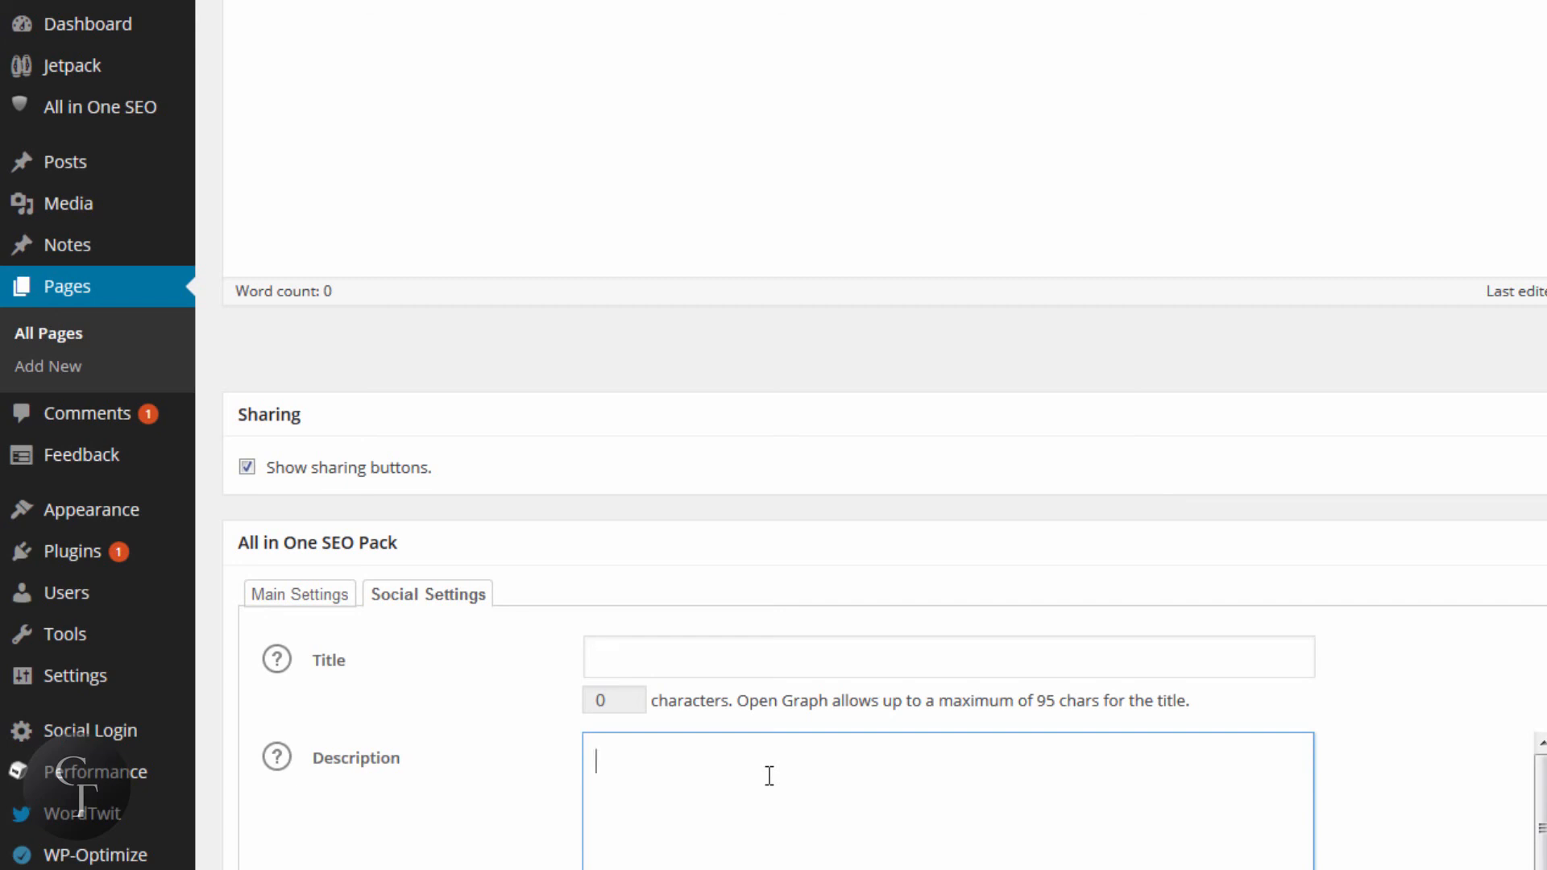
pyautogui.click(300, 594)
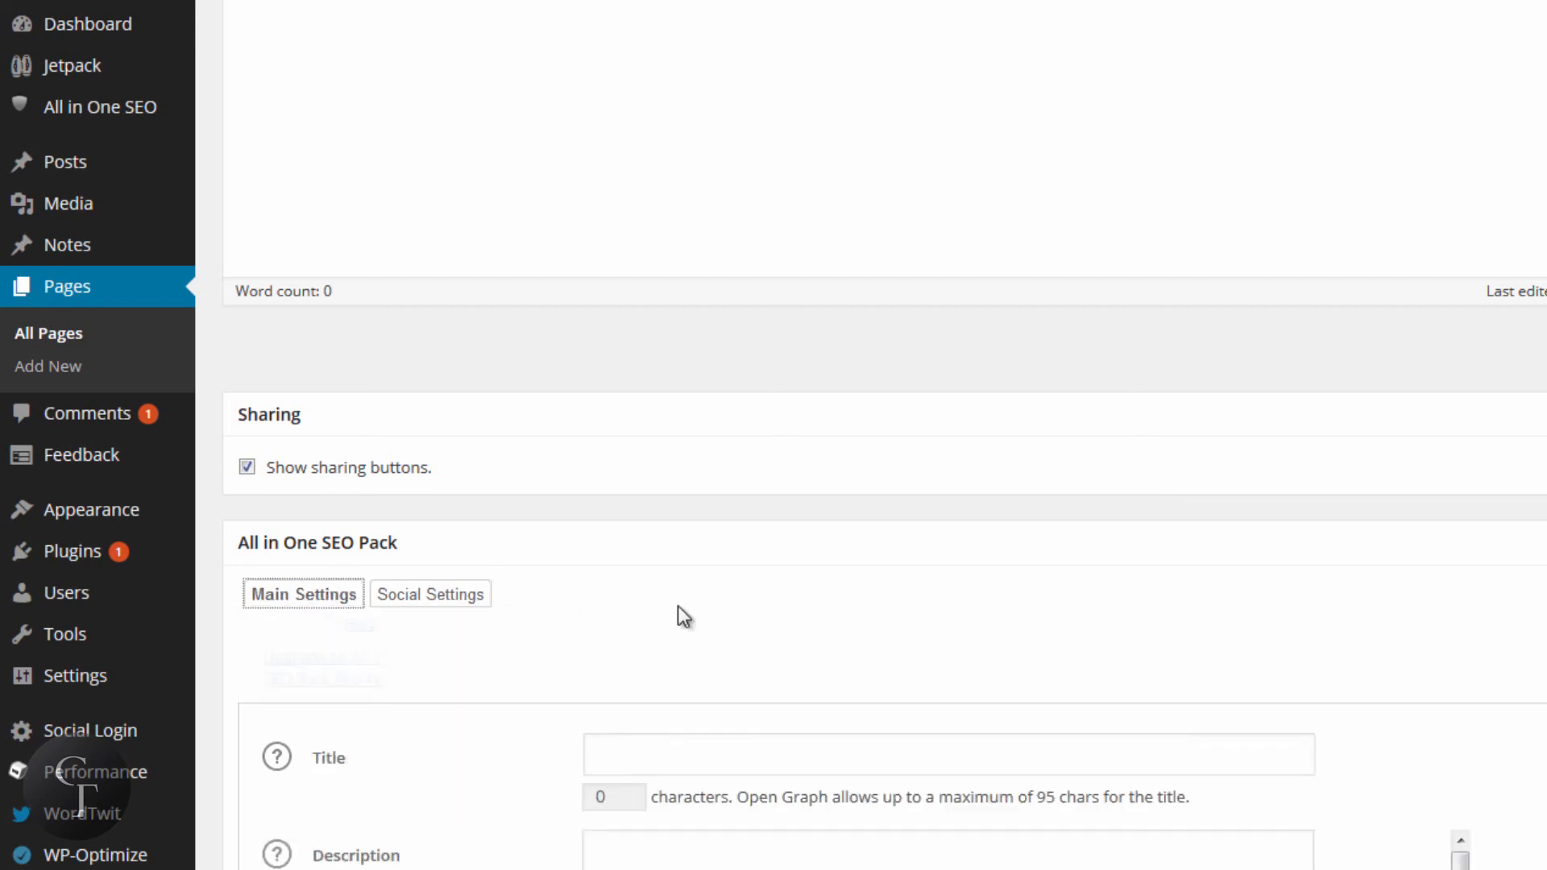
pyautogui.scroll(-2, 861, 642)
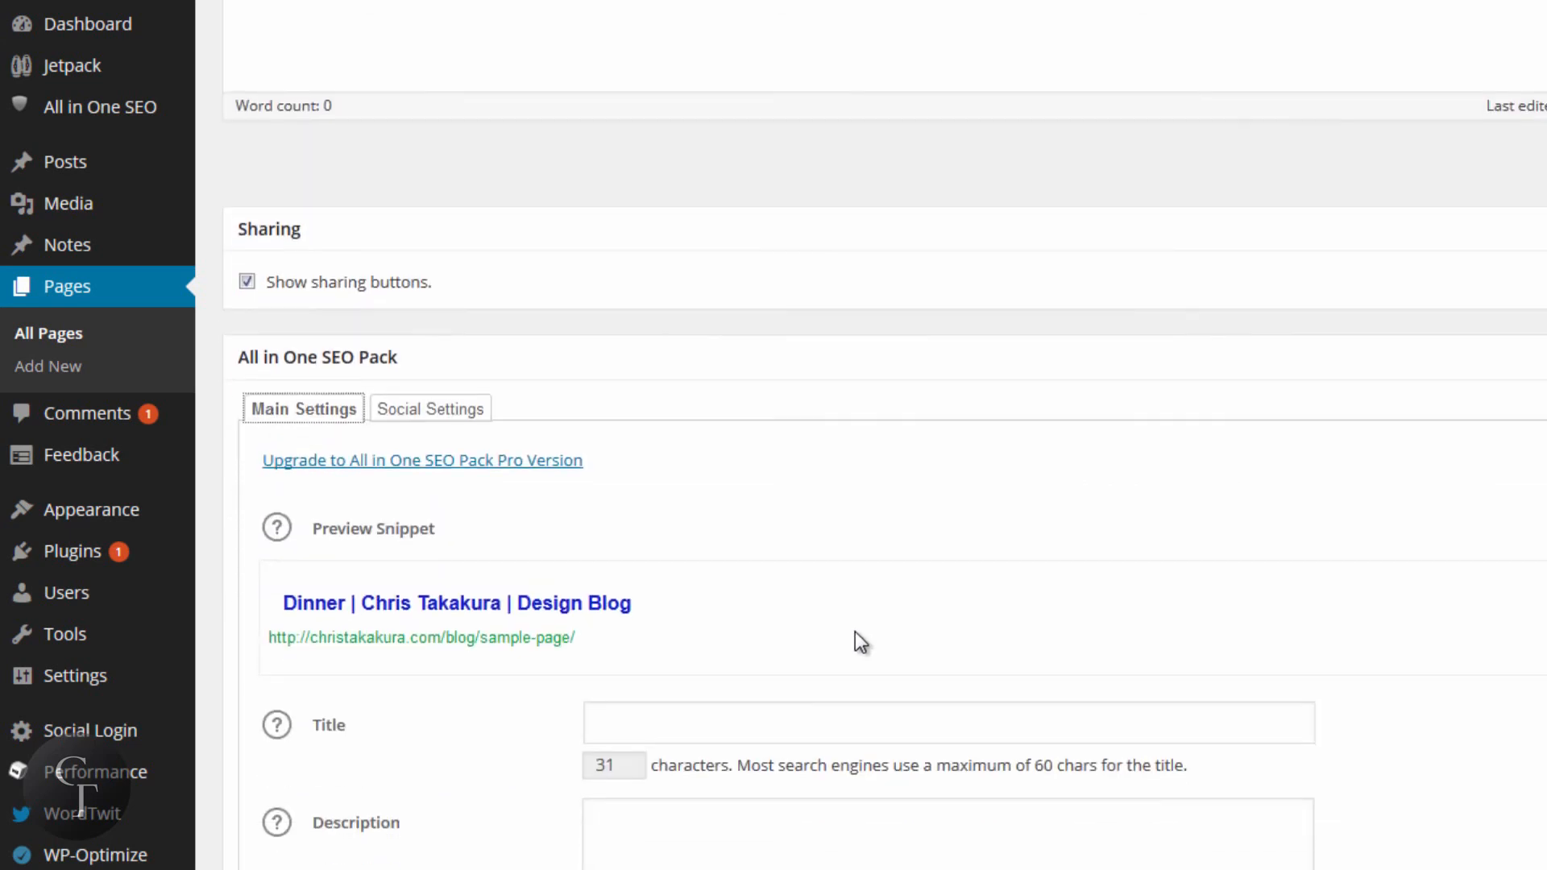
# Leave the Dinner page and open the list of all posts
pyautogui.scroll(5, 871, 435)
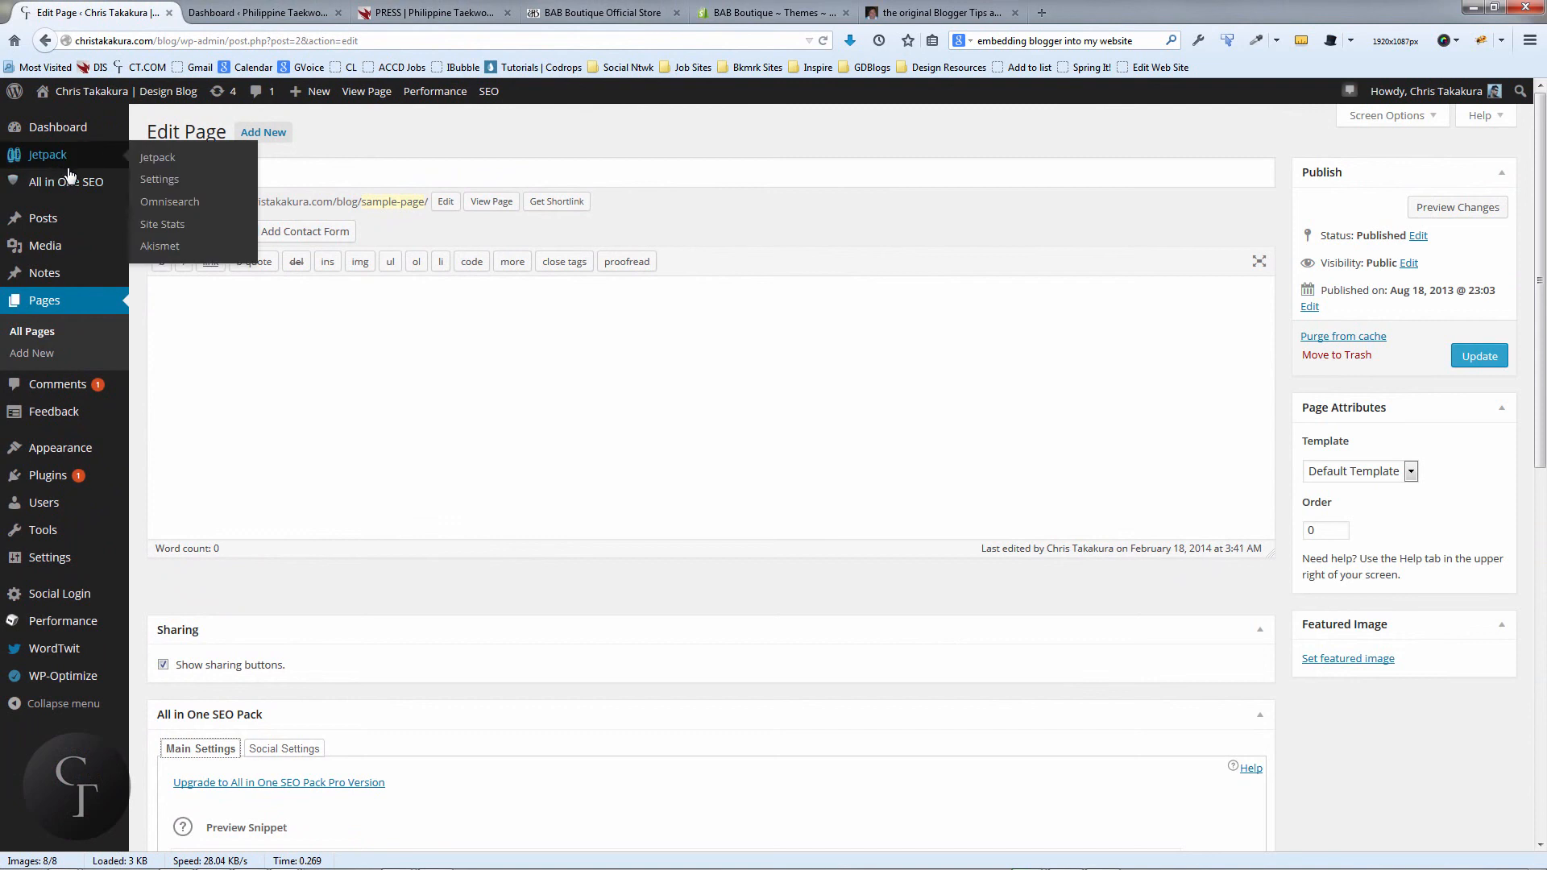
pyautogui.moveTo(71, 179)
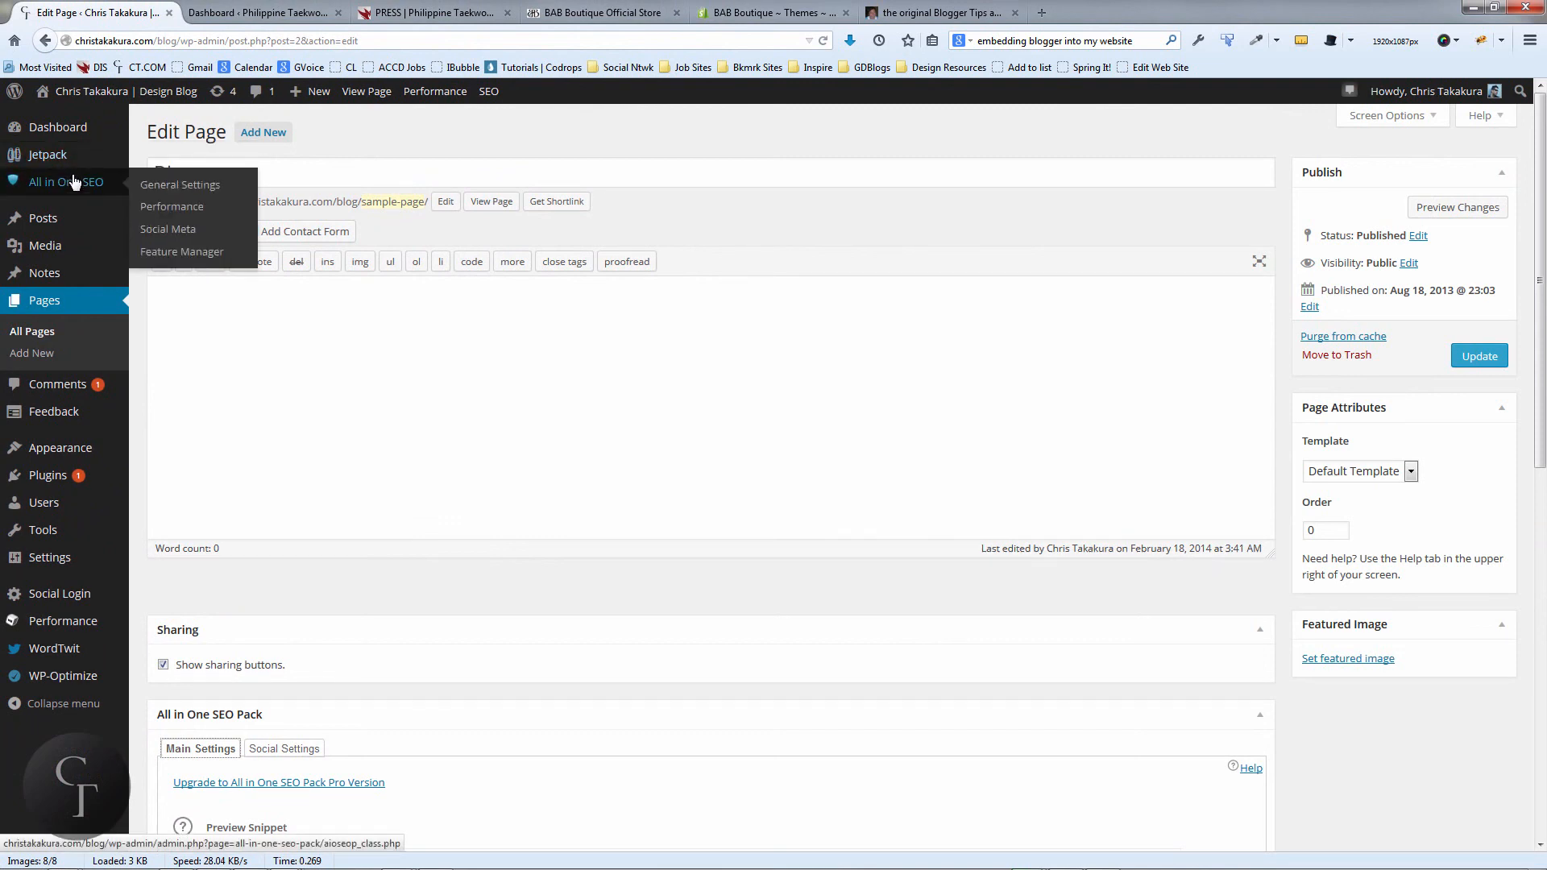
pyautogui.click(50, 219)
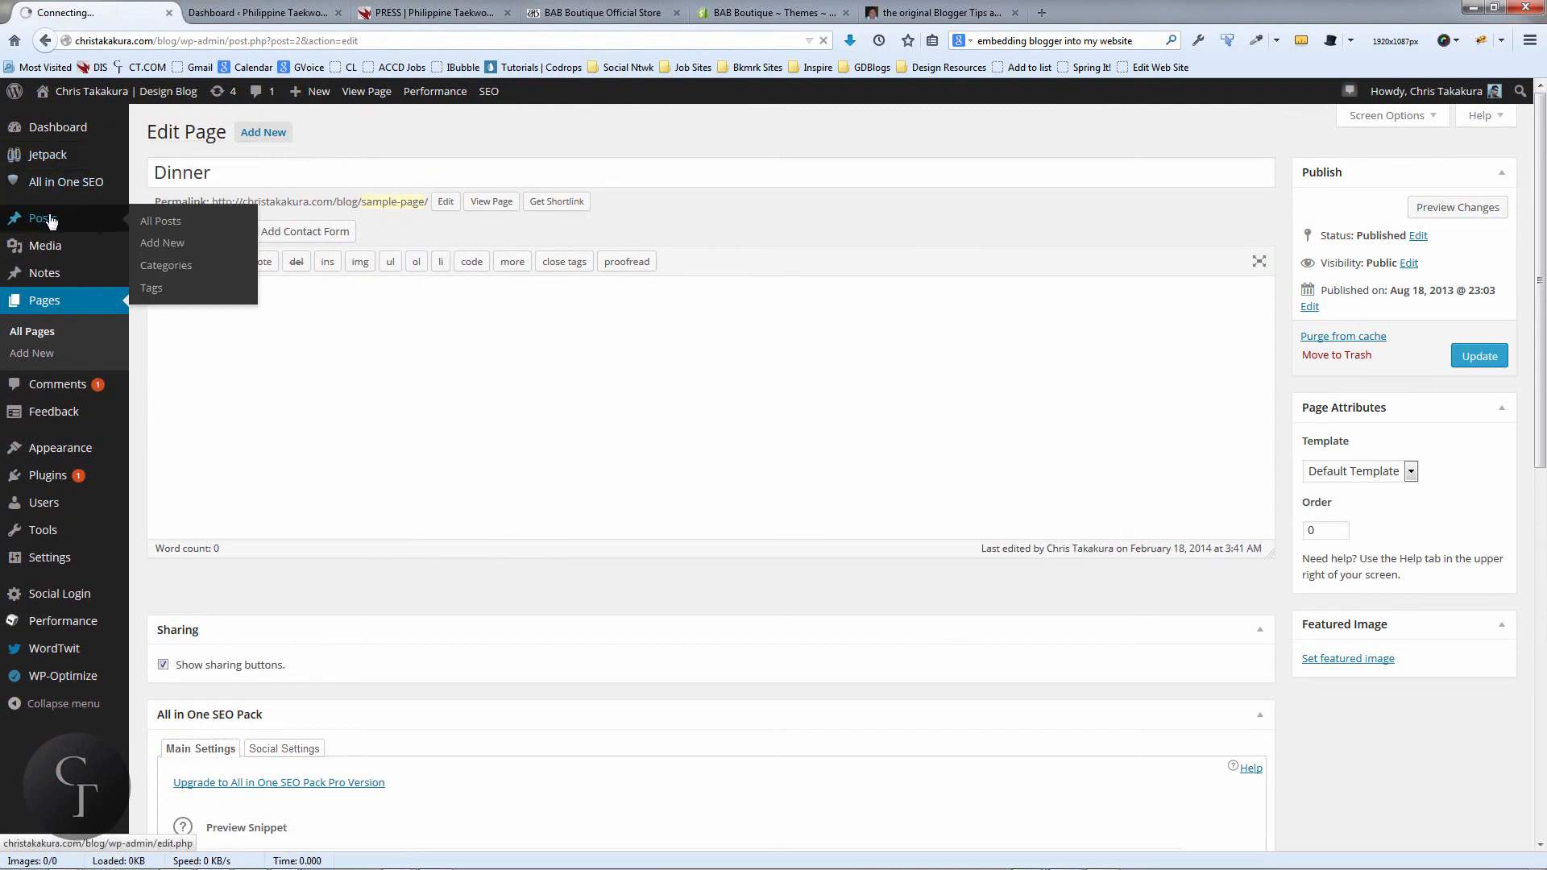